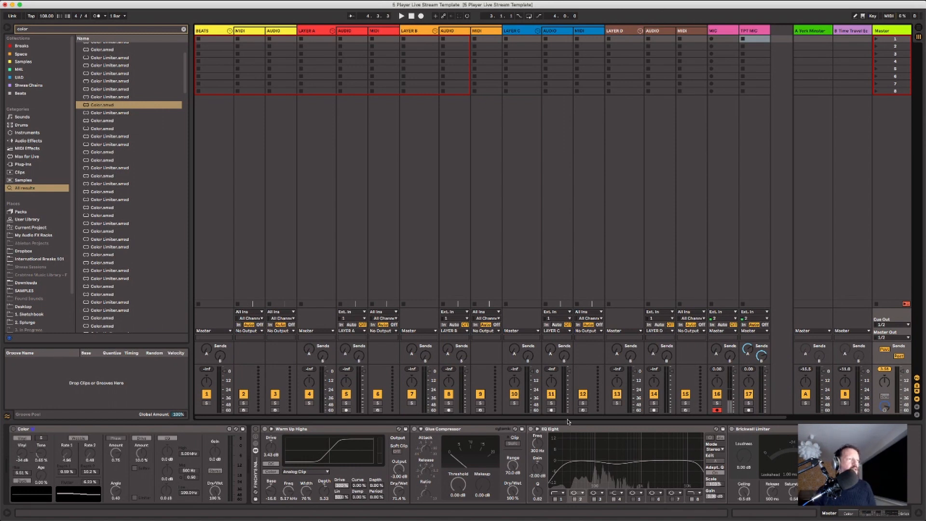
Load LIGHTENING.wav from the L folder of International Breaks 101 into the first slot of the yellow AUDIO track
click(184, 30)
scroll(7, 263, down, 2)
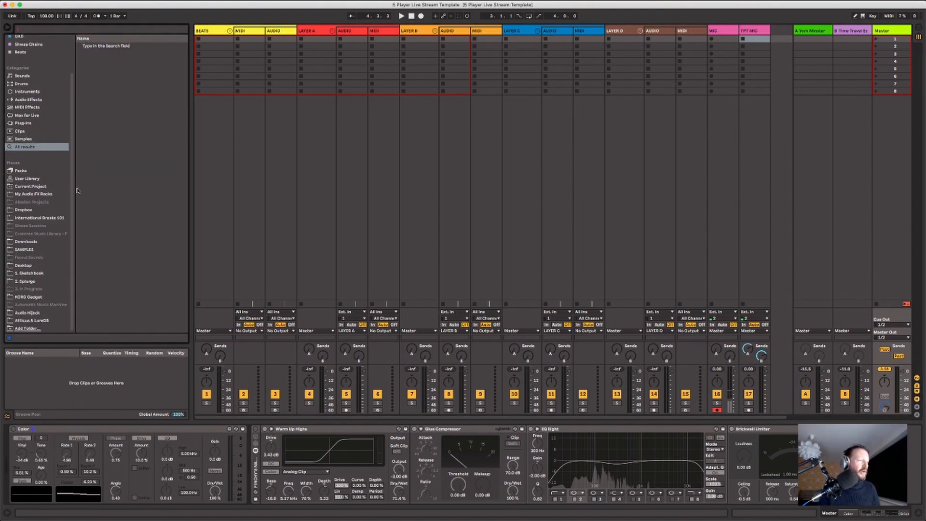
click(32, 220)
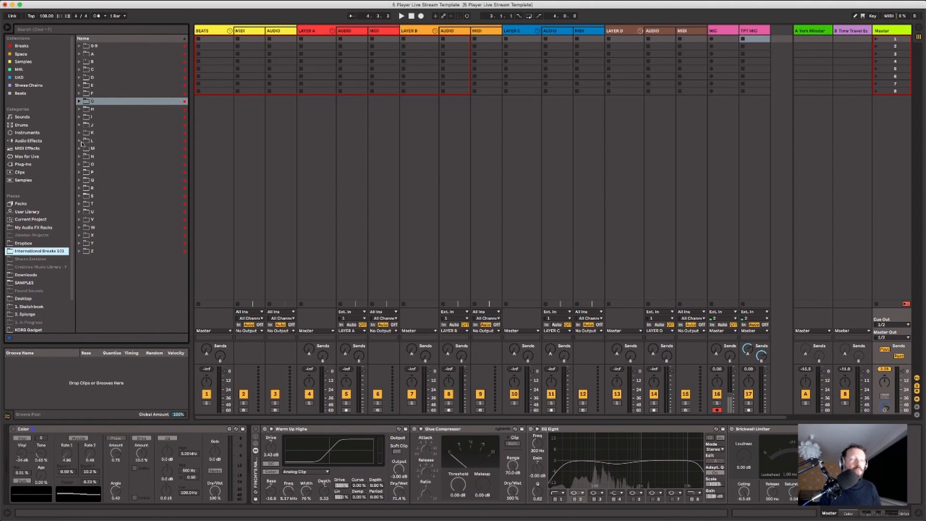
click(80, 141)
click(110, 220)
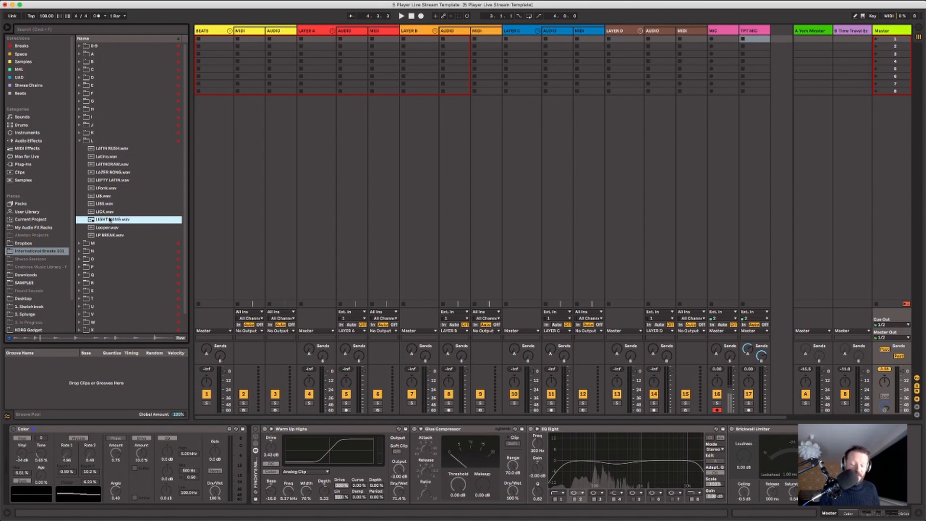
drag(110, 219, 290, 41)
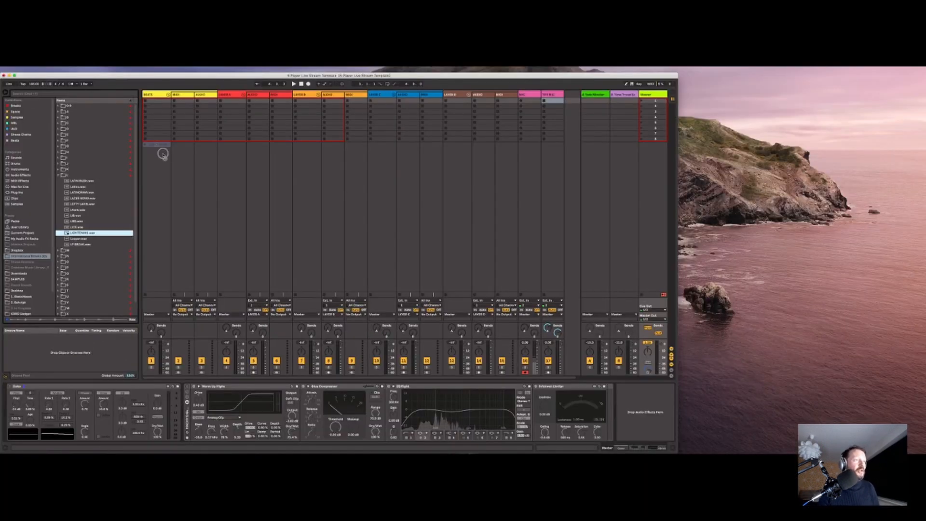
drag(213, 103, 210, 102)
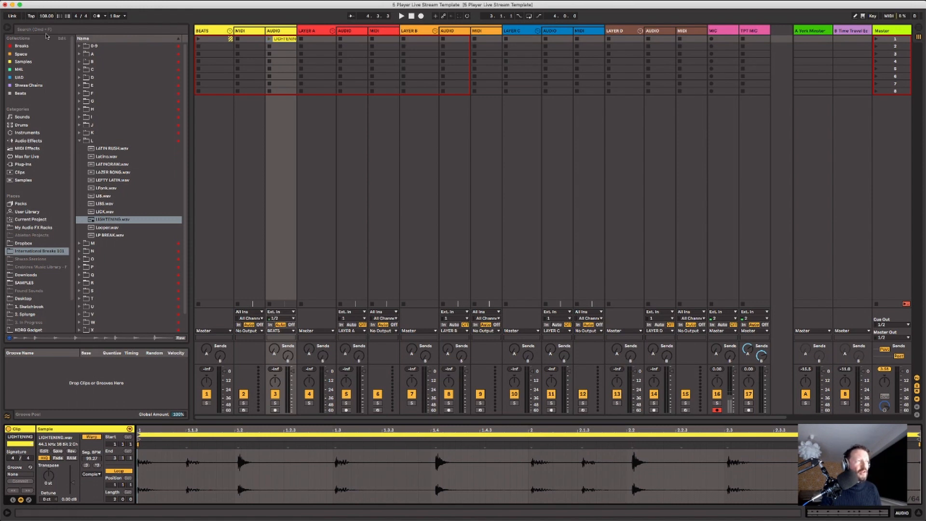
Duplicate the LIGHTENING clip into the second slot of the yellow AUDIO track and launch the first clip
click(269, 39)
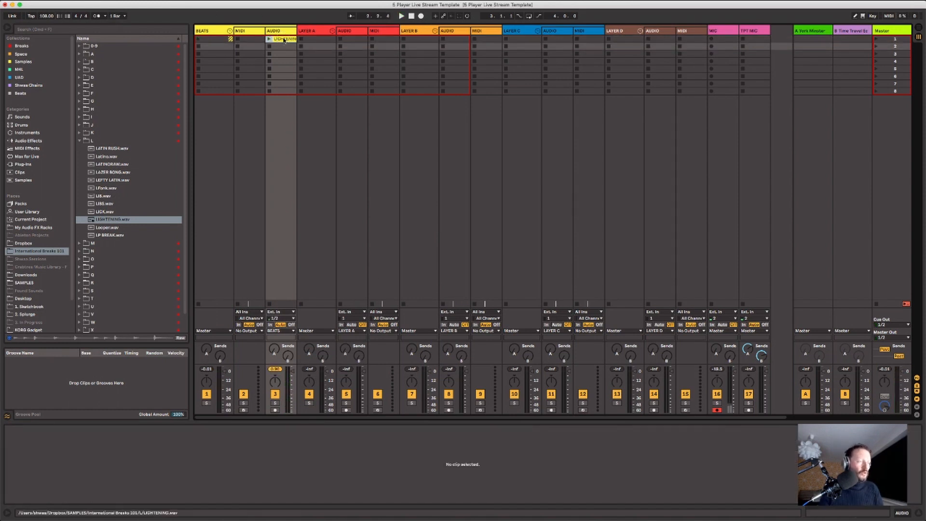
click(284, 38)
key(super+d)
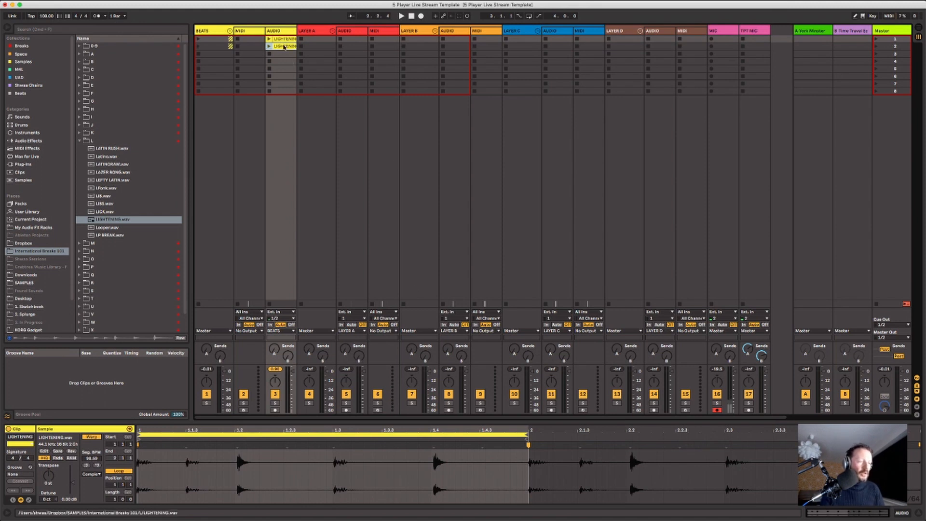
click(385, 266)
click(269, 40)
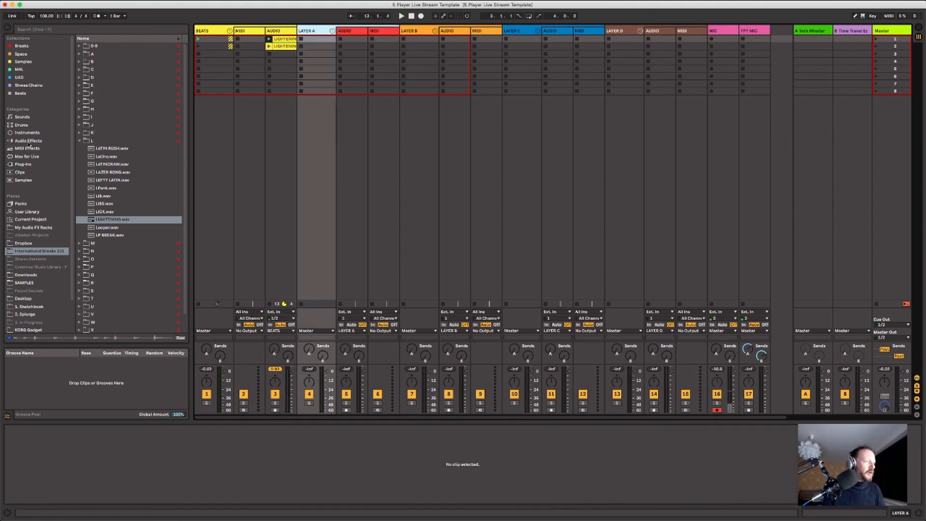
Load the KORG Lexington (Odyssey) Audio Unit onto the red MIDI track belonging to LAYER A
click(28, 141)
click(27, 156)
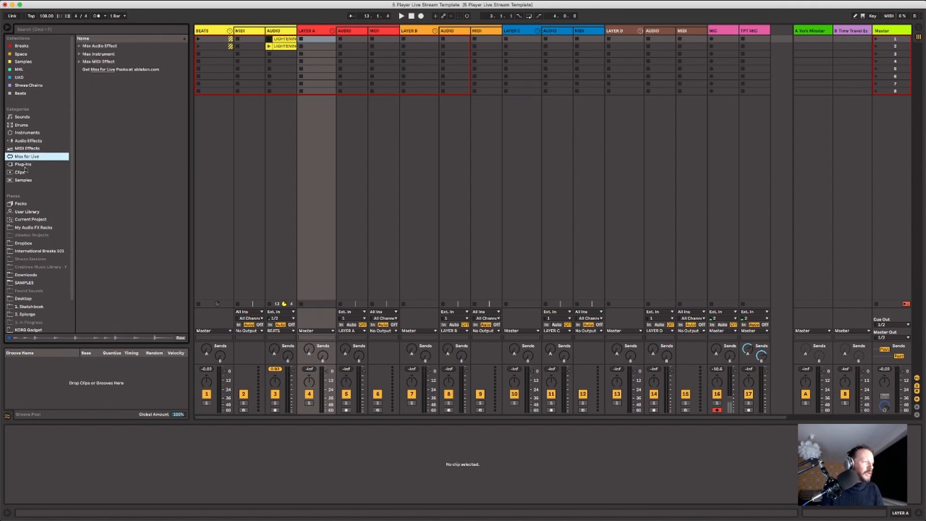
click(23, 164)
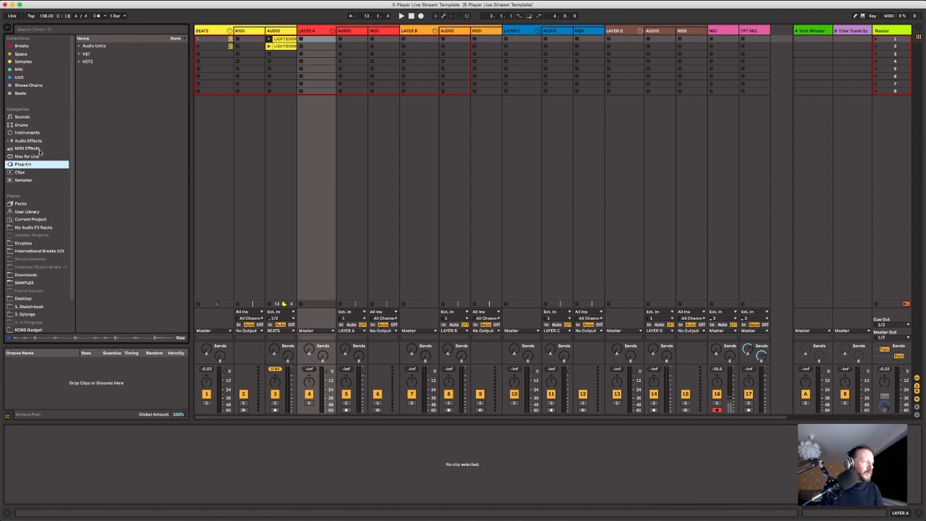
click(78, 45)
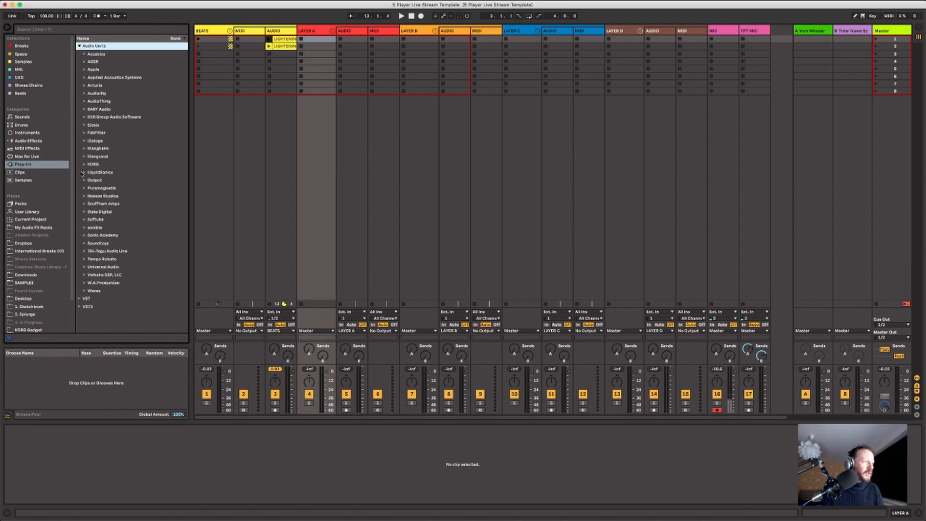
click(85, 165)
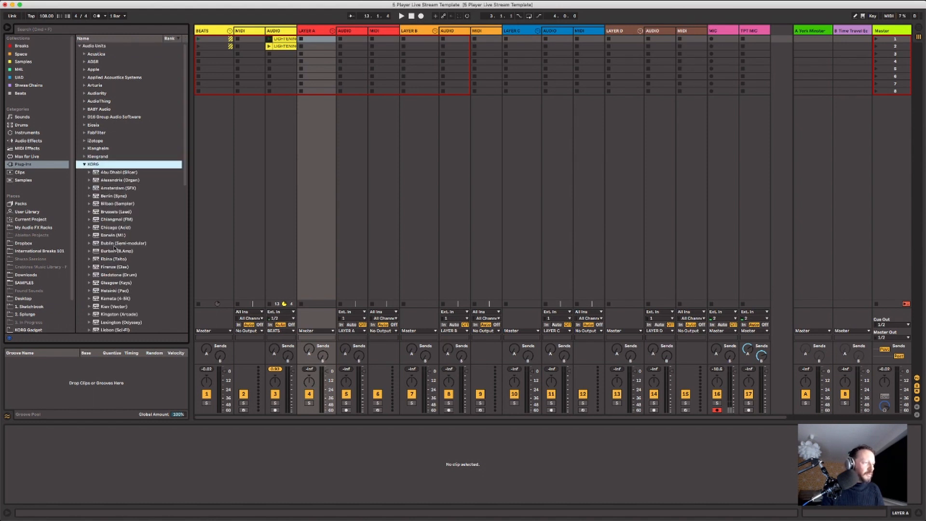
scroll(115, 249, down, 3)
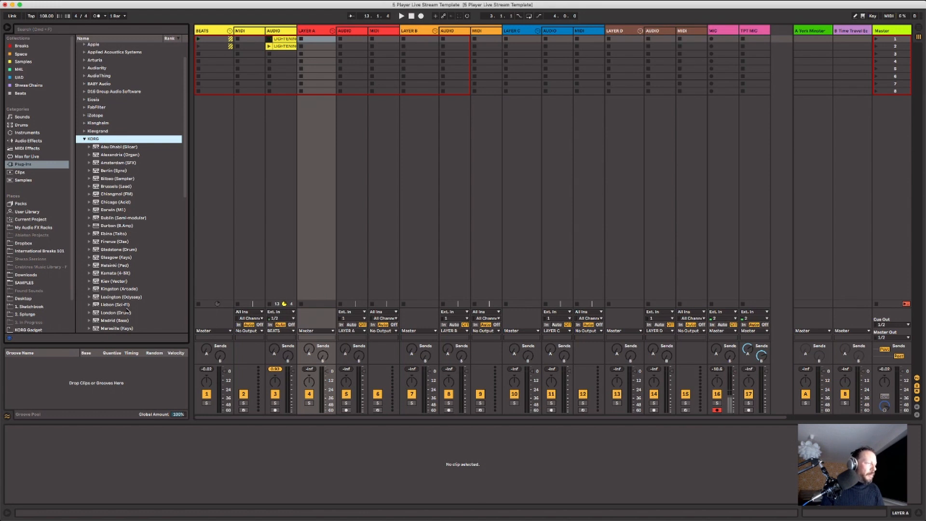
click(89, 296)
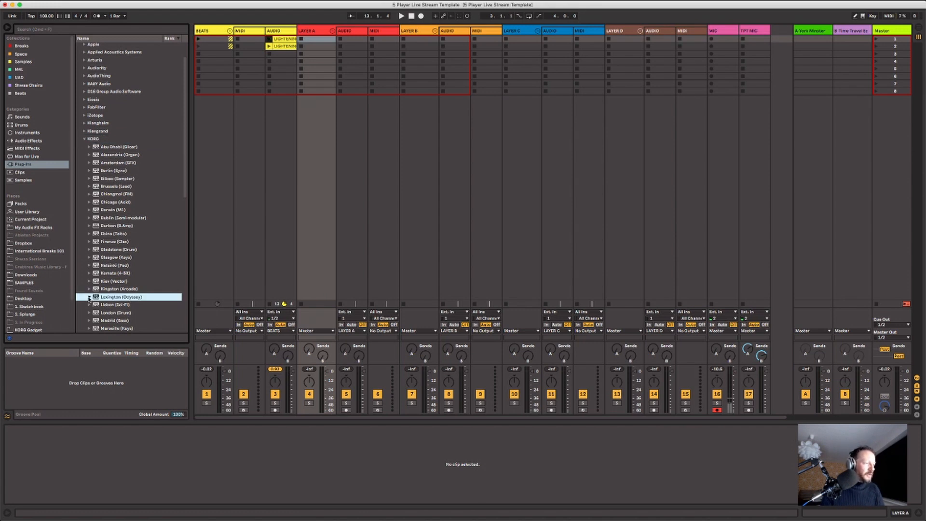
drag(113, 299, 378, 32)
drag(279, 98, 278, 98)
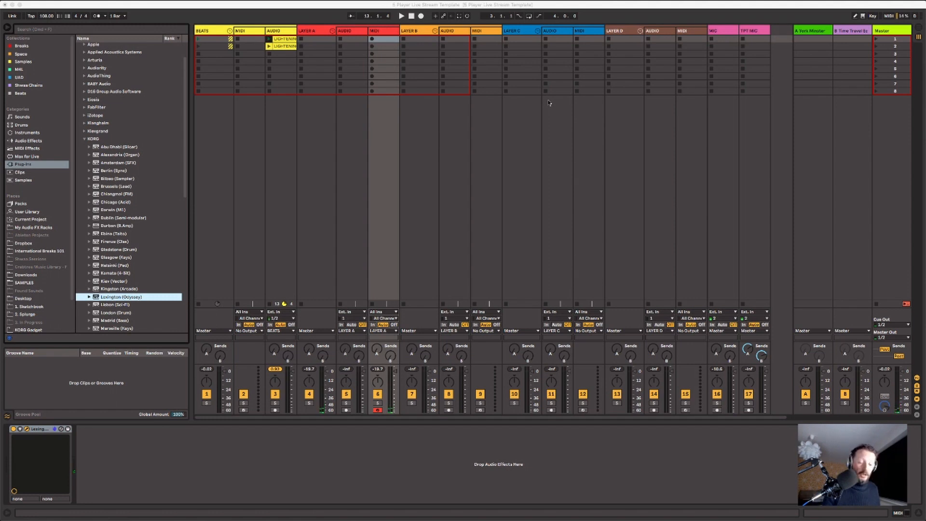
Launch the first LIGHTENING beat and record a MIDI clip in the first slot of LAYER A's MIDI track
click(268, 43)
click(268, 40)
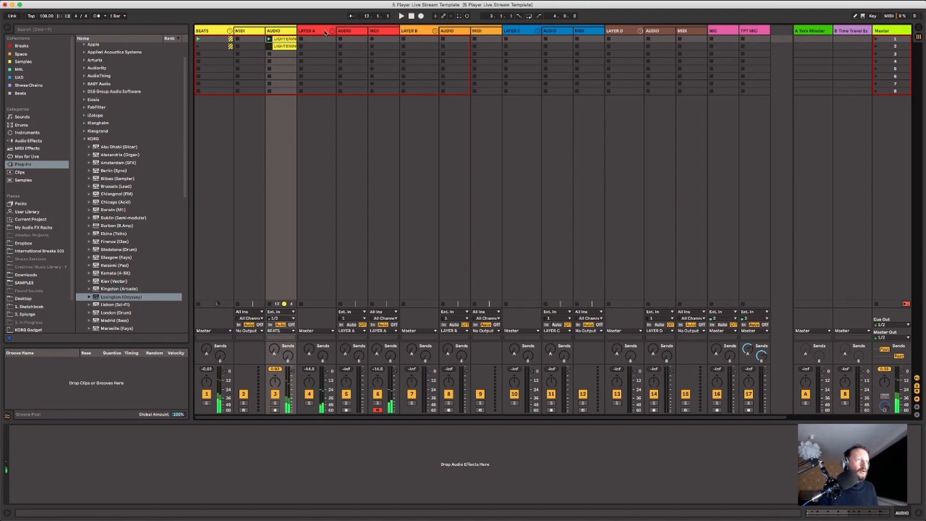
click(374, 40)
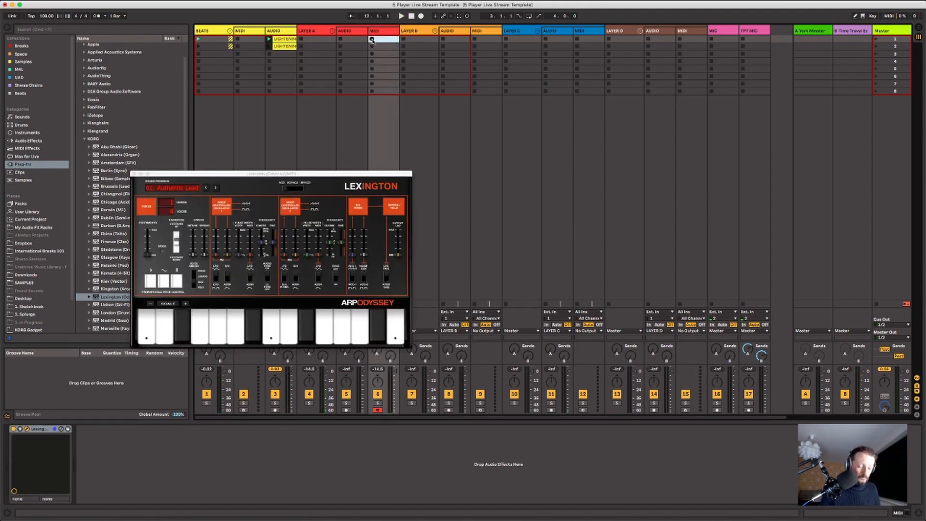
click(372, 40)
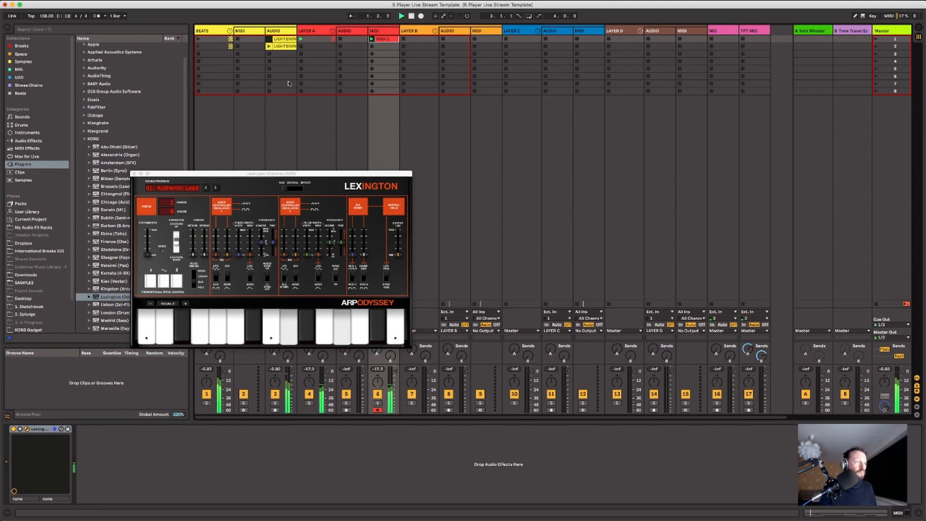
Show Lexington's effect section, turn on its reverb, cycle through the reverb types and adjust the reverb mix
click(282, 192)
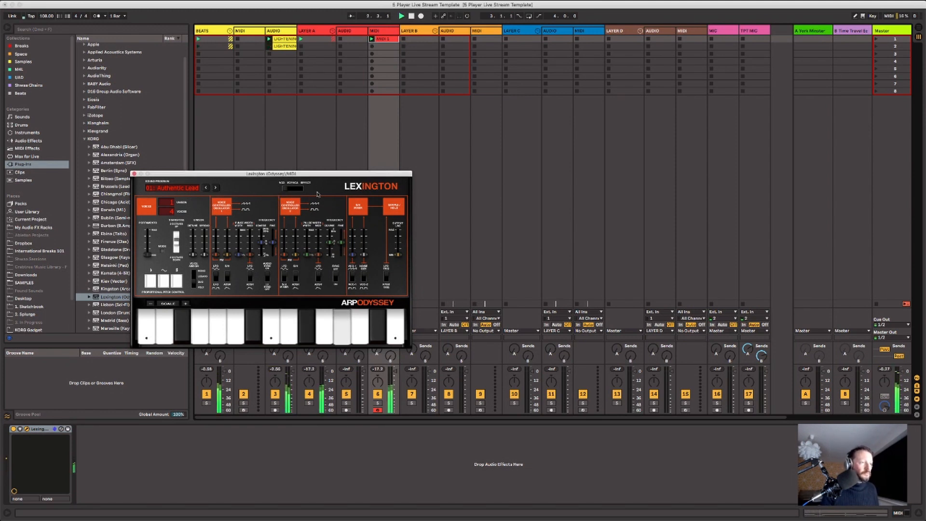
click(302, 189)
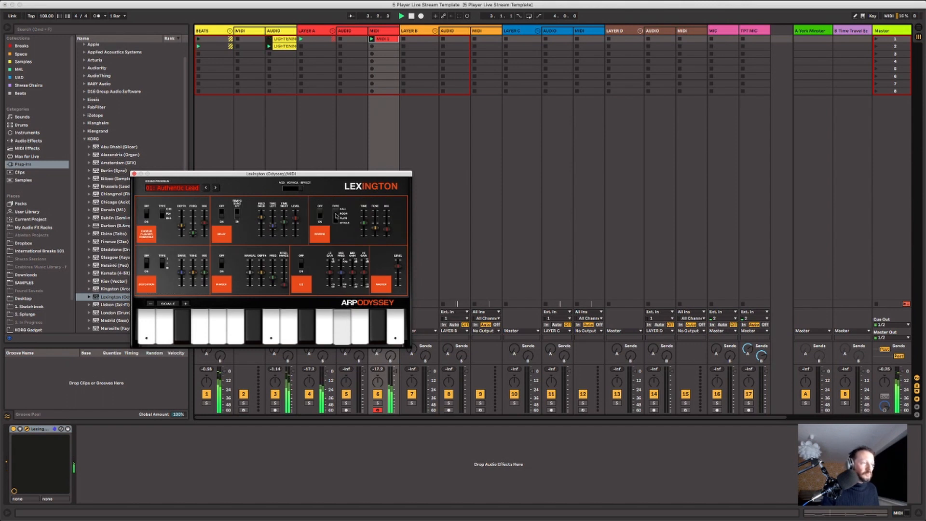
click(321, 221)
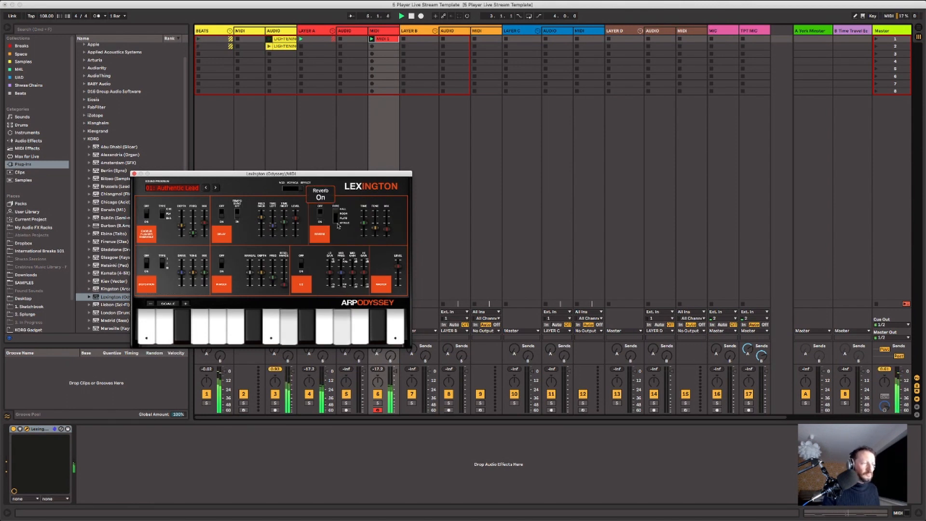
click(337, 223)
click(338, 224)
click(338, 225)
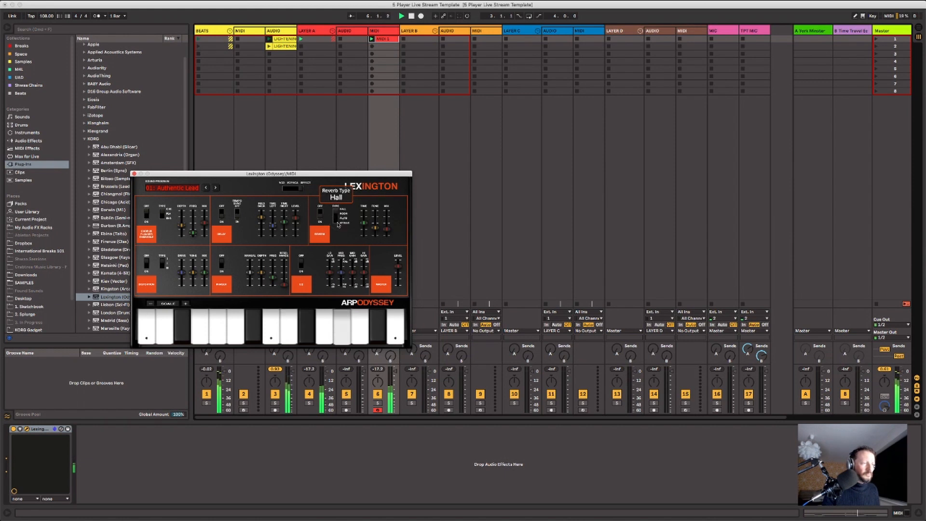
click(338, 225)
click(338, 224)
click(338, 224)
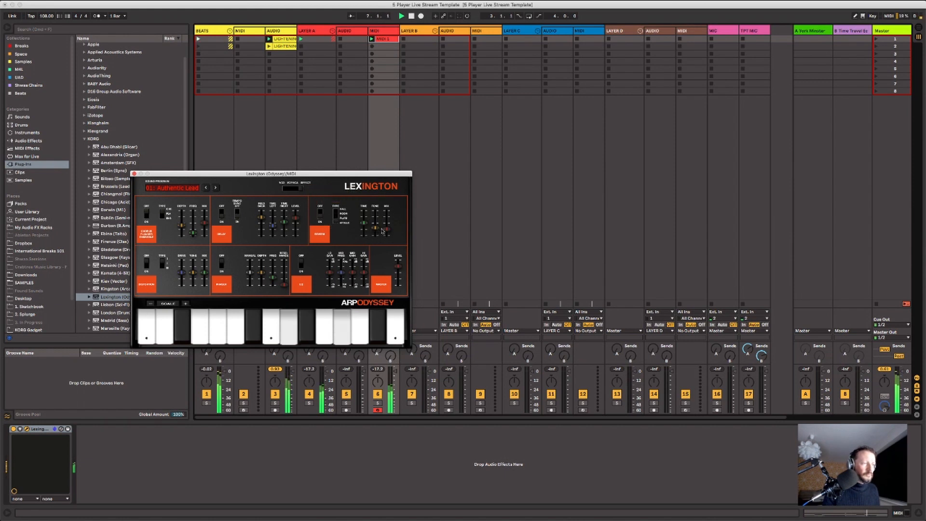
mouse_move(386, 230)
mouse_down()
mouse_move(383, 211)
mouse_move(375, 237)
mouse_up()
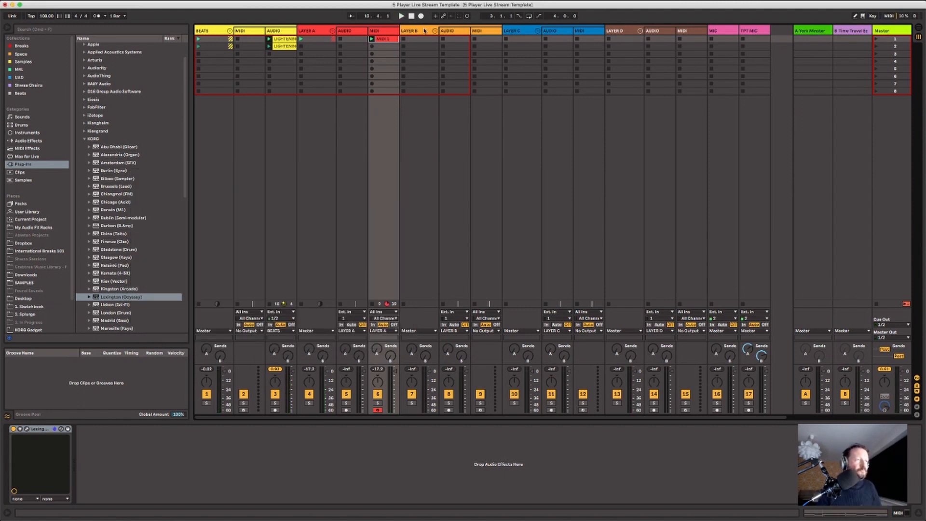
Load the KORG Chicago (Acid) Audio Unit onto the orange MIDI track belonging to LAYER B
click(425, 31)
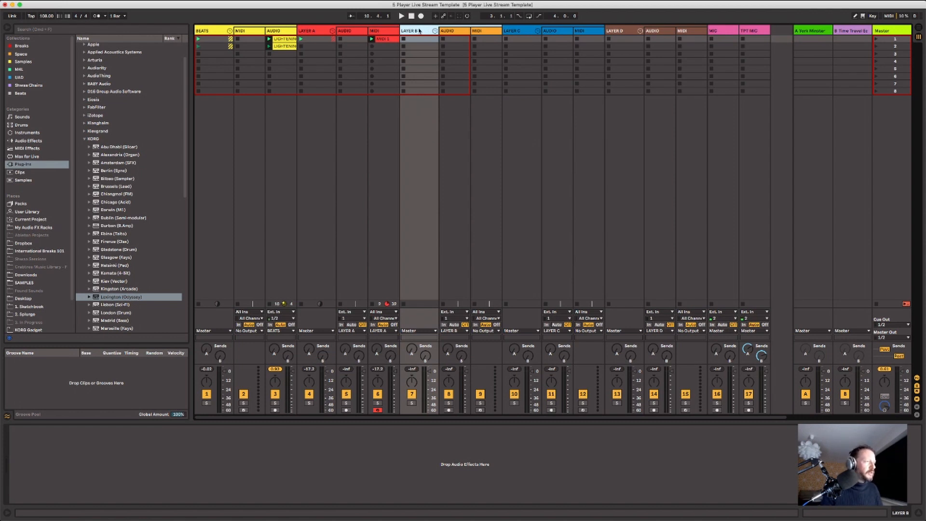
click(29, 133)
click(31, 156)
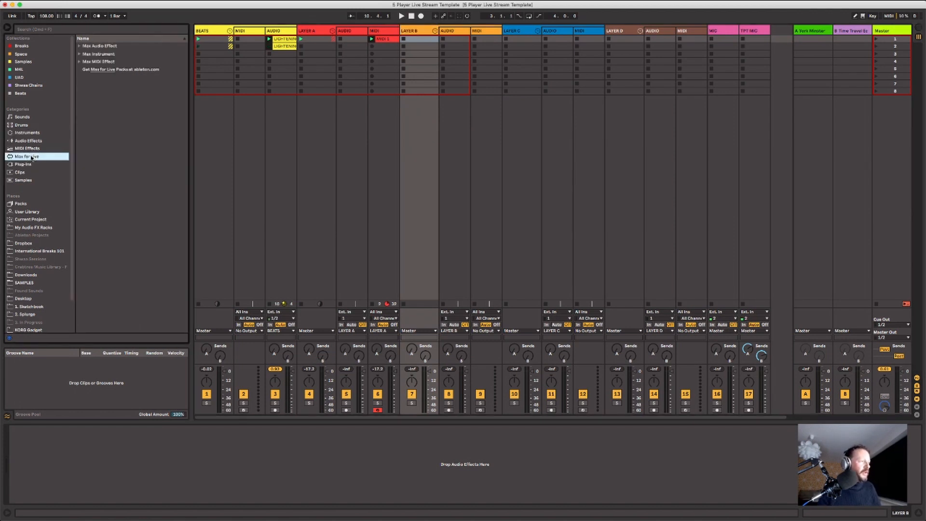
click(27, 164)
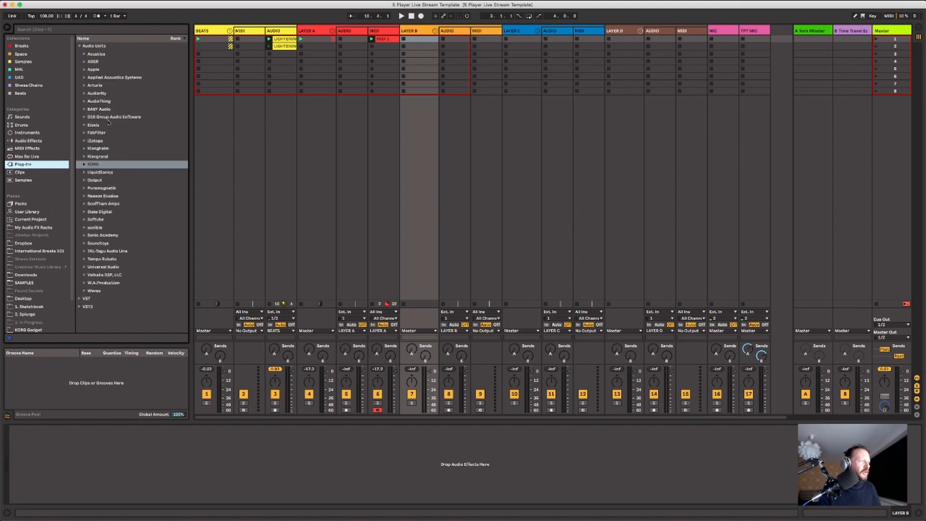
click(84, 164)
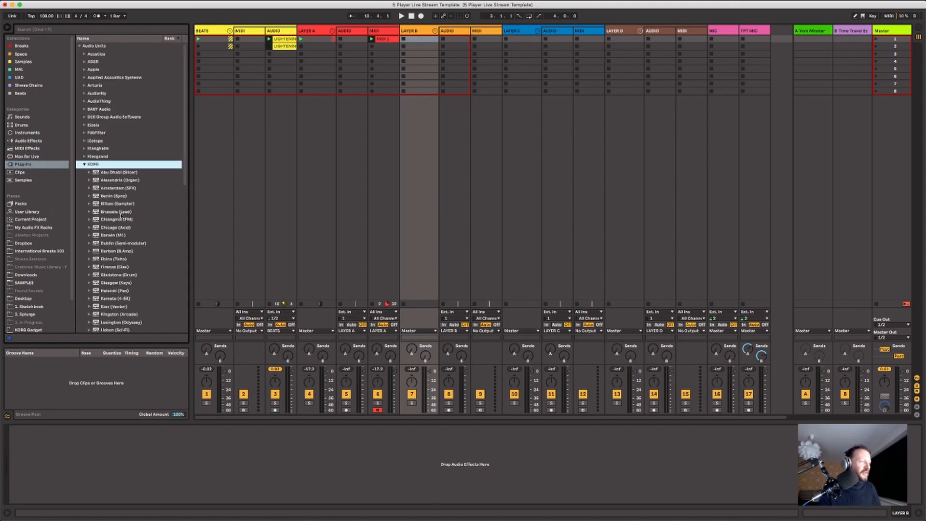
scroll(120, 250, down, 2)
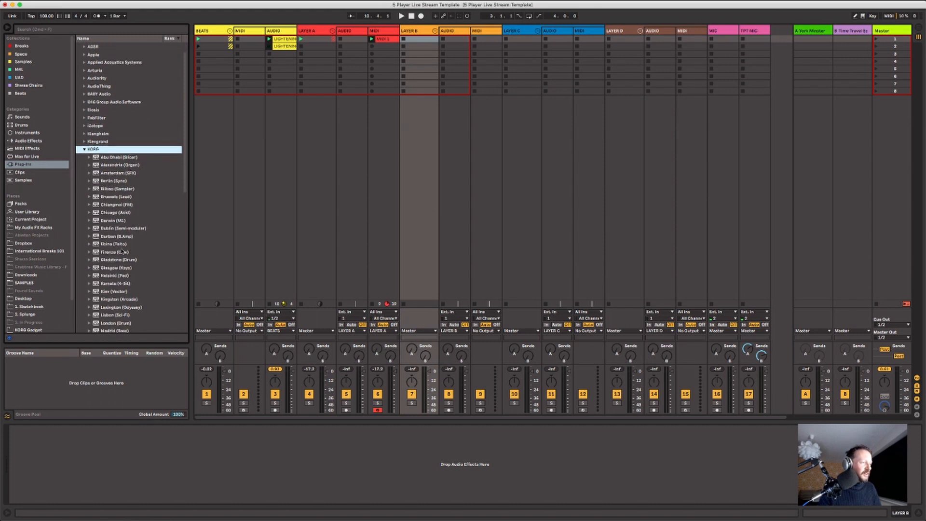
click(115, 212)
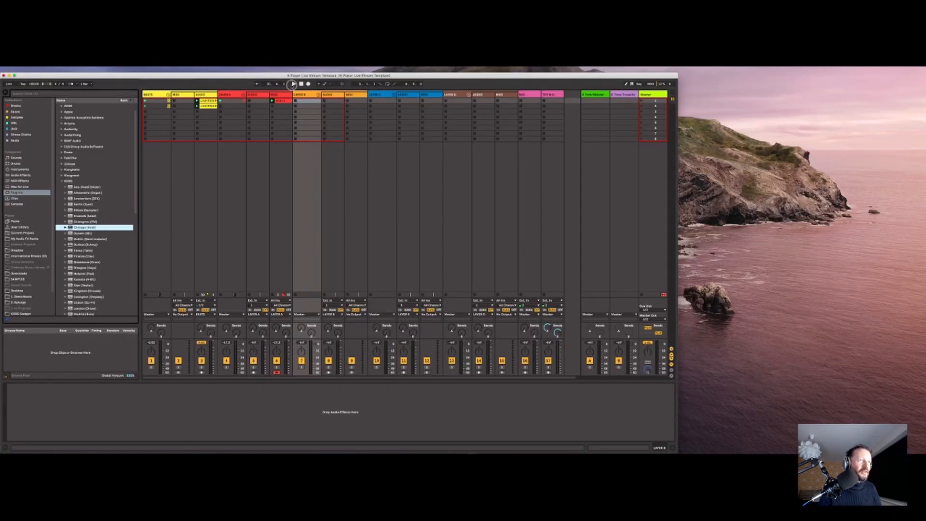
click(280, 94)
click(350, 94)
drag(352, 95, 351, 94)
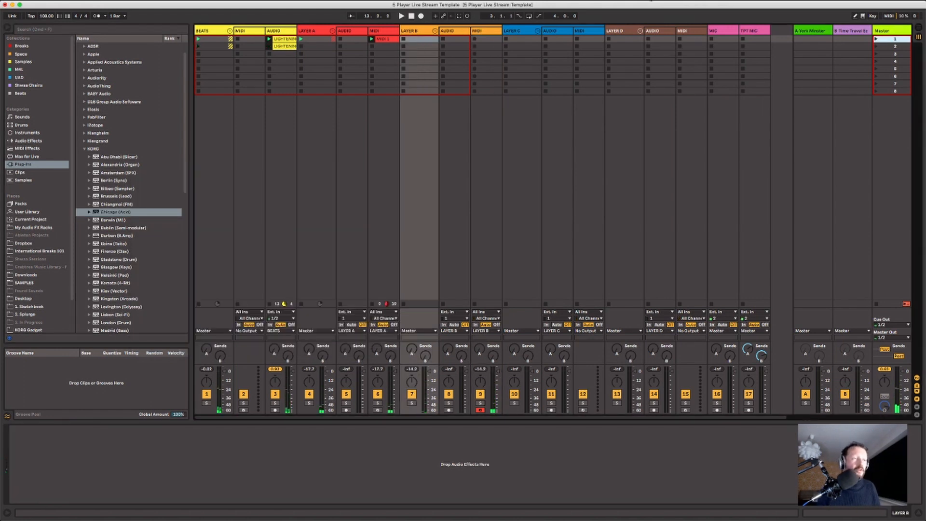
Record a MIDI clip in the first slot of LAYER B's MIDI track while adjusting Chicago's arpeggiator speed, and stop playback
click(475, 39)
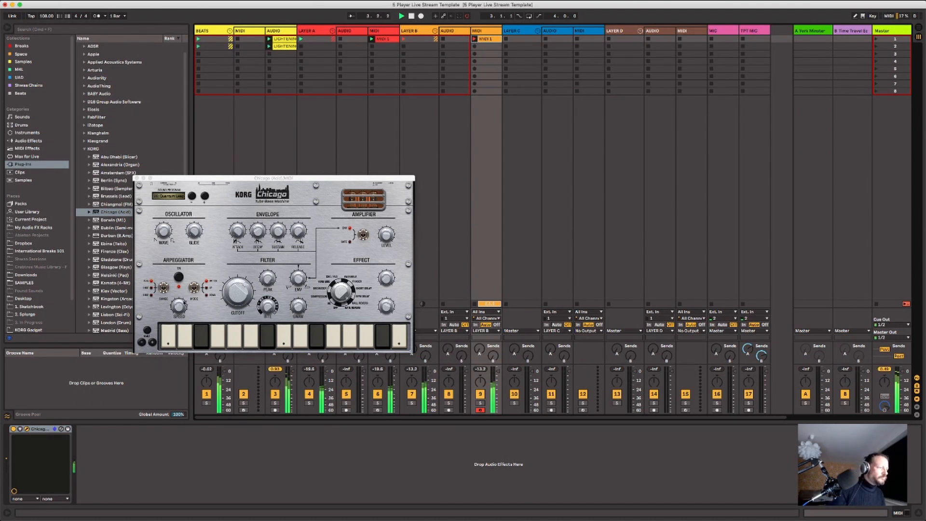
click(177, 308)
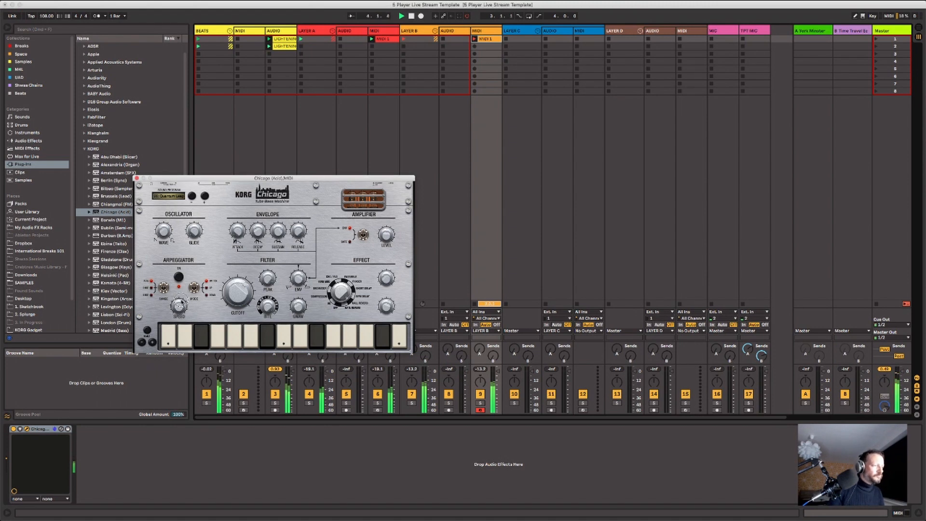
drag(179, 304, 182, 290)
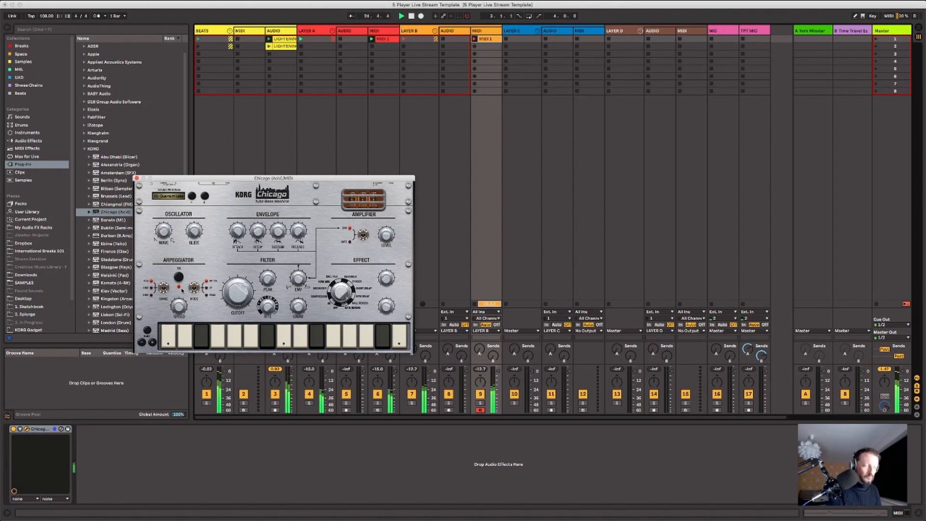
key(space)
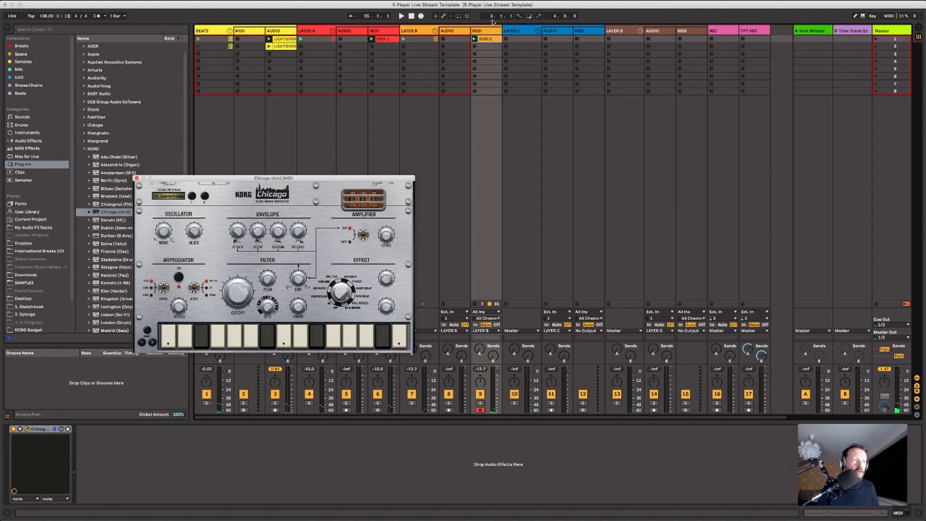
Open LAYER B's recorded MIDI clip and move its loop start to bar 9 during playback
click(483, 38)
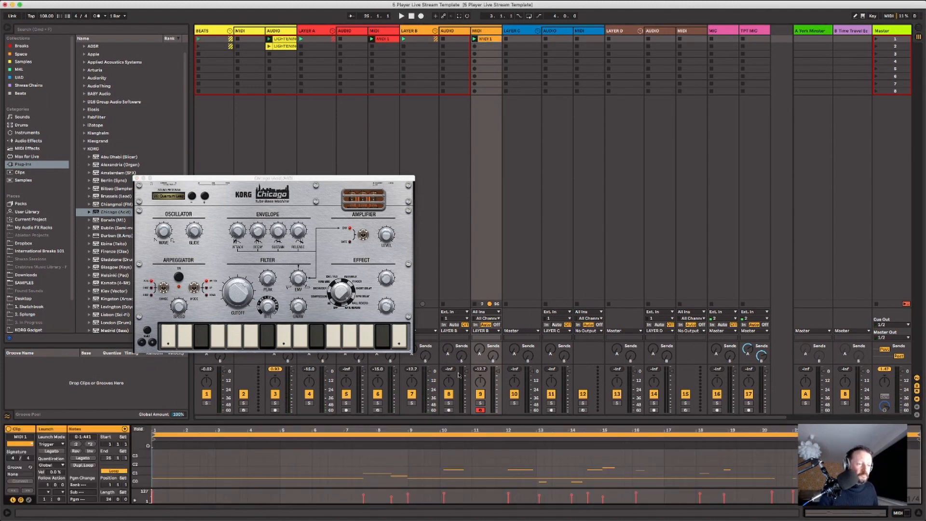
mouse_move(462, 427)
mouse_down()
mouse_move(462, 449)
mouse_move(462, 428)
mouse_up()
double_click(462, 429)
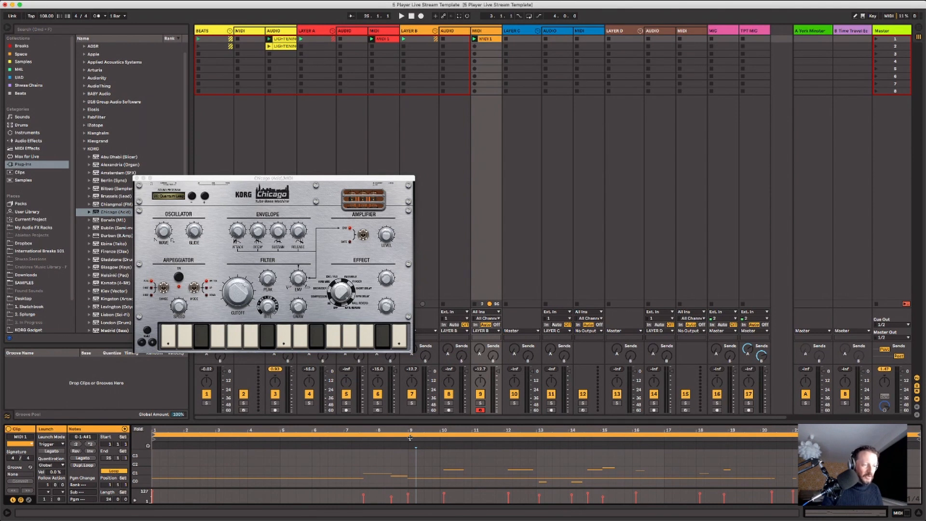
key(space)
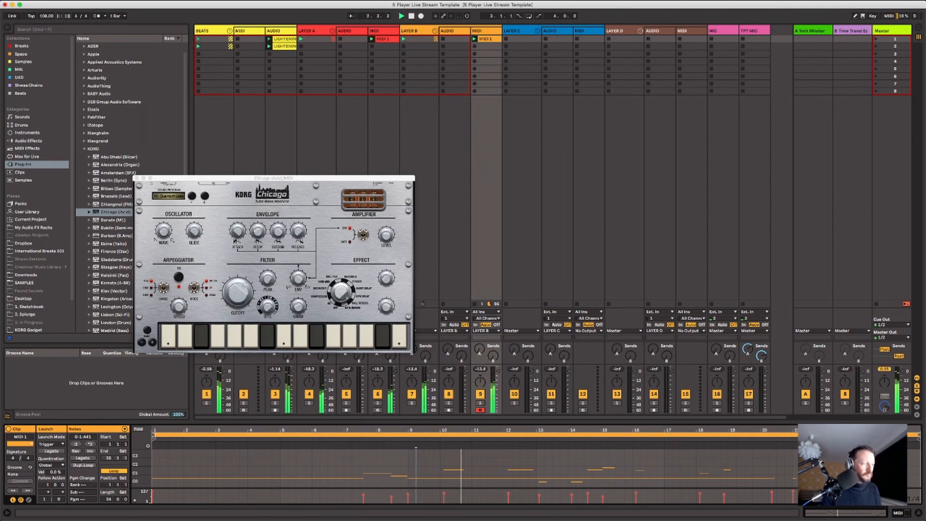
click(159, 436)
drag(160, 437, 407, 407)
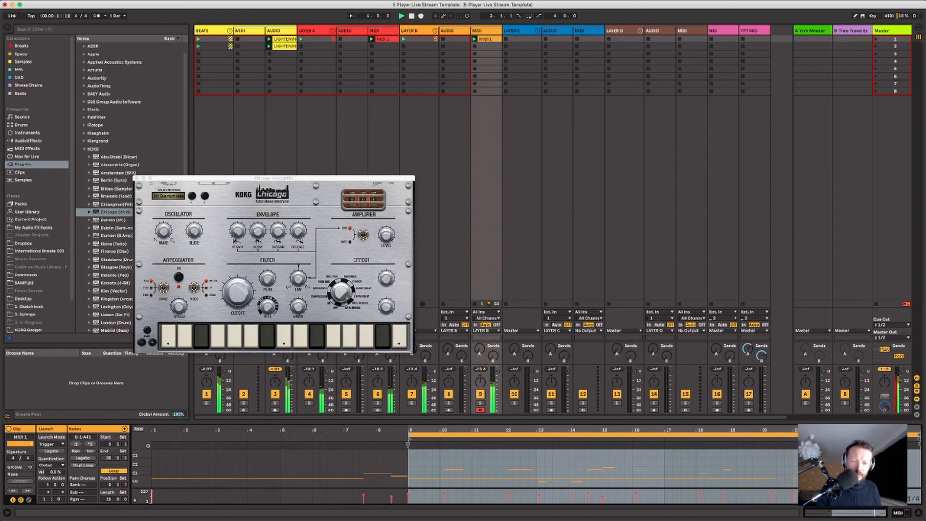
Pull the loop end of LAYER B's clip back to bar 18 for a nine-bar loop, and stop playback
drag(919, 437, 713, 456)
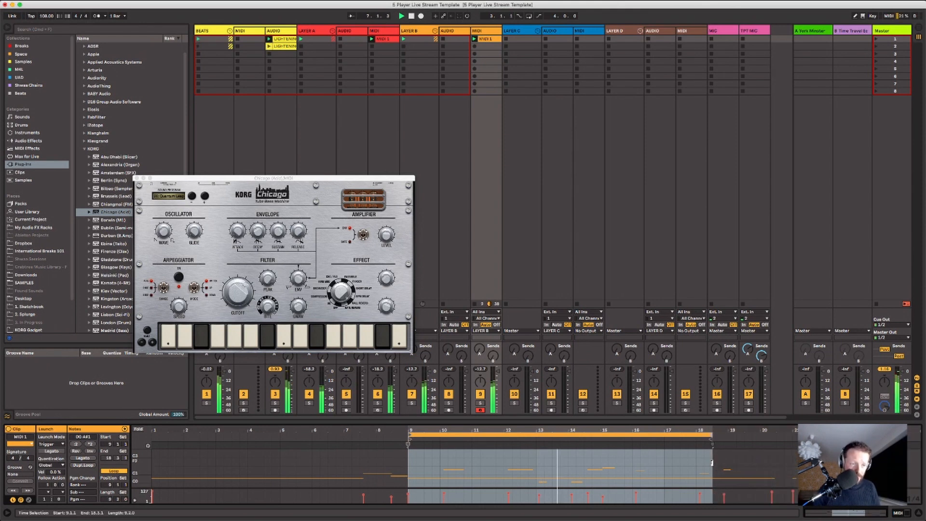
click(713, 464)
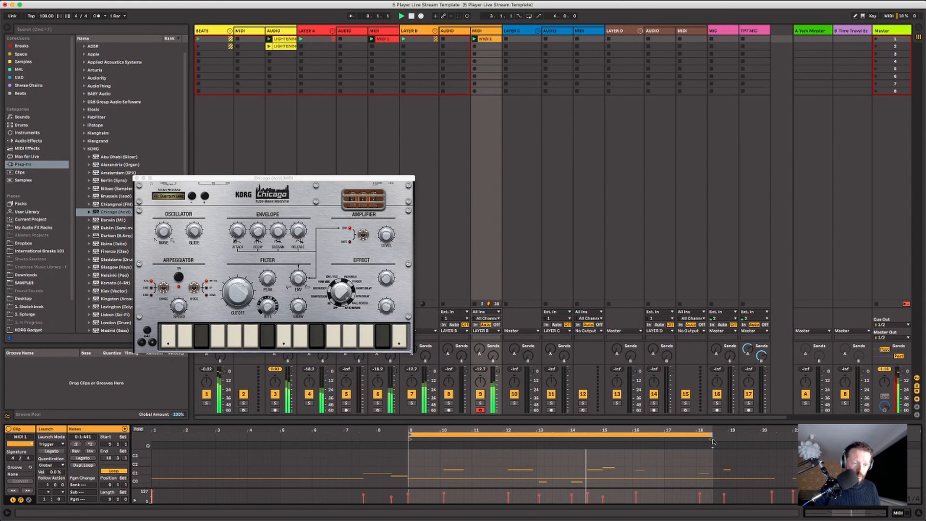
drag(710, 435, 694, 439)
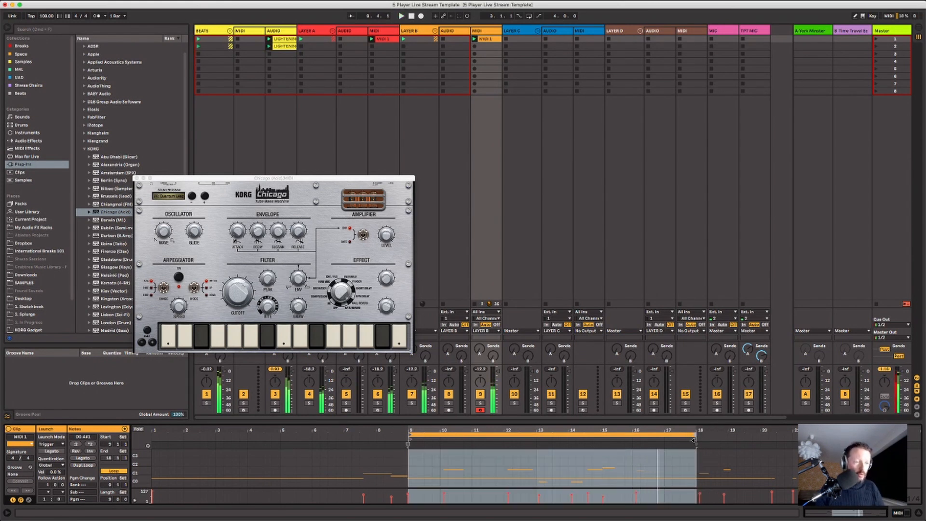
key(space)
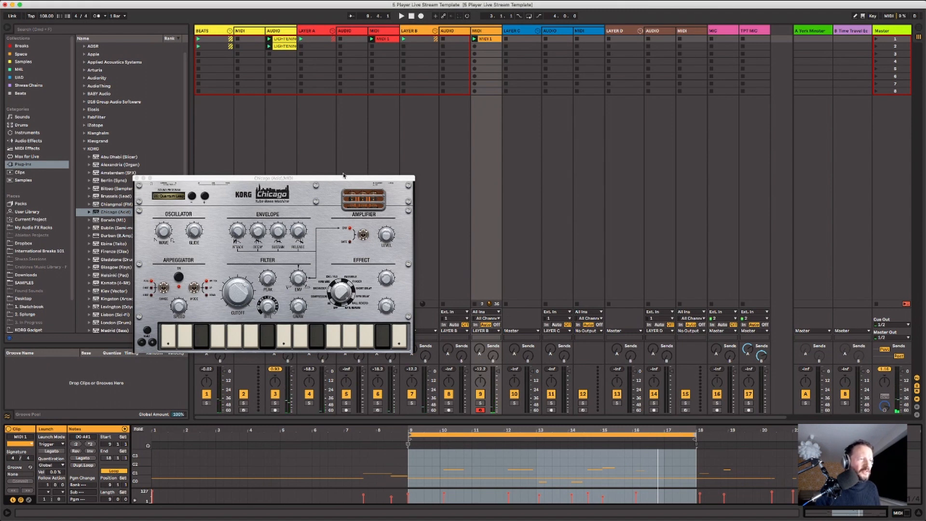
Move the Chicago plug-in window clear of the tracks and adjust its filter cutoff while the trimmed loop plays
drag(342, 178, 474, 115)
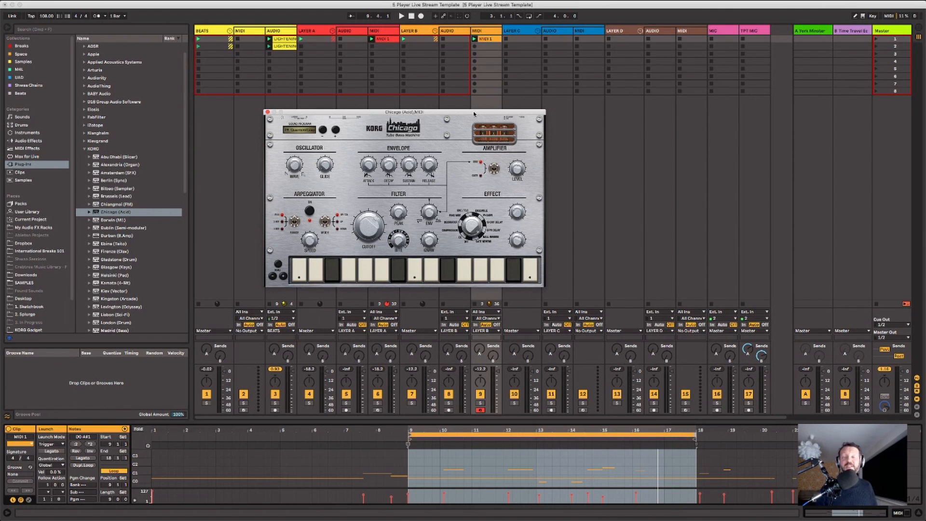
drag(474, 114, 206, 118)
key(space)
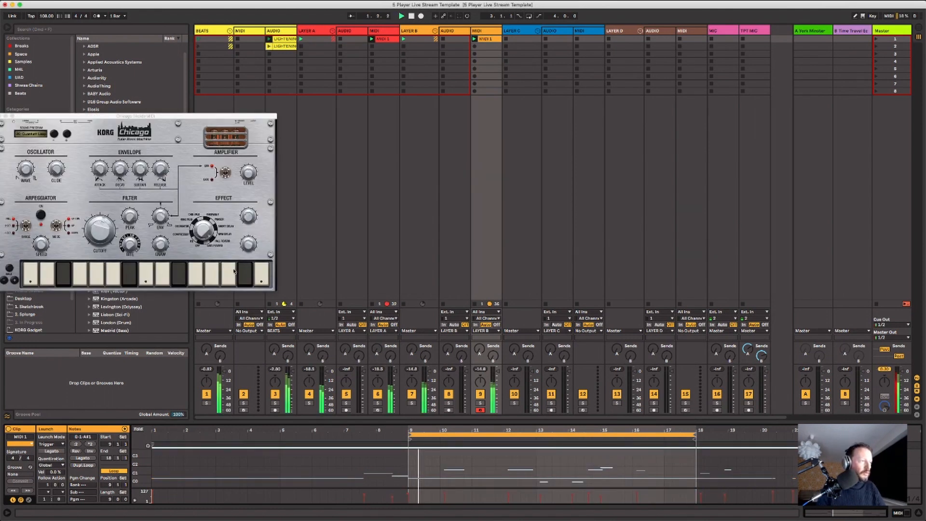
drag(111, 224, 91, 258)
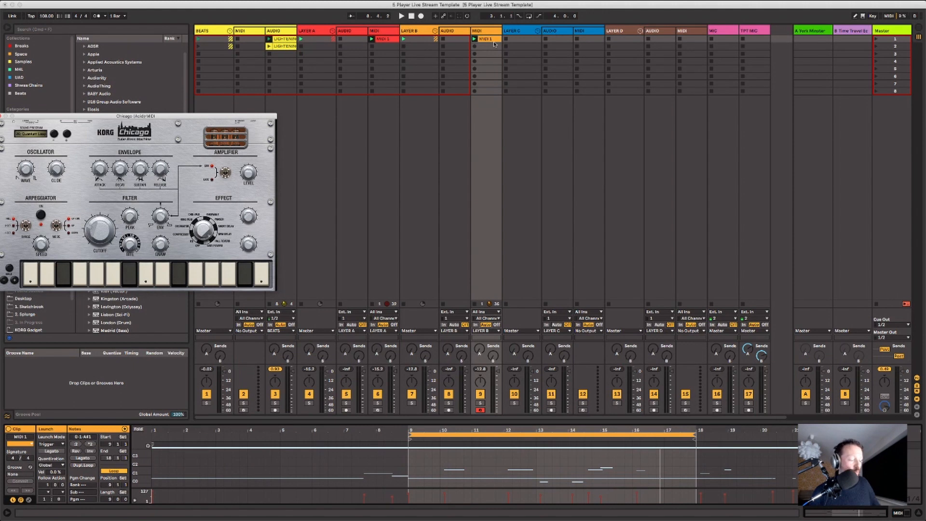
Switch back and forth between Session View and Arrangement View to compare them, ending in Session View
click(511, 9)
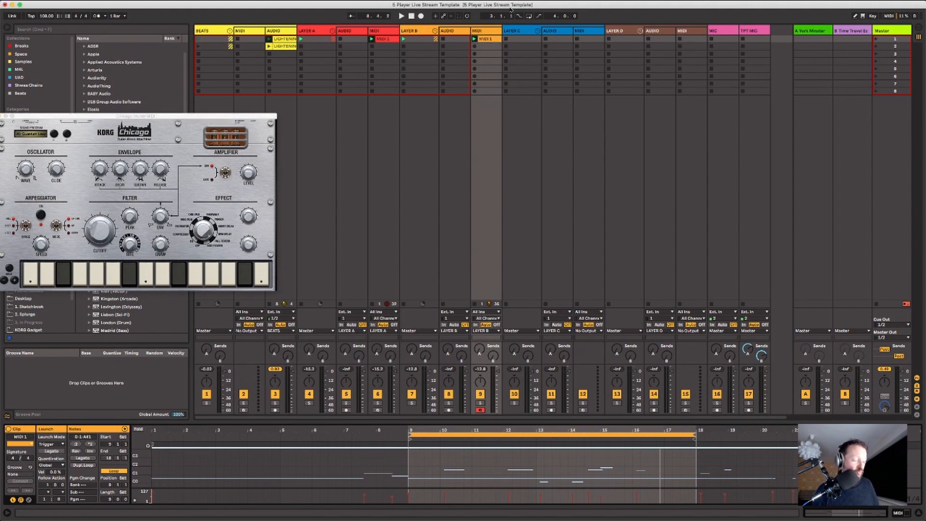
key(Tab)
key(Tab)
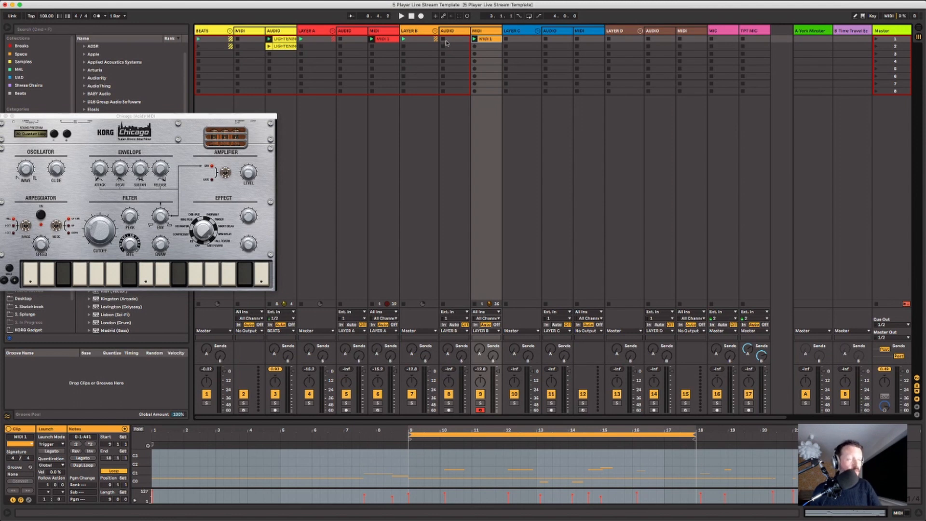
key(Tab)
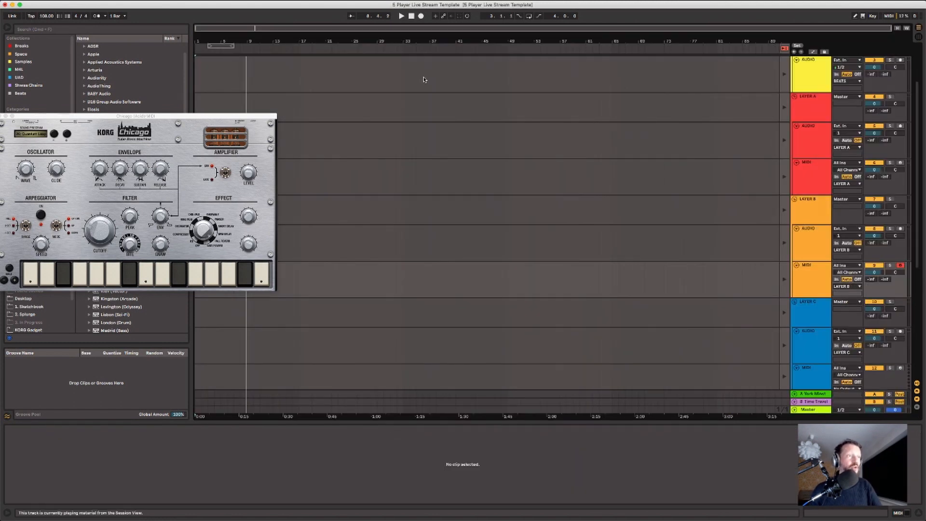
key(Tab)
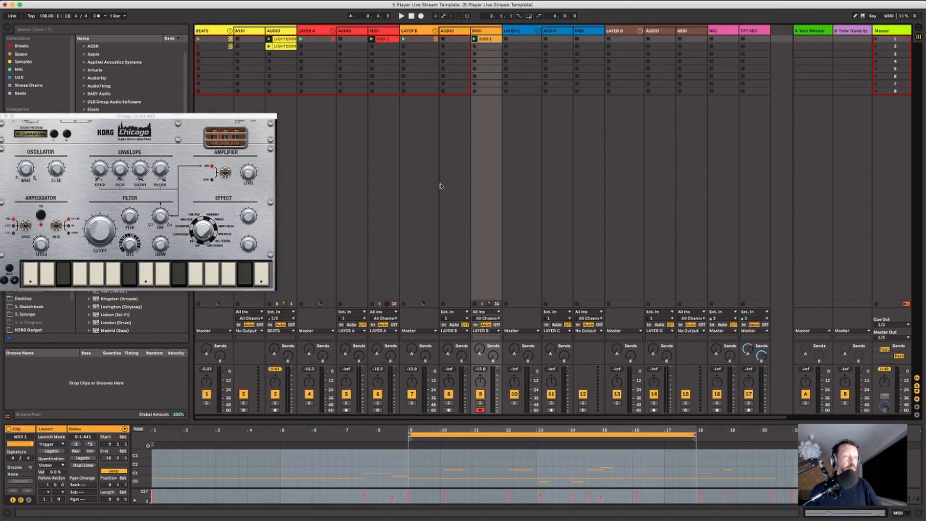
key(Tab)
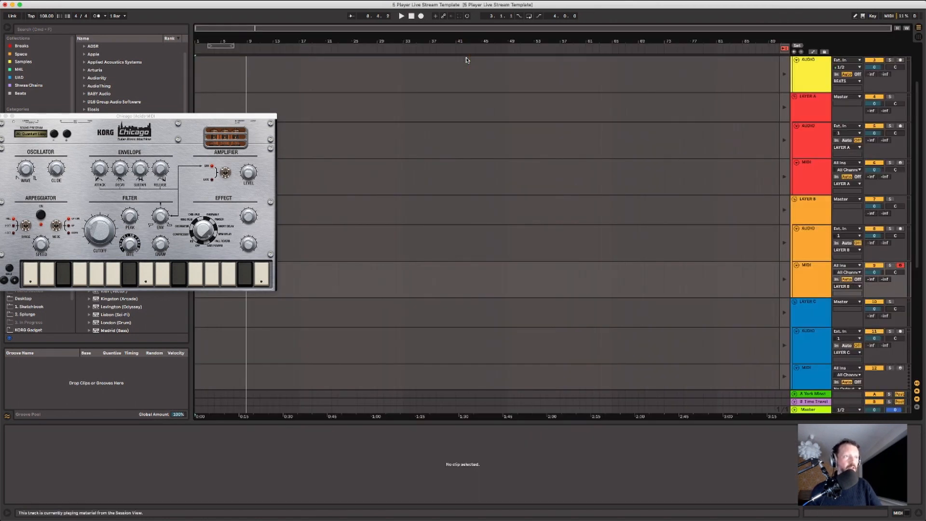
key(Tab)
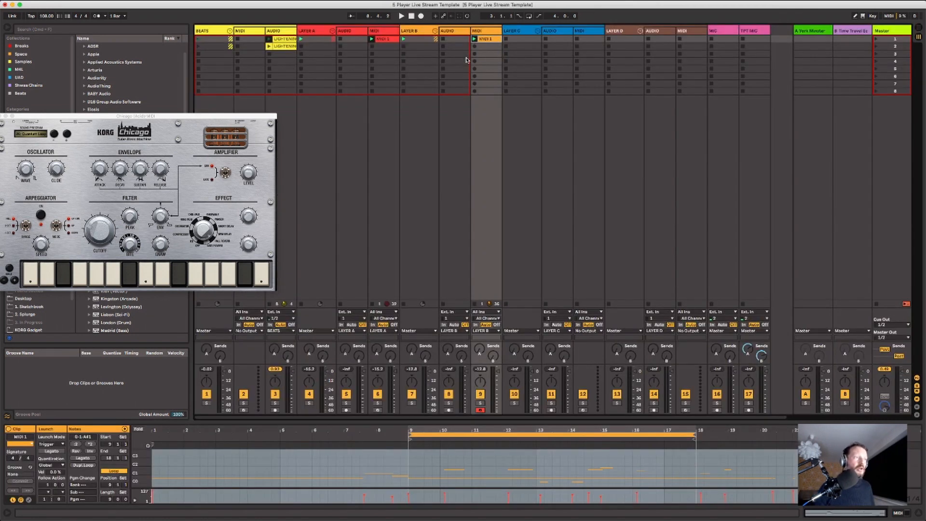
Search the plug-ins for "verv" and load the Puremagnetik Verv Audio Unit onto LAYER C's MIDI track
click(234, 125)
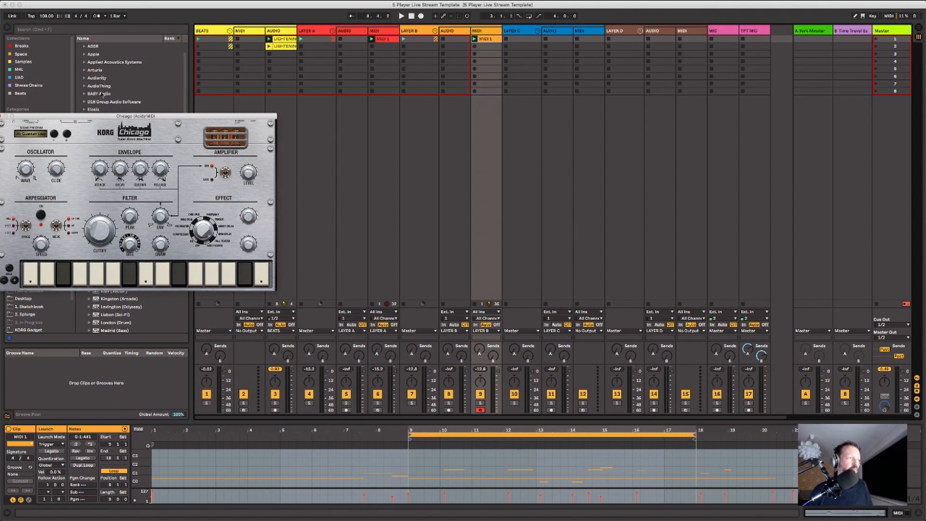
key(Right)
click(112, 26)
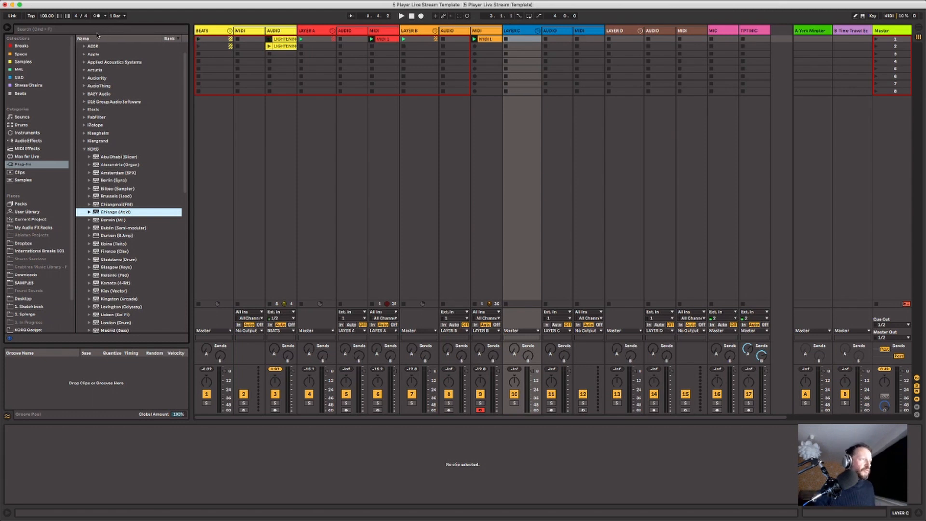
click(80, 30)
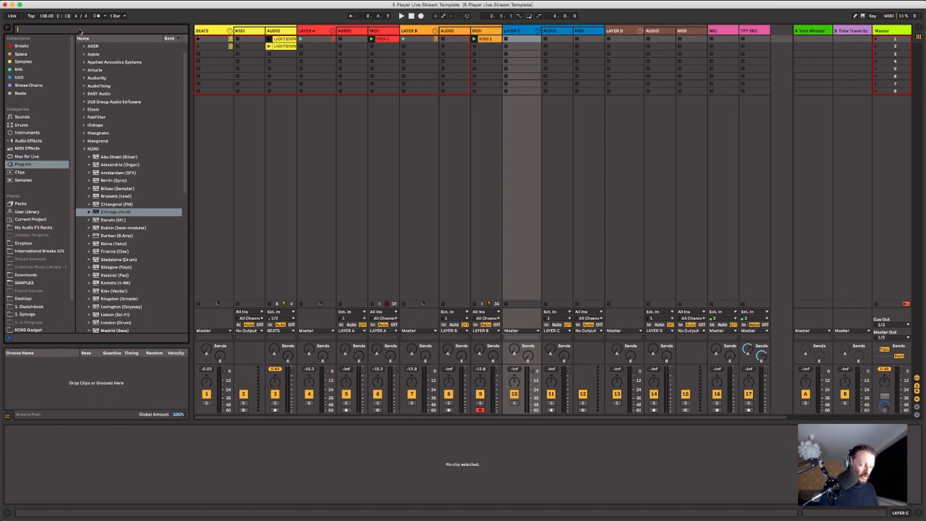
text(verv)
key(Return)
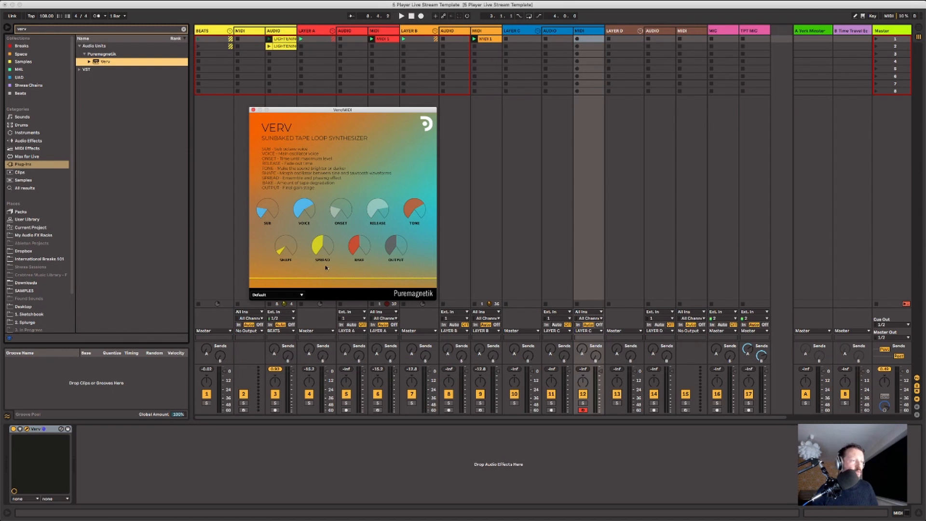
Look through Verv's preset list, check Arrangement View briefly and return to Session View
click(288, 294)
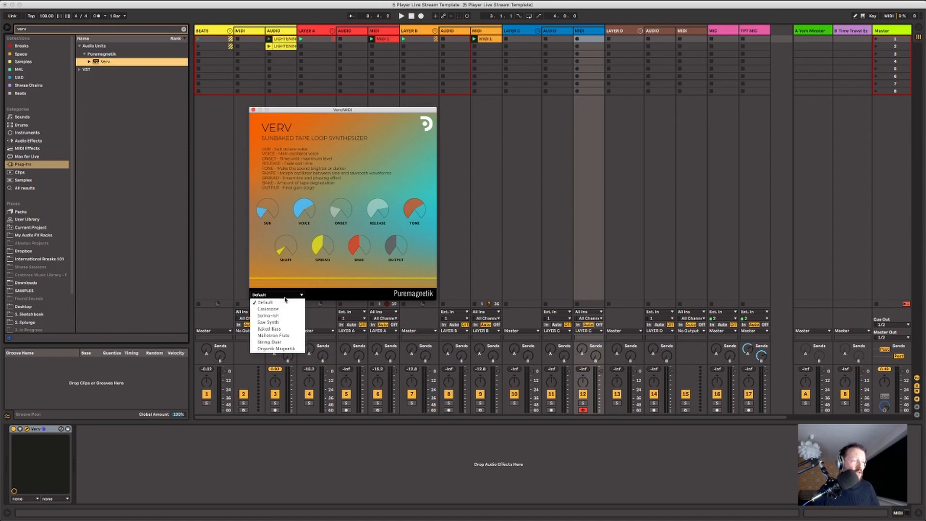
click(267, 316)
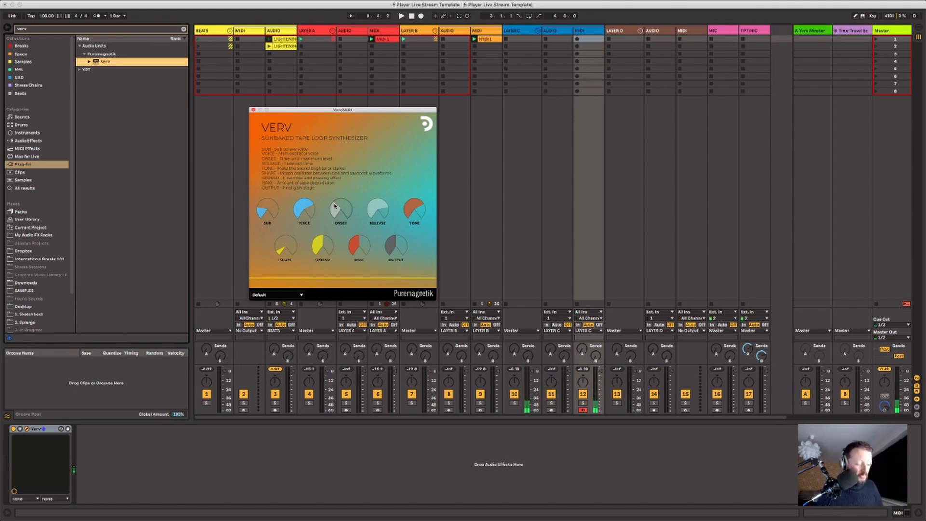
key(Tab)
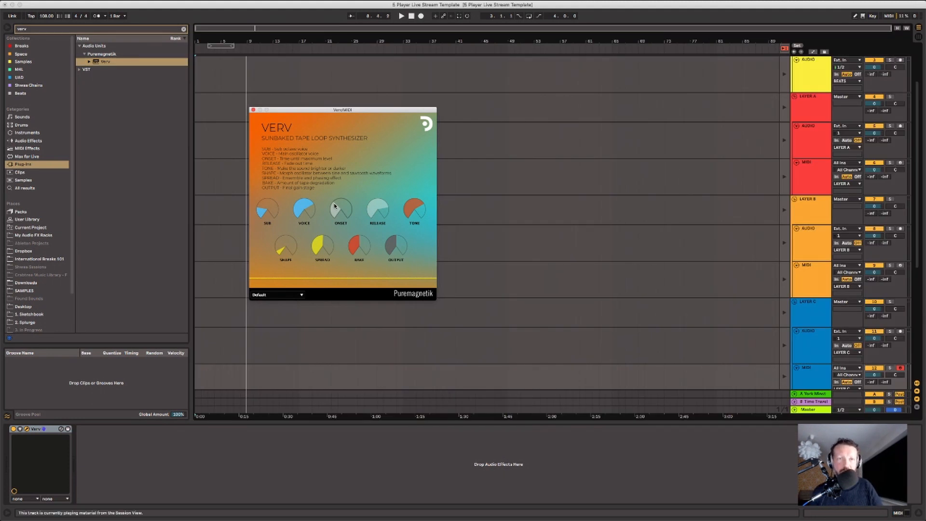
key(Tab)
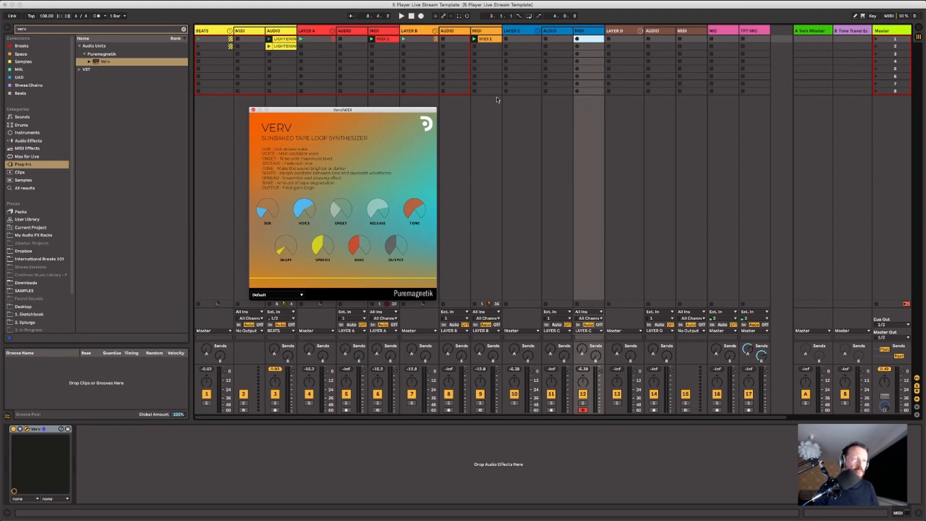
Lower the volume of the LAYER B group and play the session to check the balance
click(427, 374)
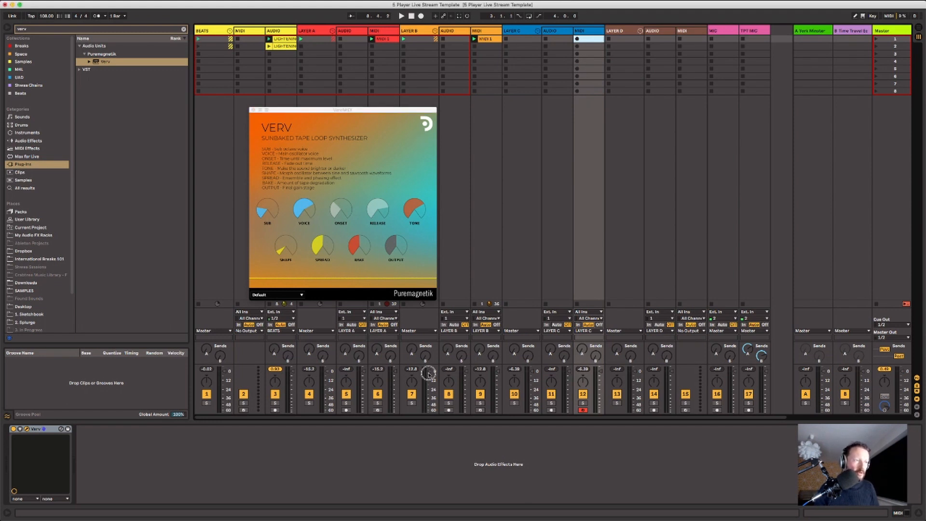
drag(427, 374, 429, 386)
key(space)
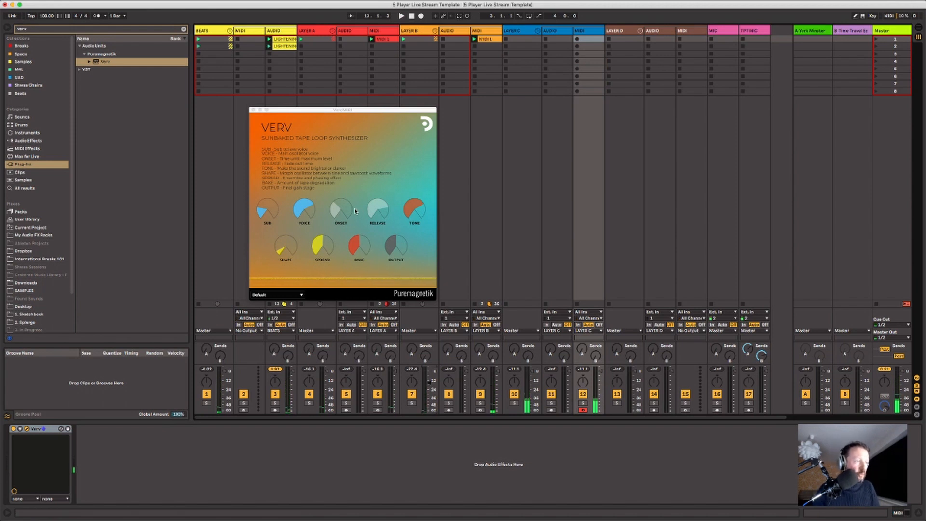
Raise Verv's Onset and Bake settings for a slower attack and more tape degradation
click(341, 194)
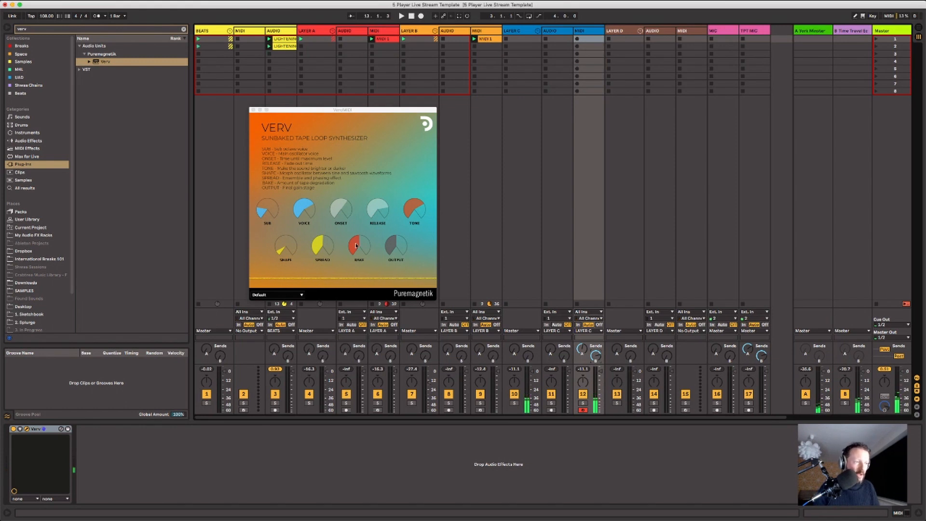
drag(353, 243, 351, 225)
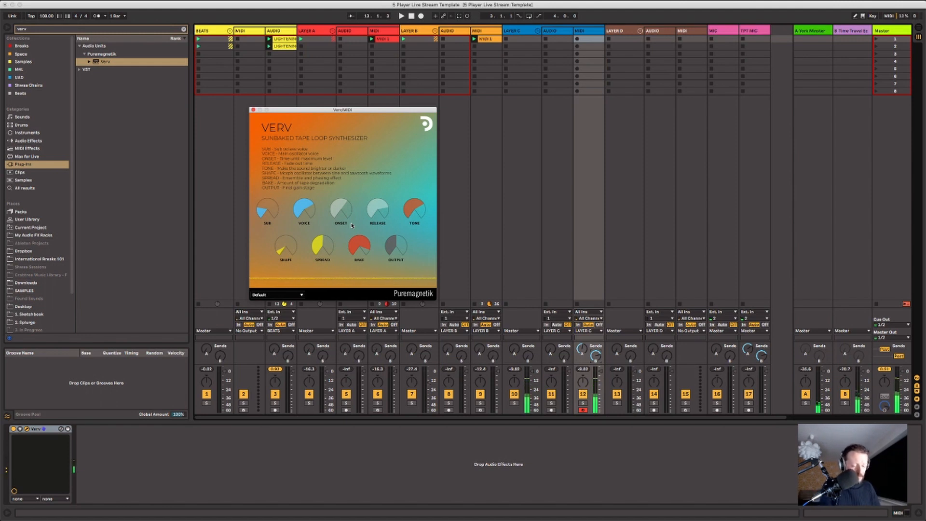
Mute the LAYER A group and record a Verv MIDI clip in the first slot of LAYER C's MIDI track
click(377, 303)
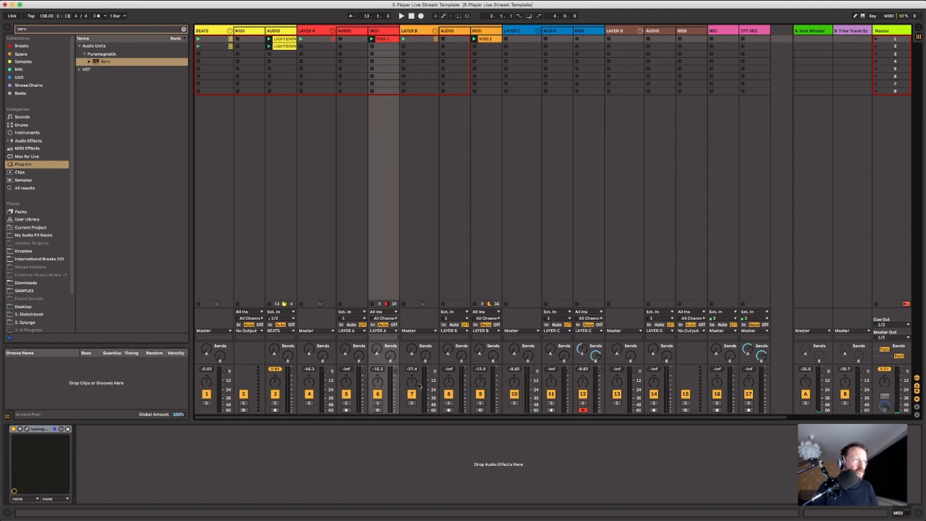
click(310, 397)
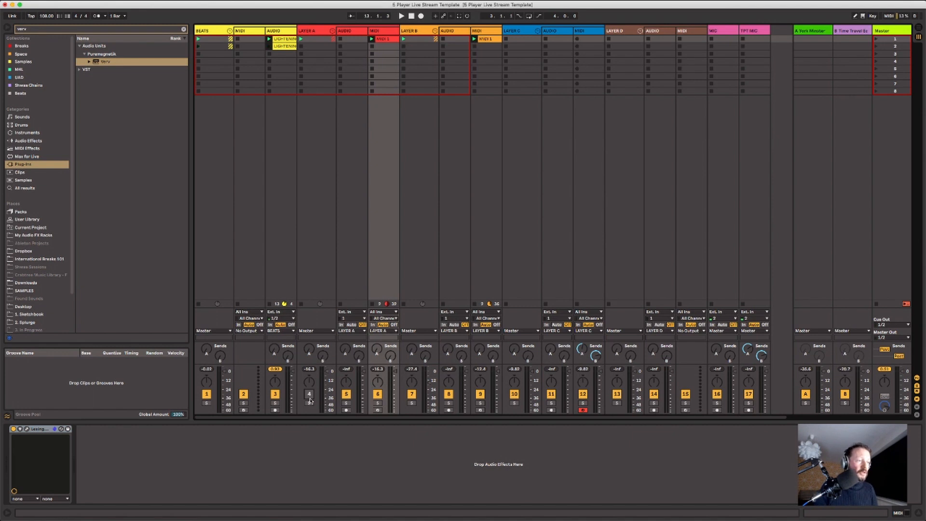
click(578, 39)
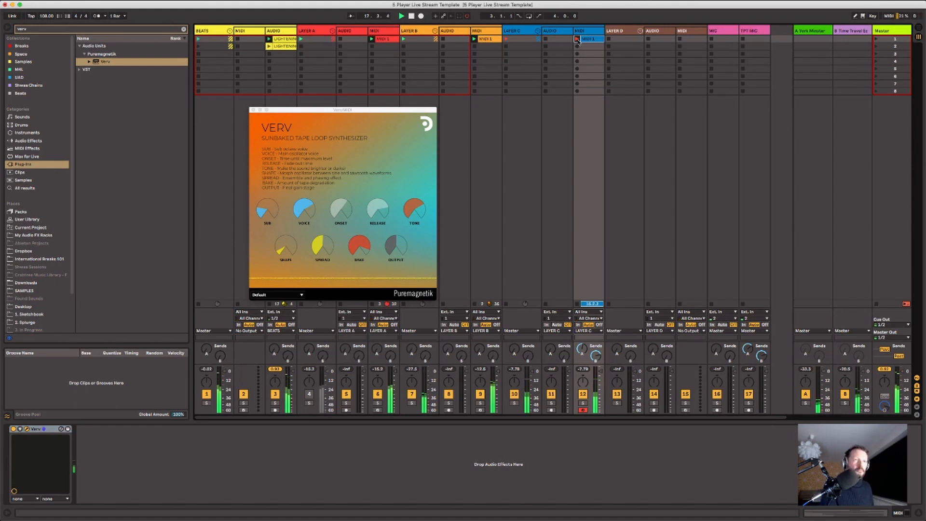
click(577, 39)
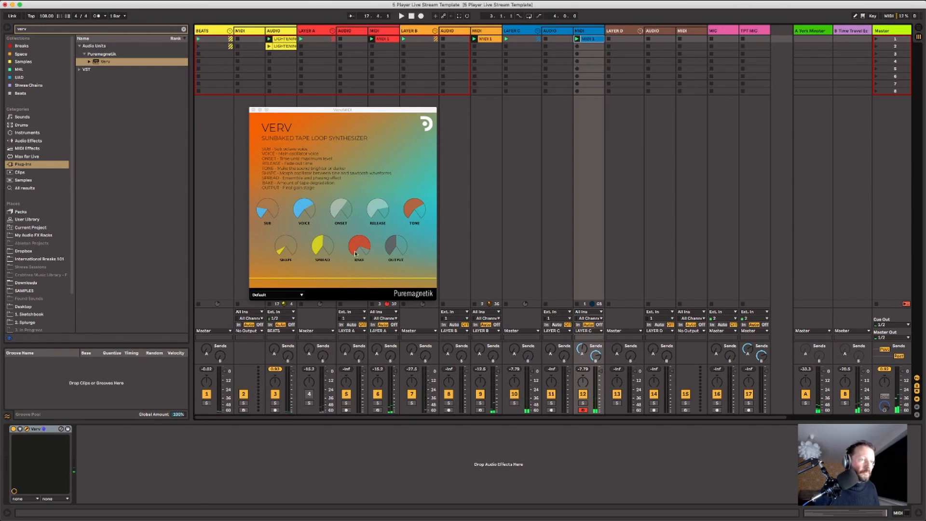
Play the recorded Verv clip and move it from LAYER C into the first slot of LAYER A's AUDIO track
click(577, 39)
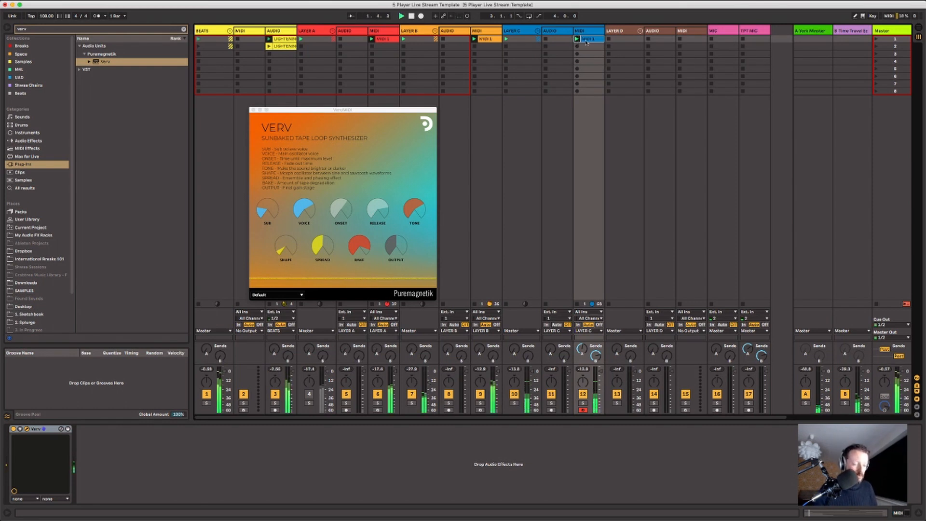
click(348, 41)
drag(348, 42, 349, 41)
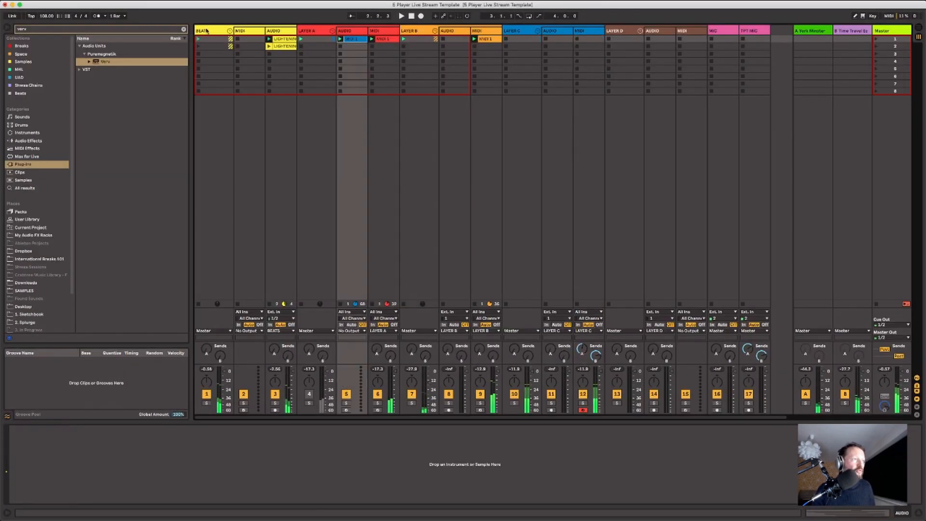
Play the session and set the BEATS group's Drum Buss Drive to 64% and Crunch to 67%
click(203, 30)
drag(191, 333, 137, 334)
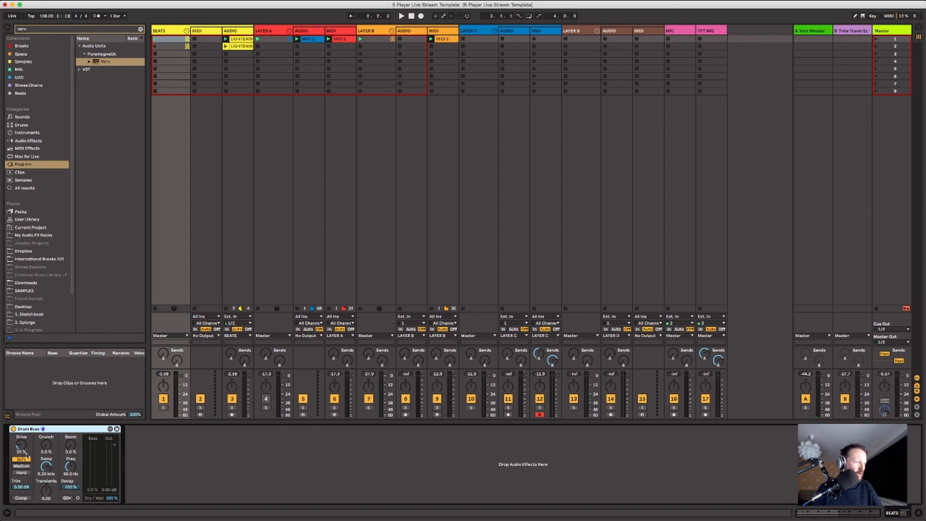
key(space)
drag(23, 446, 22, 442)
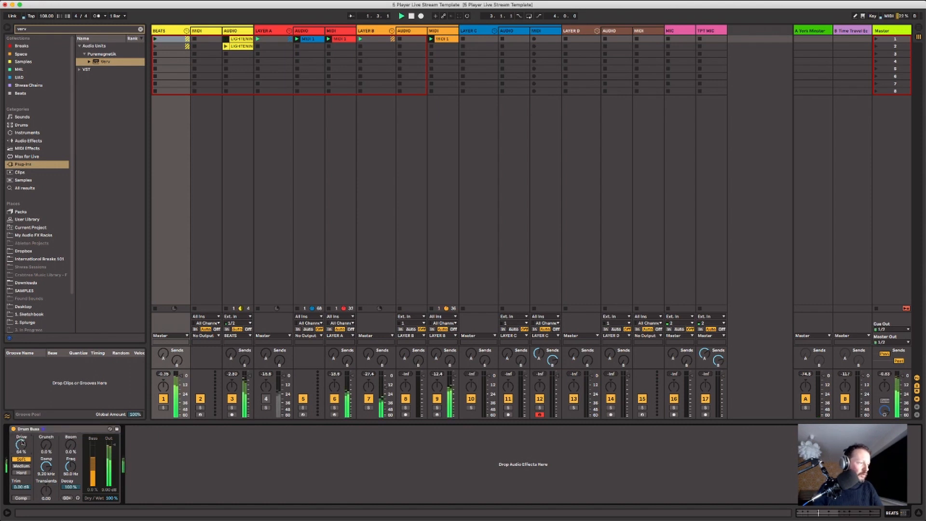
click(22, 499)
click(22, 498)
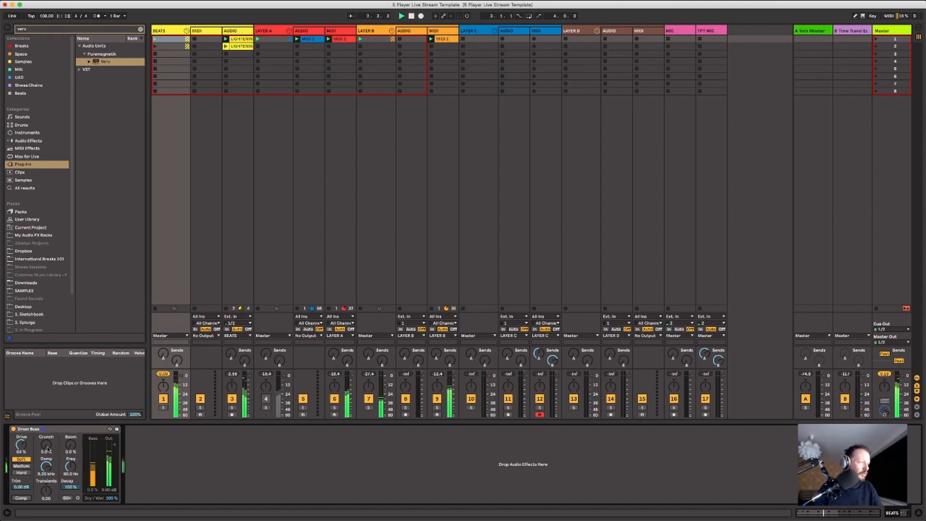
drag(47, 448, 48, 446)
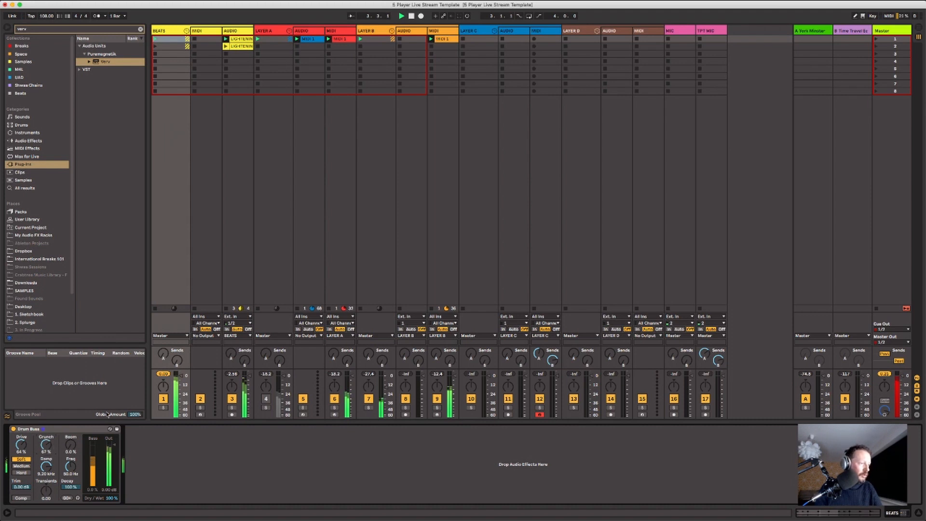
Raise the BEATS group's reverb send and adjust its volume, then unmute LAYER A and raise its reverb and echo sends
drag(163, 356, 163, 355)
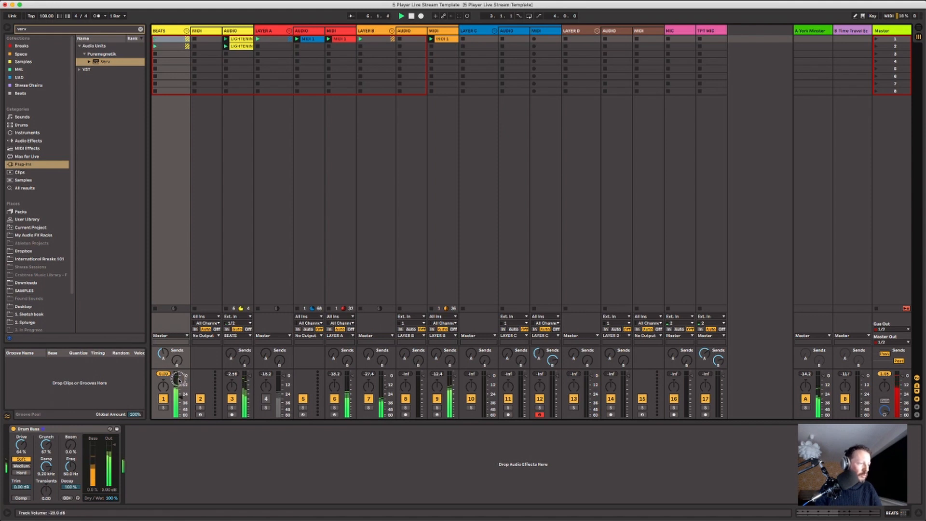
drag(179, 381, 179, 380)
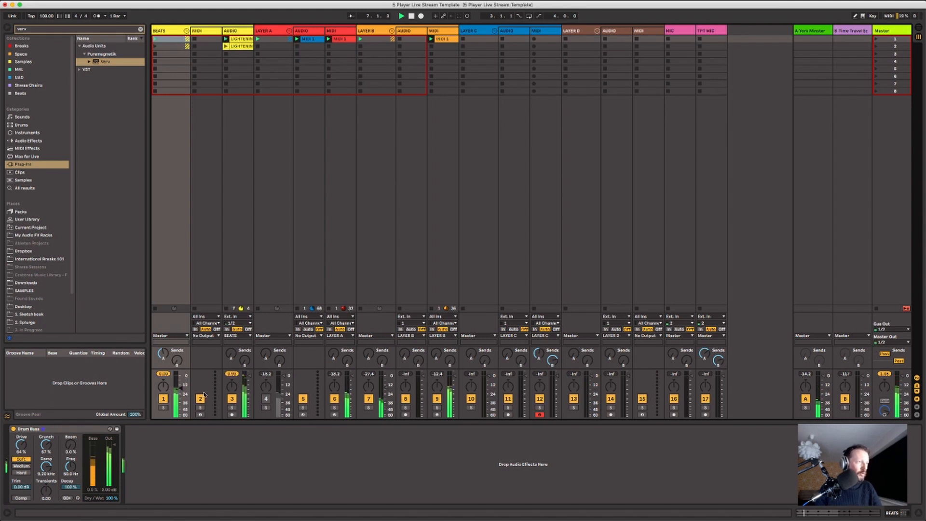
click(265, 400)
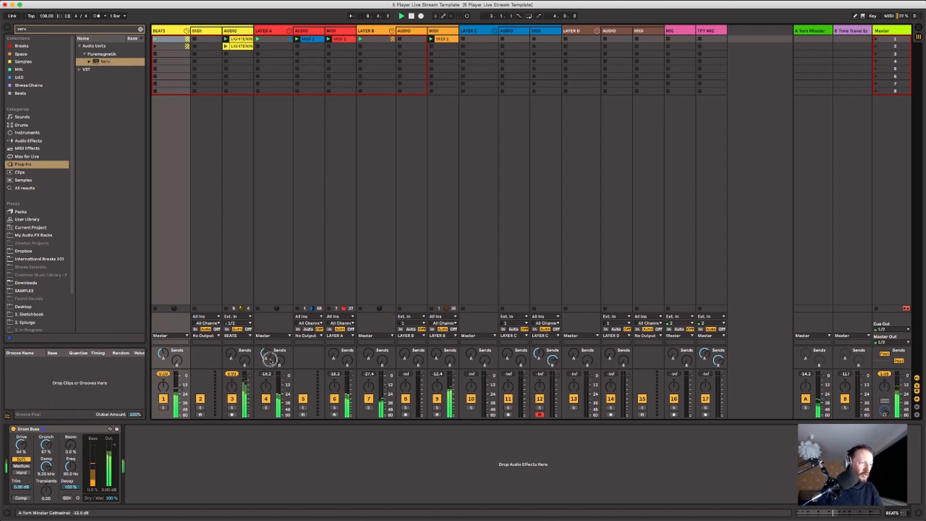
drag(269, 360, 279, 363)
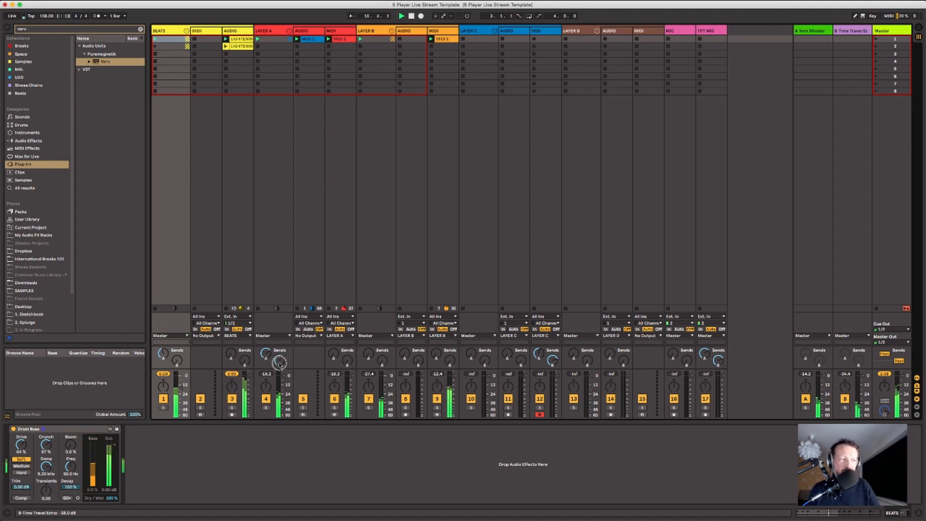
click(266, 398)
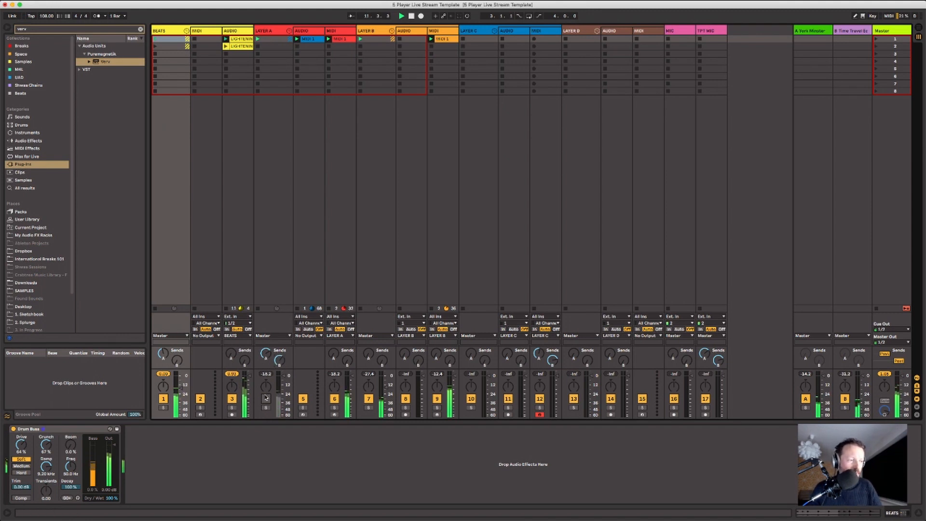
click(266, 398)
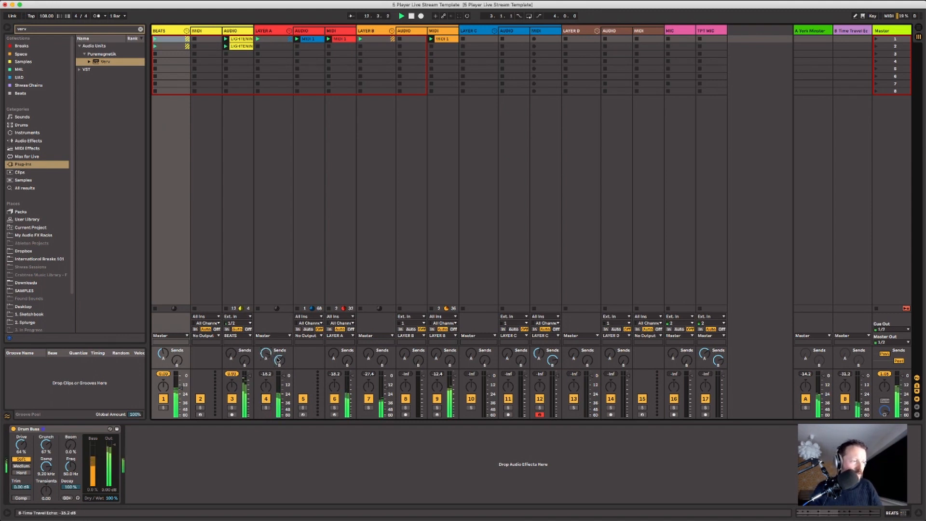
Add an EQ Eight to the LAYER A group, roll off its highs and boost the mids about 3 dB near 979 Hz
click(330, 89)
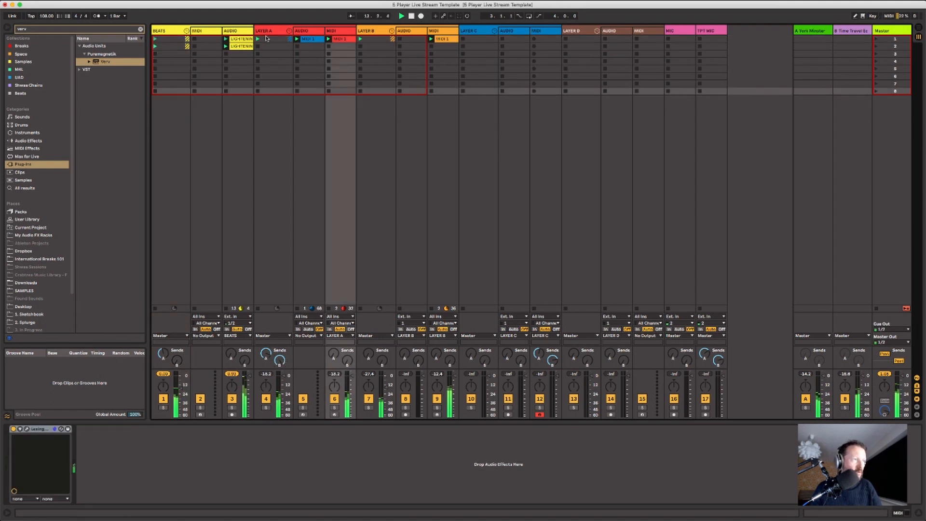
click(266, 38)
click(267, 31)
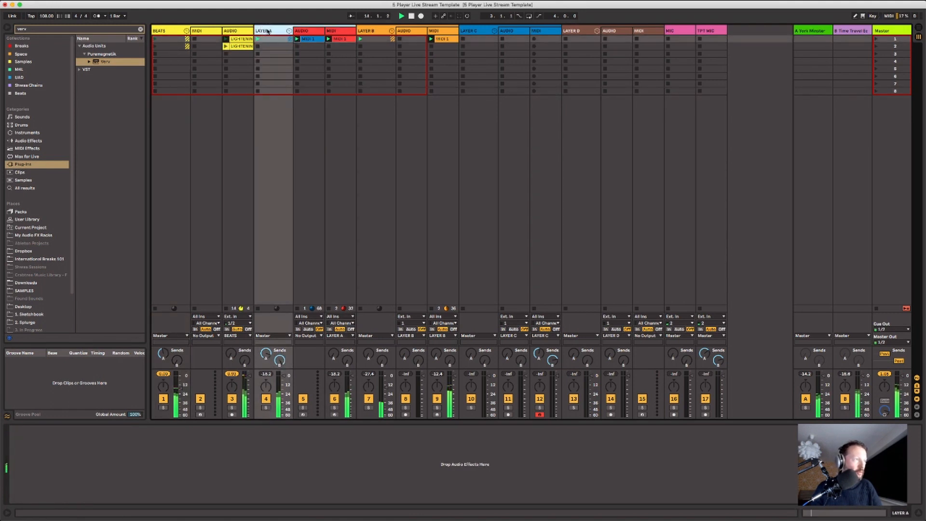
click(18, 69)
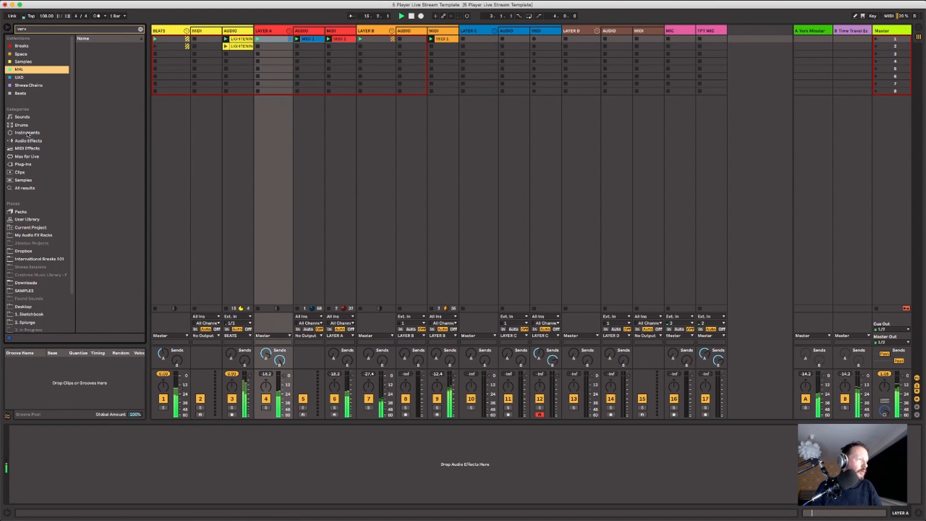
click(29, 140)
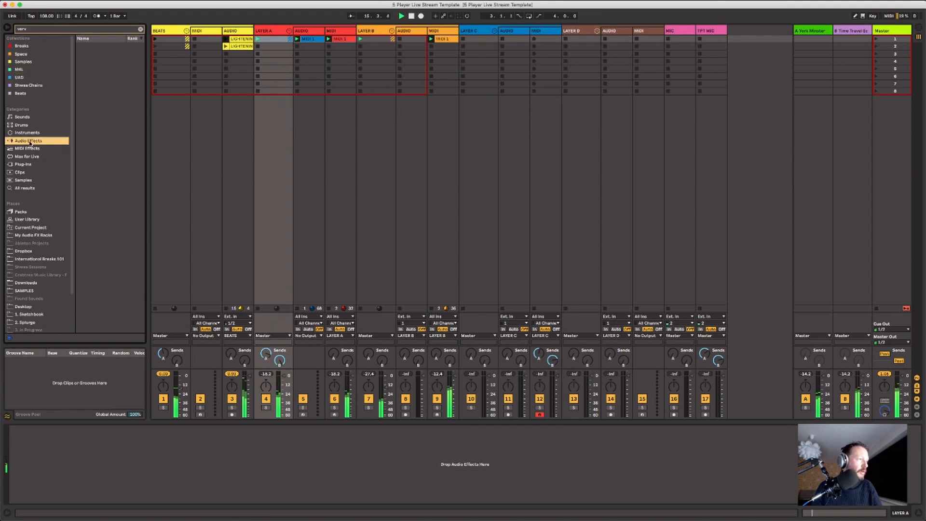
click(140, 29)
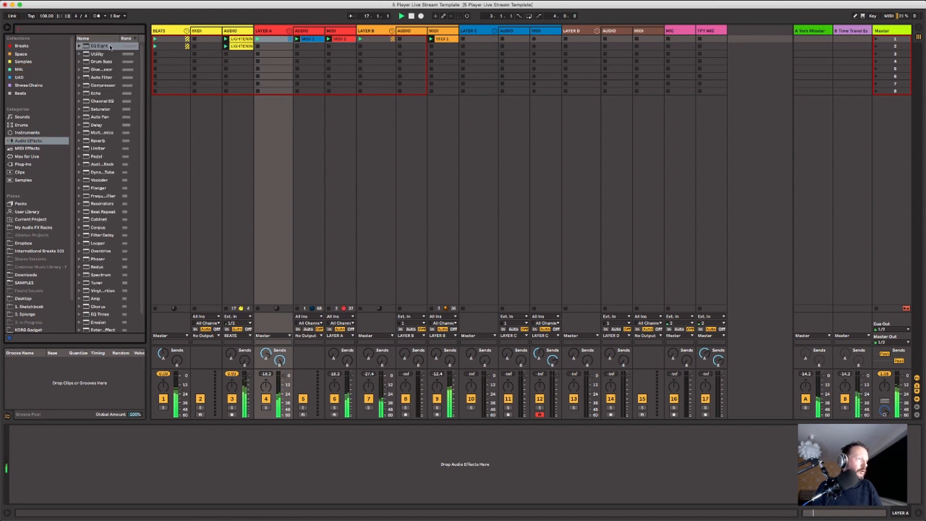
drag(111, 46, 270, 31)
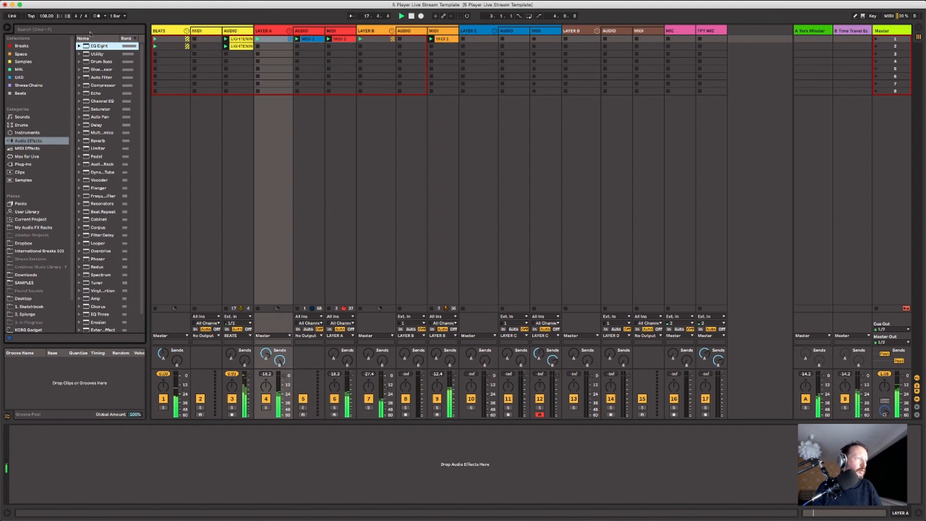
click(78, 46)
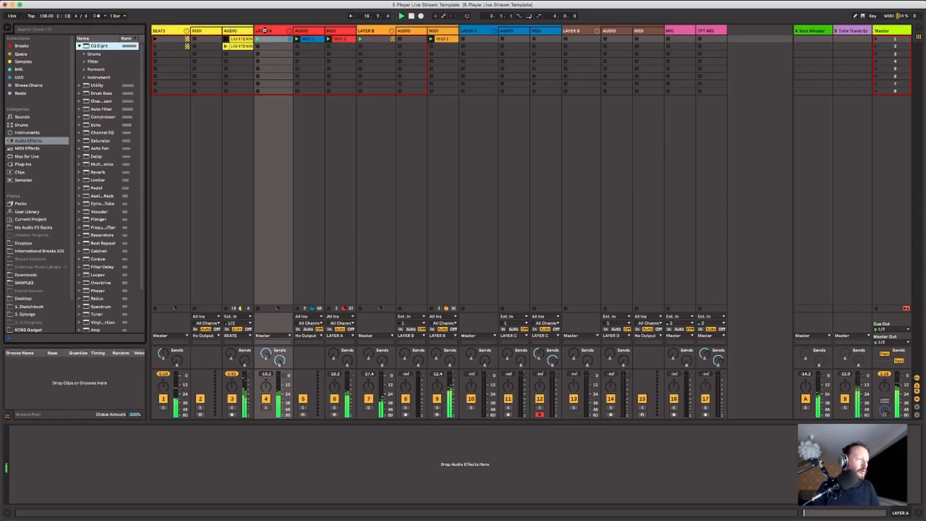
double_click(94, 46)
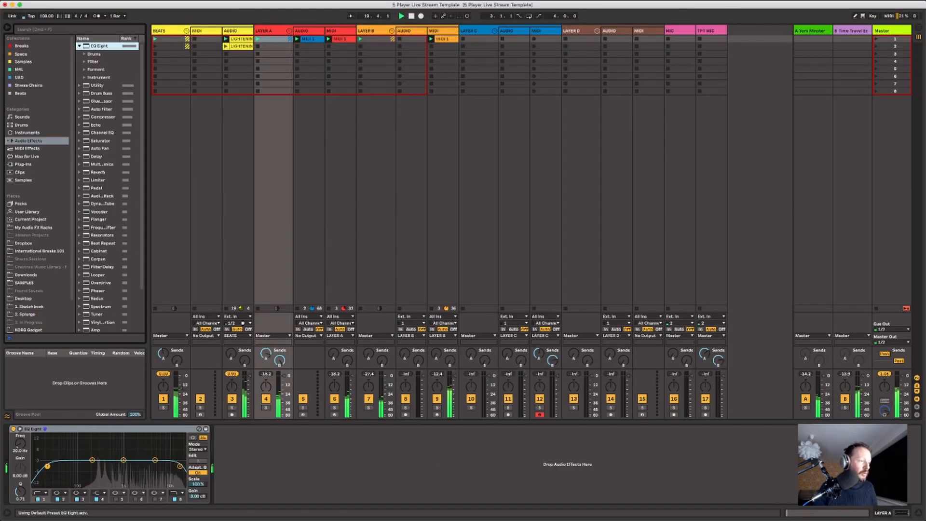
drag(180, 466, 126, 456)
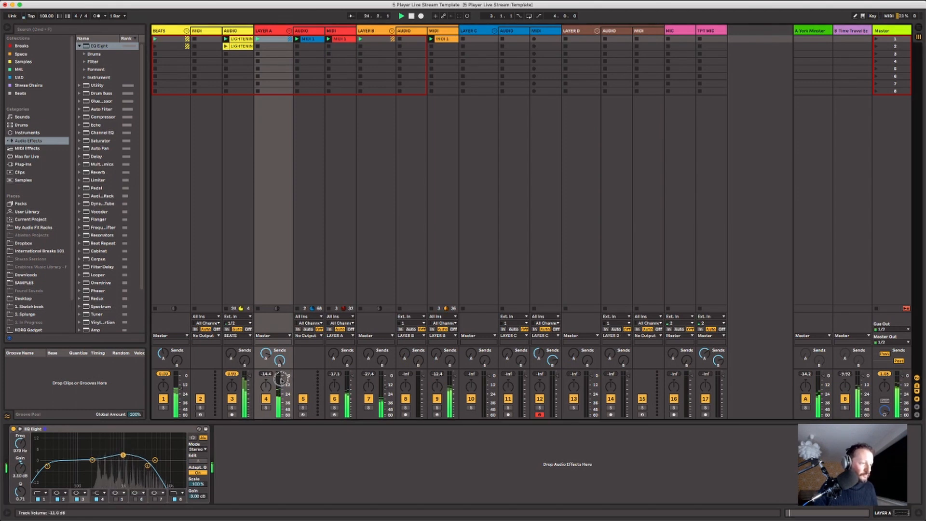
Rebalance the volumes of the BEATS group and its AUDIO track, and hide the device view
drag(181, 389, 177, 388)
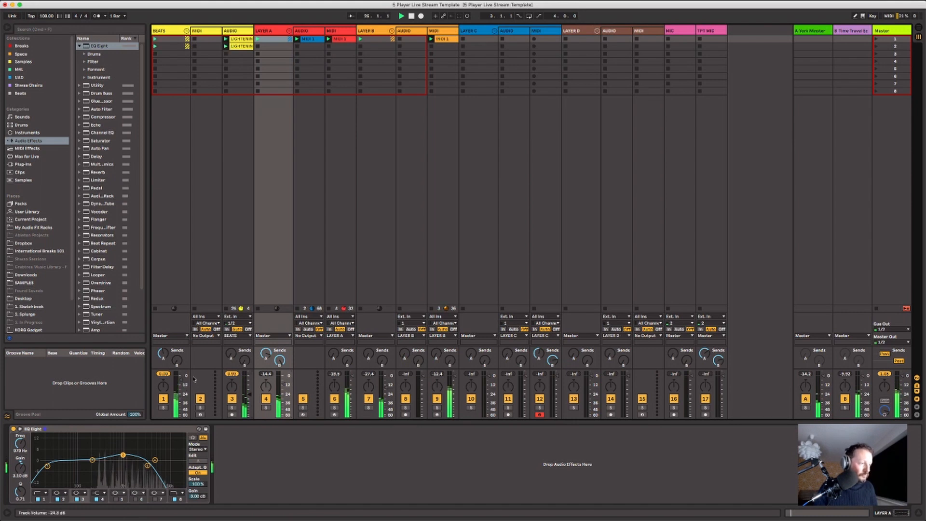
drag(247, 393, 247, 394)
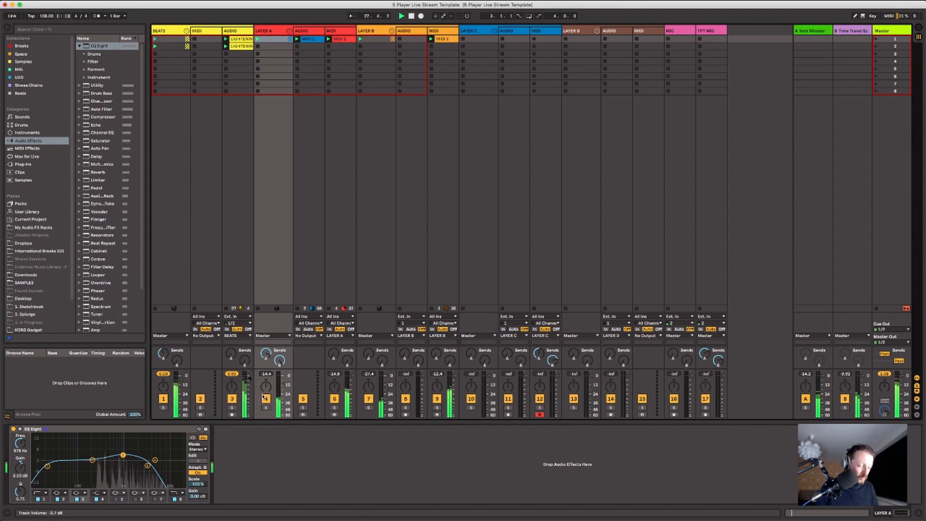
key(super+alt+l)
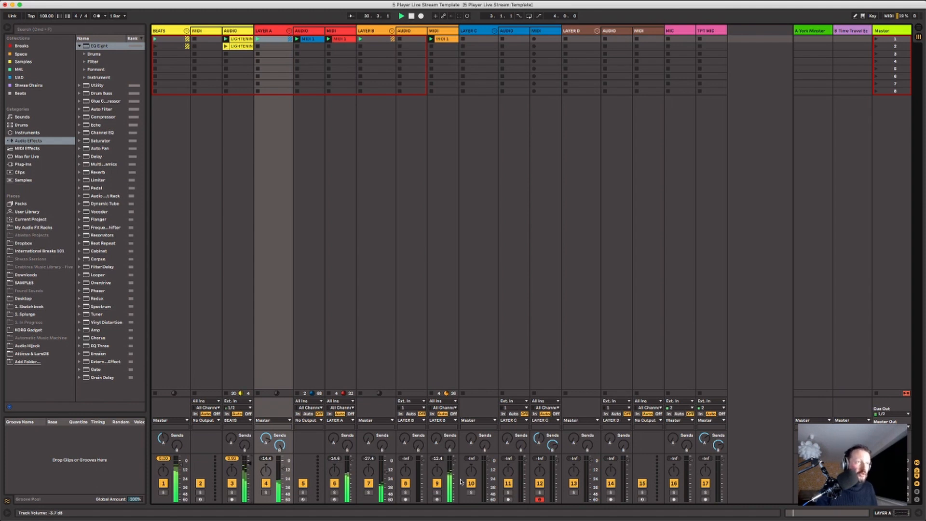
click(315, 117)
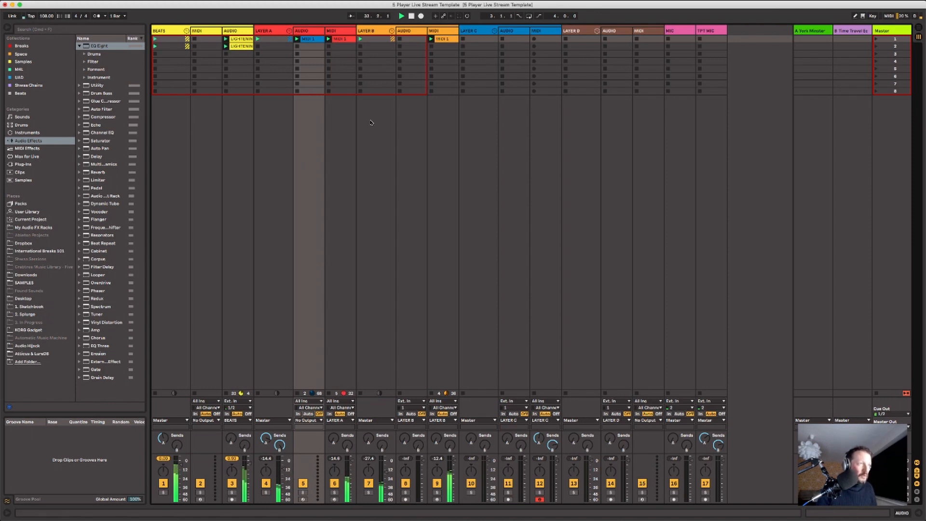
Select the LAYER B group and replay the session to listen to the layers together
click(368, 32)
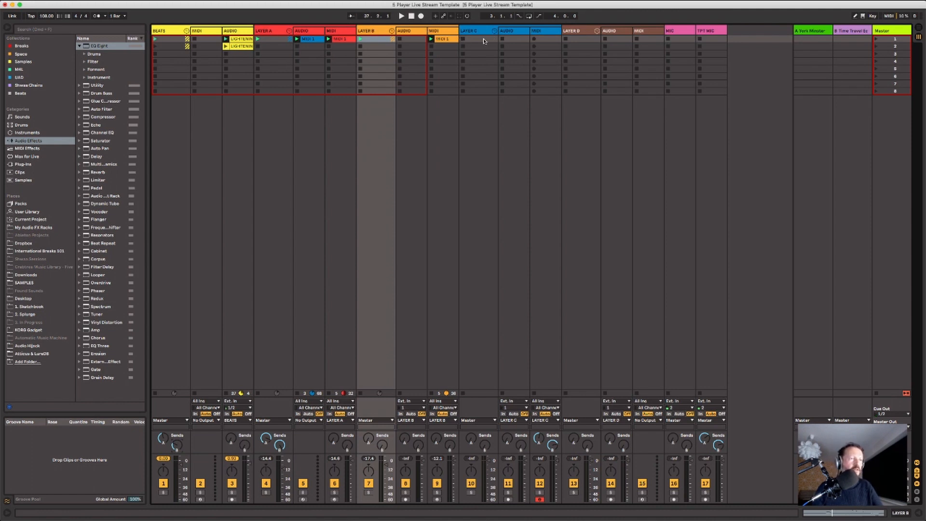
key(space)
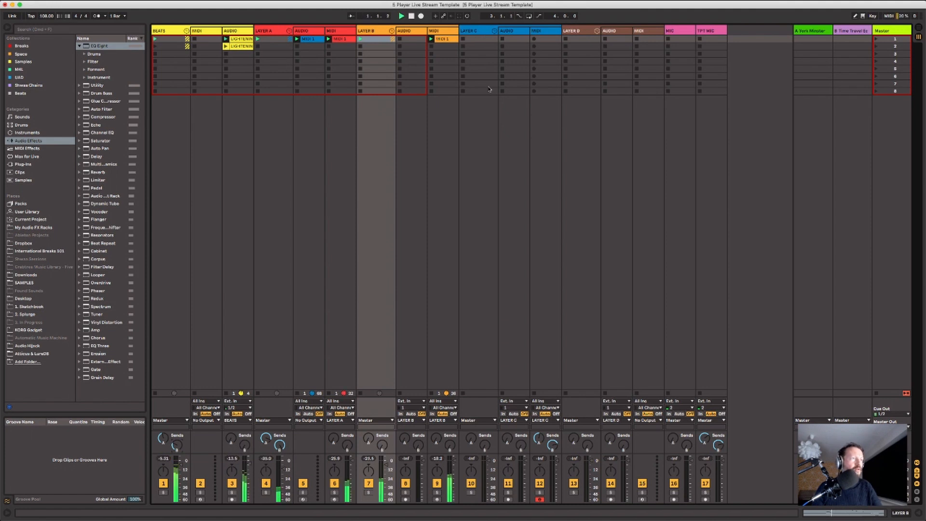
click(365, 29)
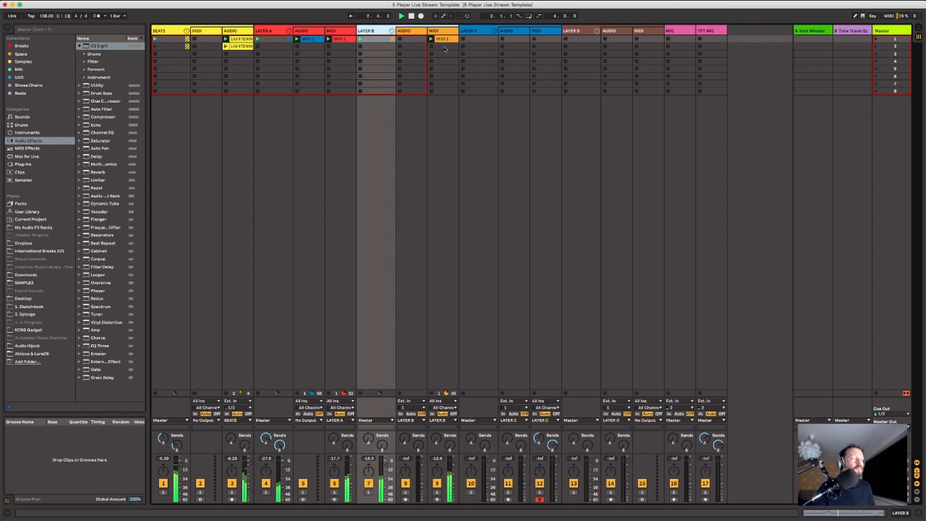
Move the Verv clip from LAYER A's AUDIO track into the first slot of LAYER C's MIDI track, launch it and open its notes
click(306, 39)
double_click(309, 32)
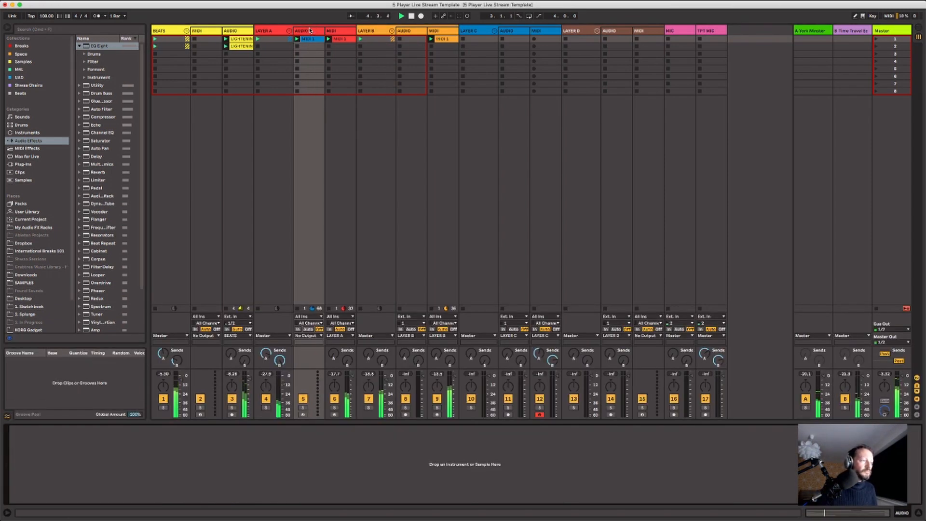
click(309, 40)
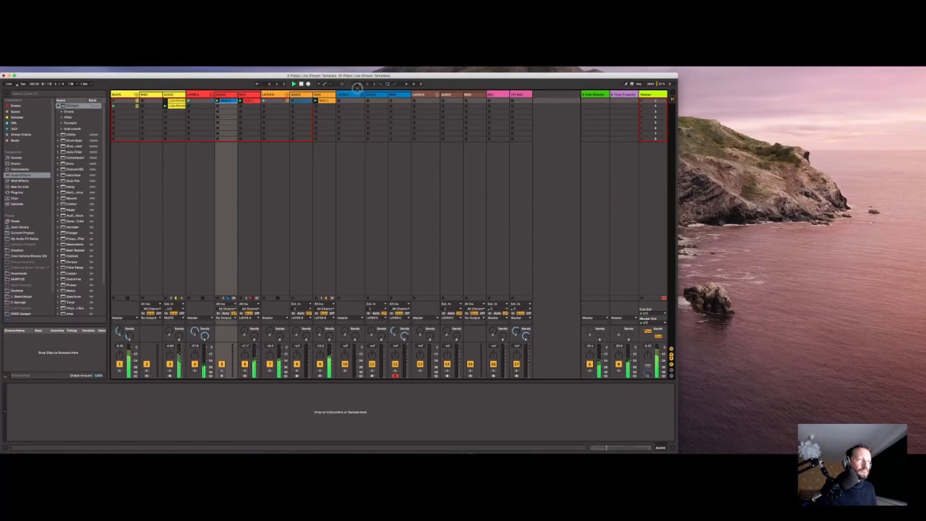
click(445, 38)
click(523, 39)
click(396, 101)
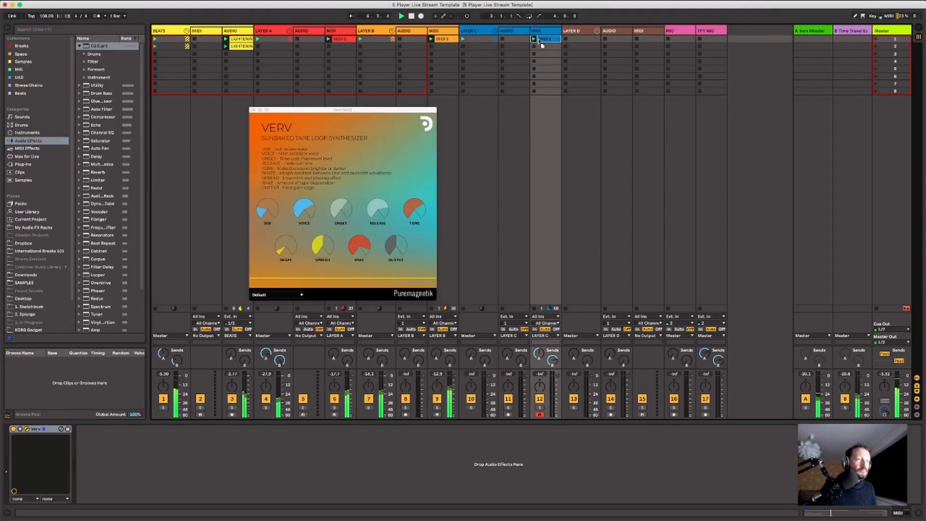
double_click(541, 39)
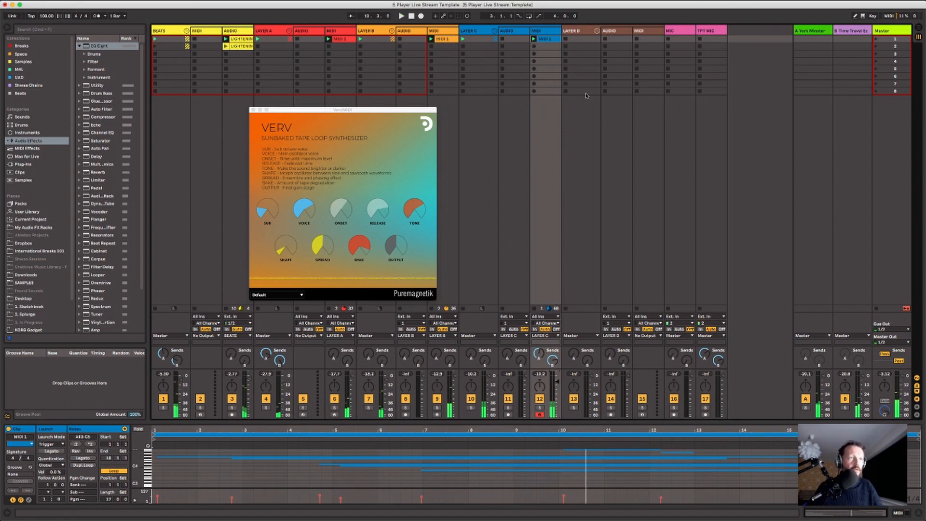
Audition the Jackman, High Rider 01 and Minimal Notion clips from the Punch and Tilt pack's MIDI Clips folder for LAYER D
click(575, 39)
click(575, 34)
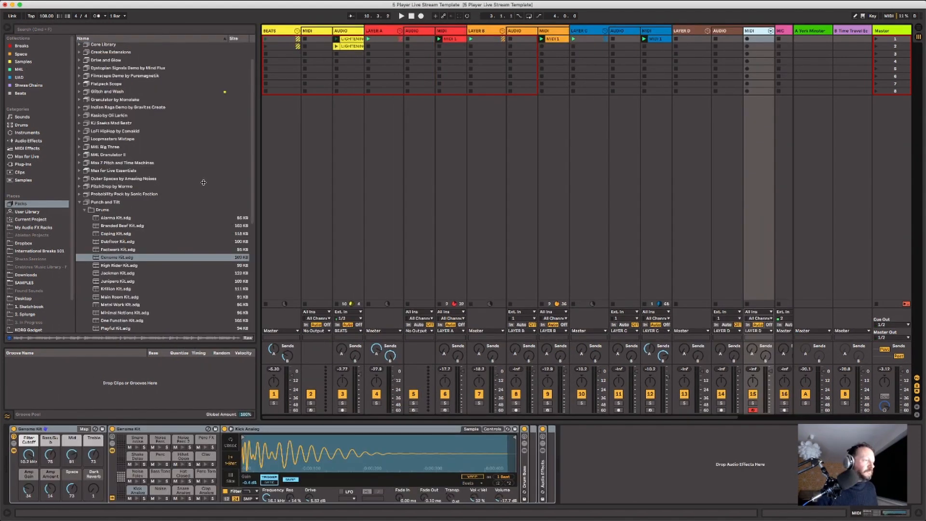
click(85, 210)
click(84, 225)
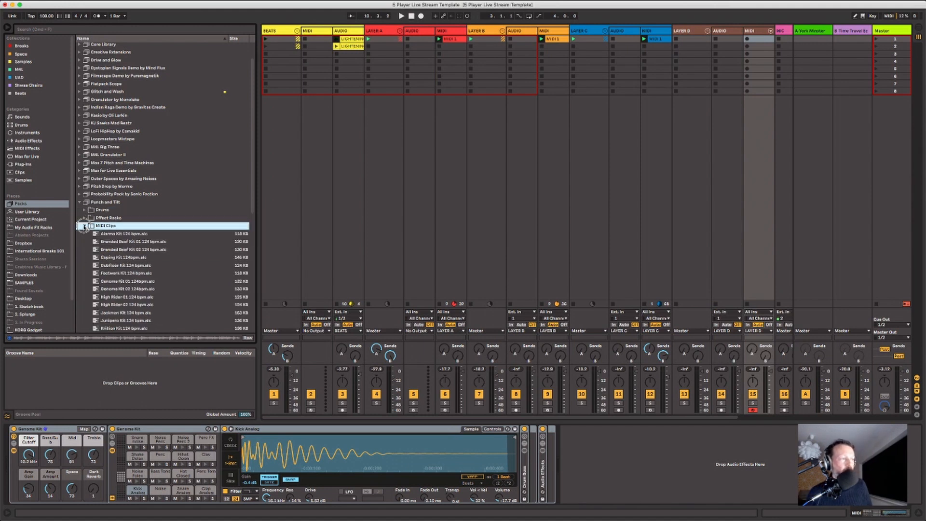
click(137, 313)
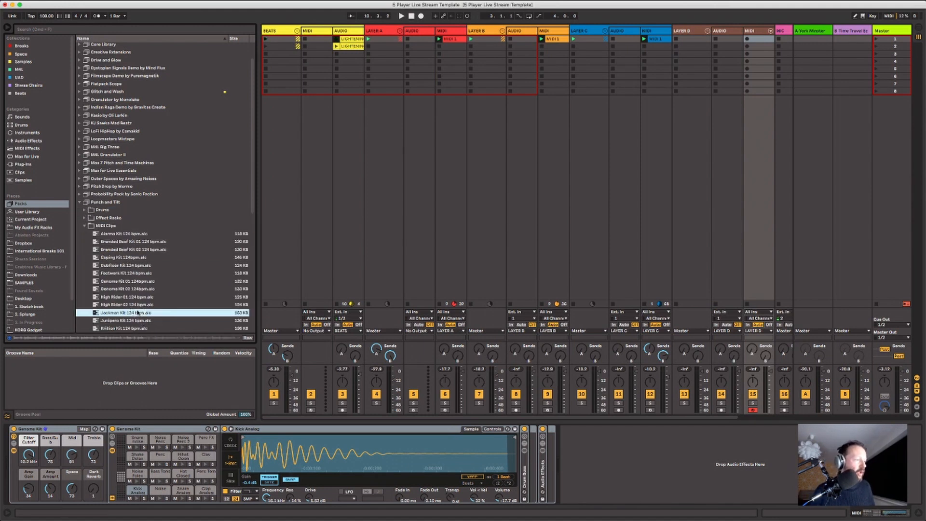
click(134, 297)
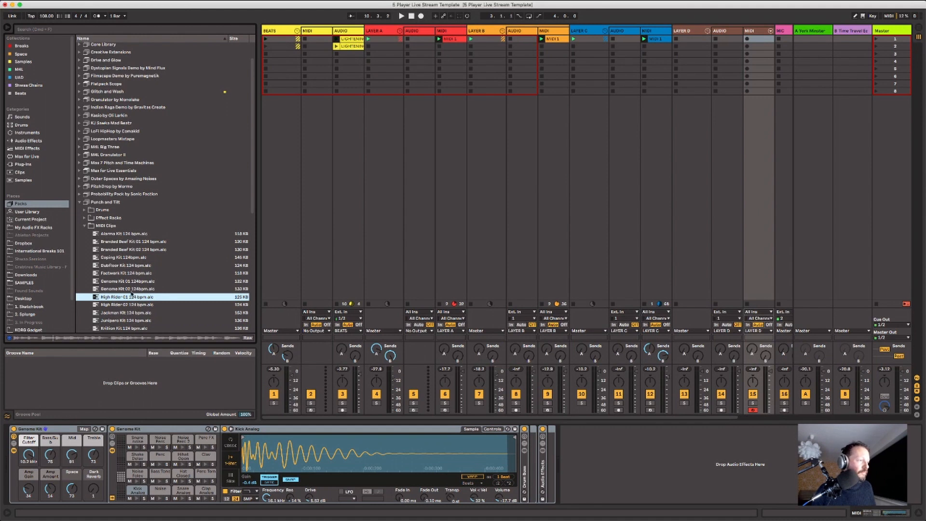
scroll(131, 293, down, 3)
click(131, 292)
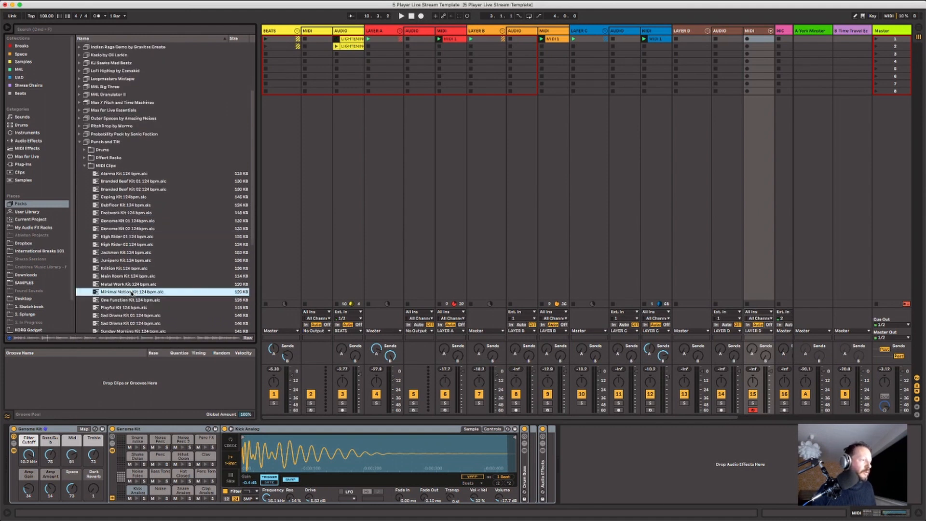
Place the Minimal Notion Kit 124 bpm clip in the first slot of LAYER D's MIDI track and launch it
drag(131, 292, 748, 61)
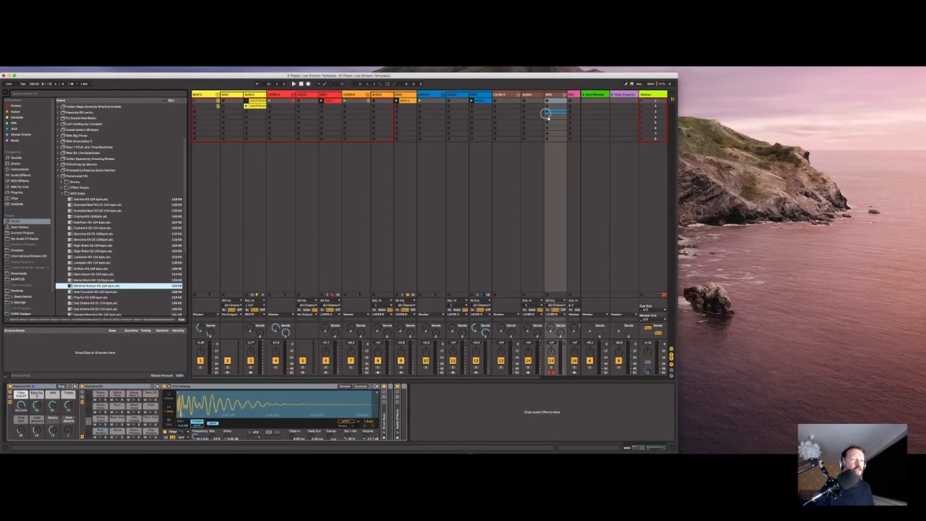
drag(547, 116, 558, 101)
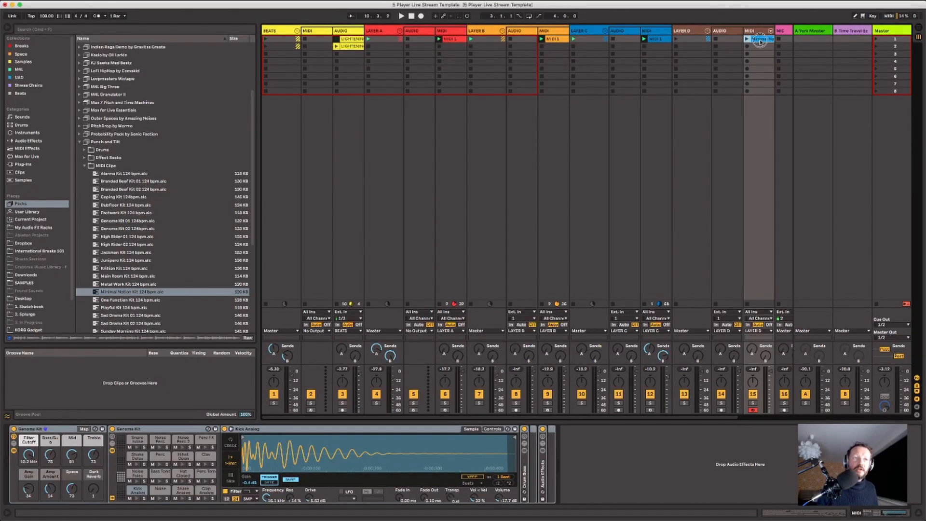
click(747, 39)
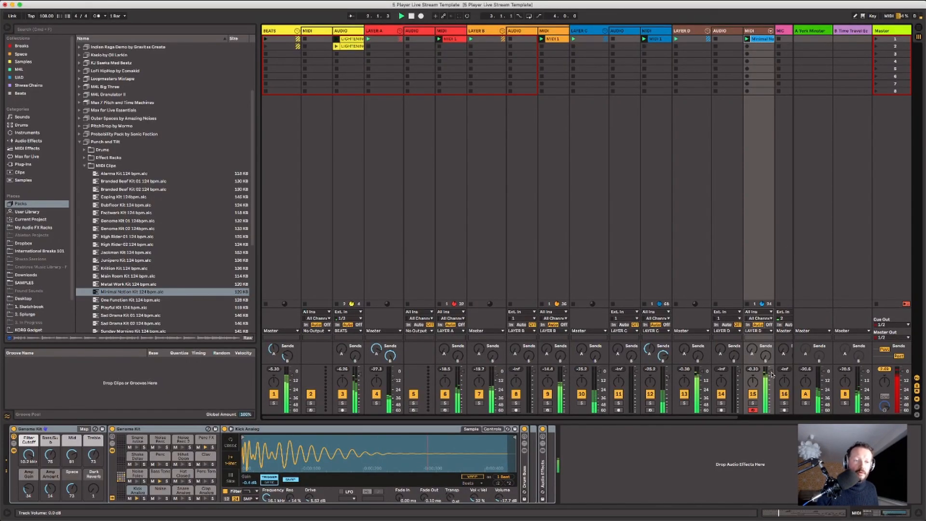
Open the notes of LAYER D's Minimal Notion clip and enlarge the note editor to show more drum lanes
double_click(762, 39)
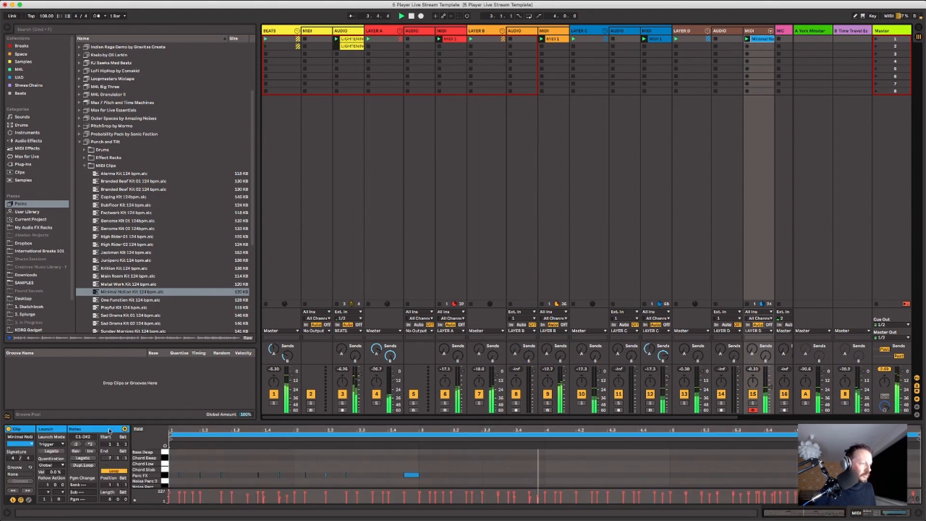
click(563, 109)
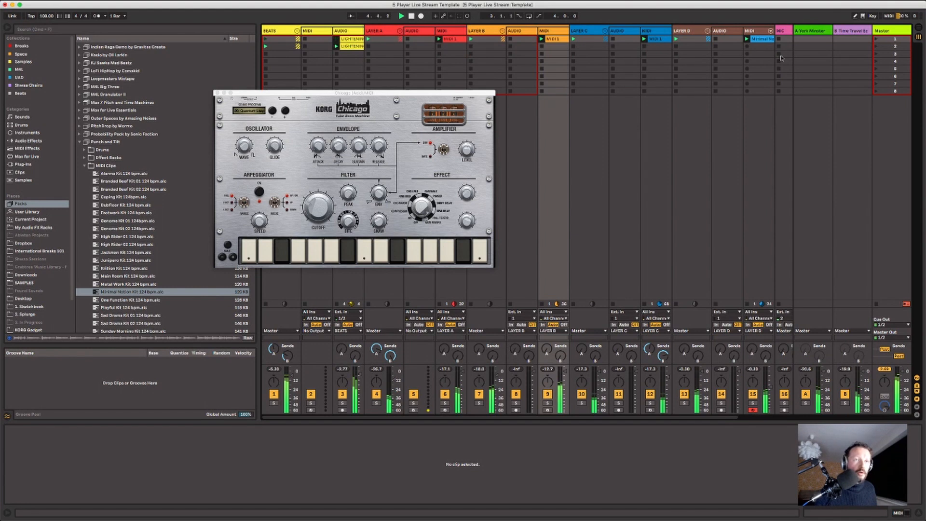
click(759, 40)
click(703, 70)
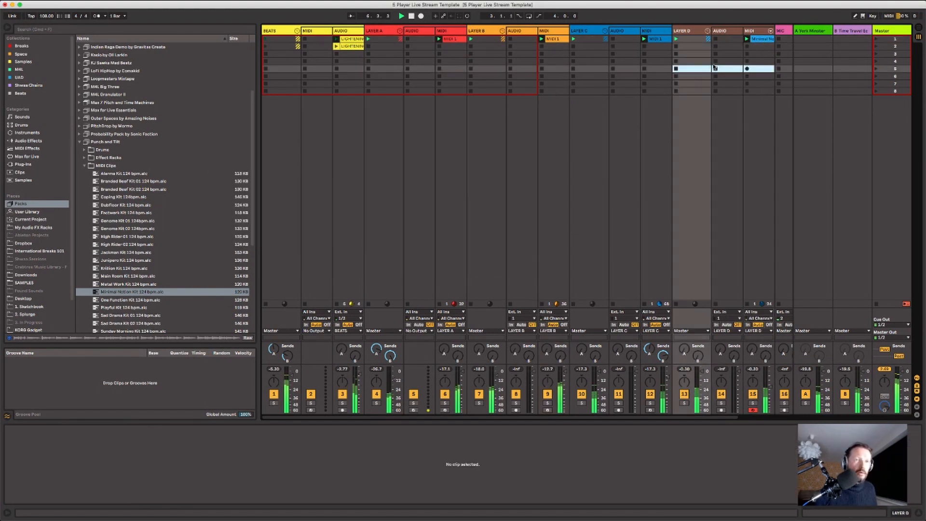
click(760, 41)
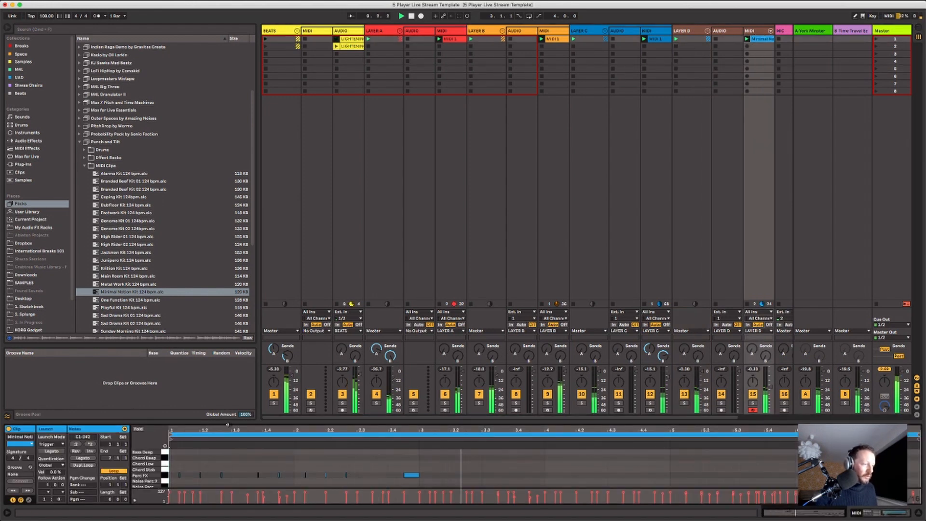
drag(228, 424, 225, 373)
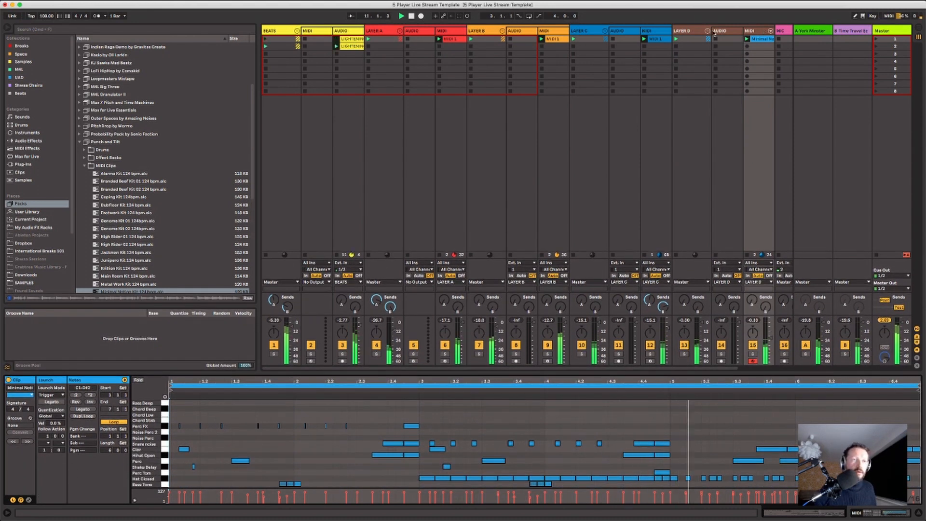
Set the Treble macro to 103 and Dark Reverb to 45 on the Genome Kit in LAYER D's MIDI track
click(681, 31)
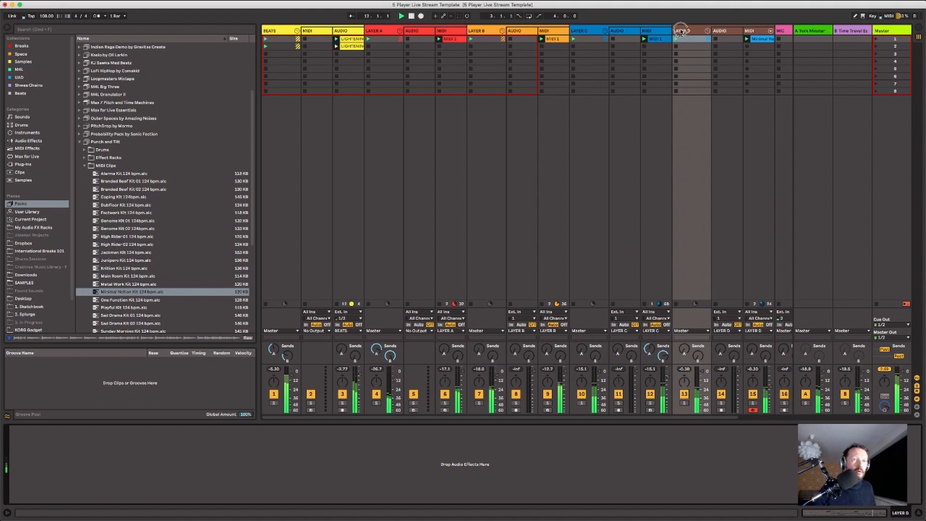
click(751, 33)
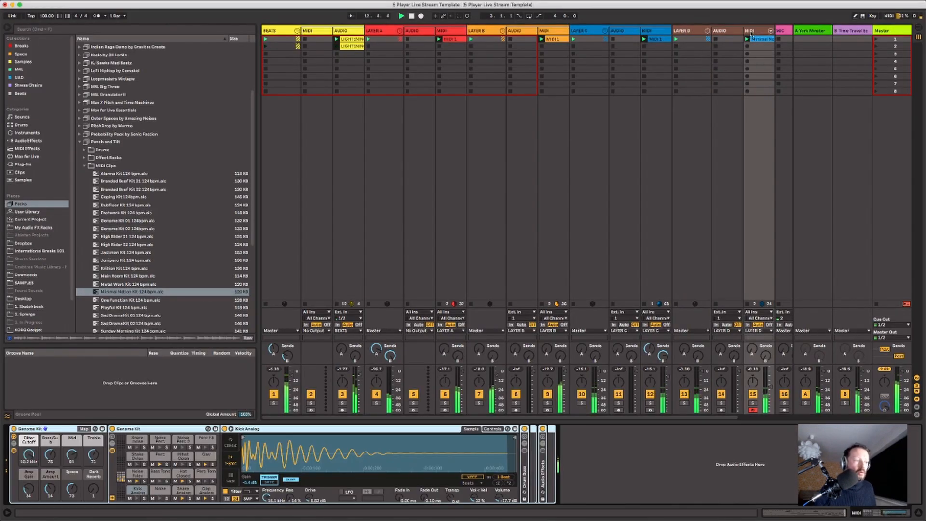
click(72, 458)
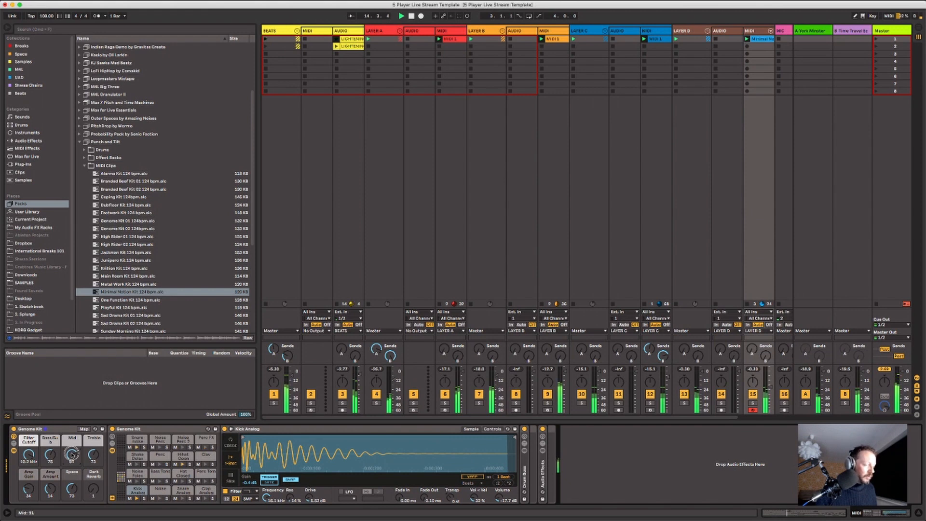
scroll(72, 455, down, 4)
scroll(93, 489, up, 10)
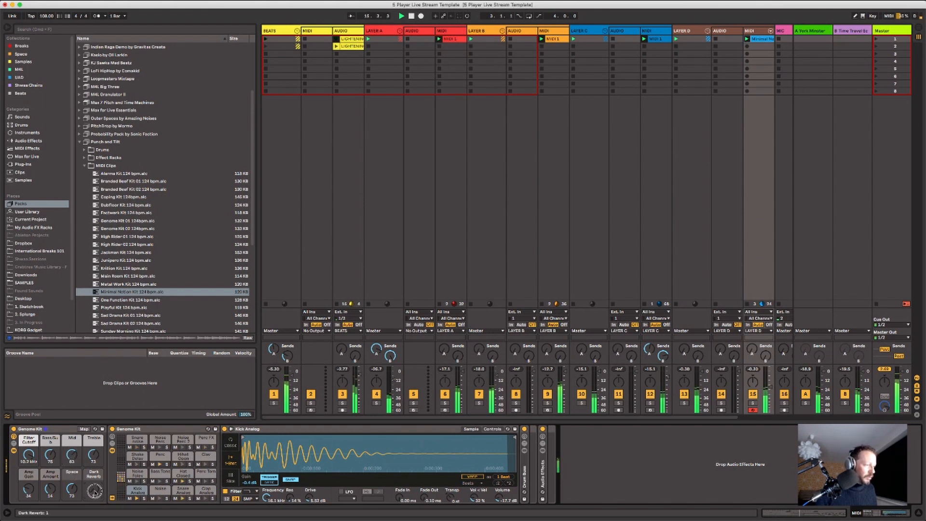
scroll(93, 454, up, 7)
scroll(93, 455, up, 1)
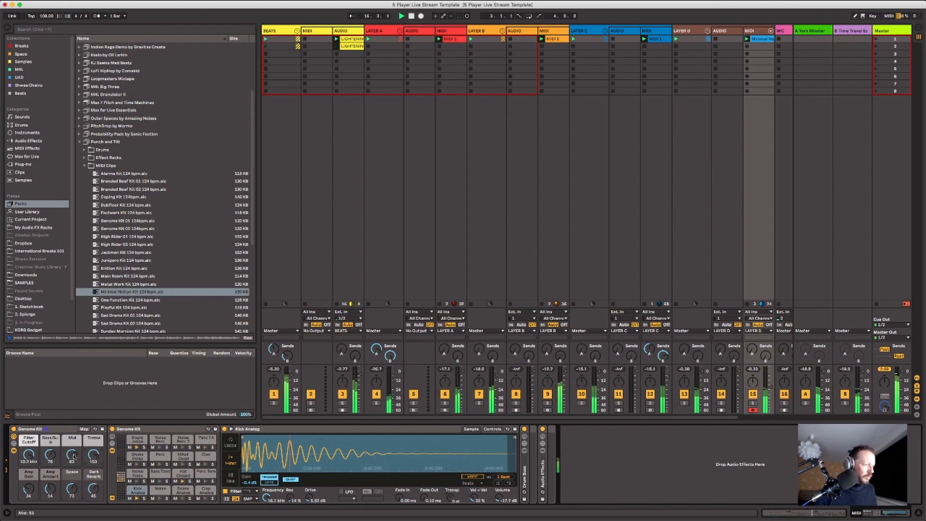
Lower the Genome Kit's Mid to 68, raise Bass/Sub to 84 and sweep its Filter Cutoff
scroll(72, 455, down, 7)
scroll(28, 454, down, 8)
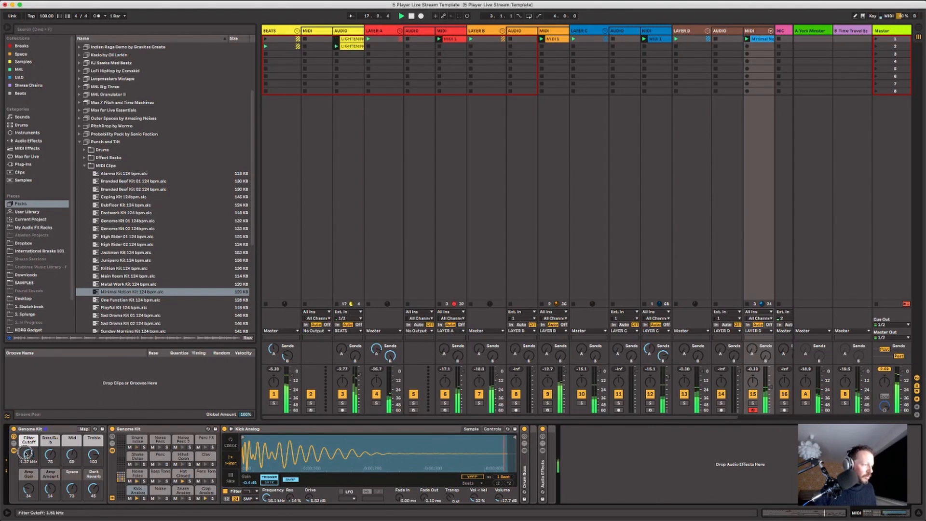
scroll(26, 453, up, 1)
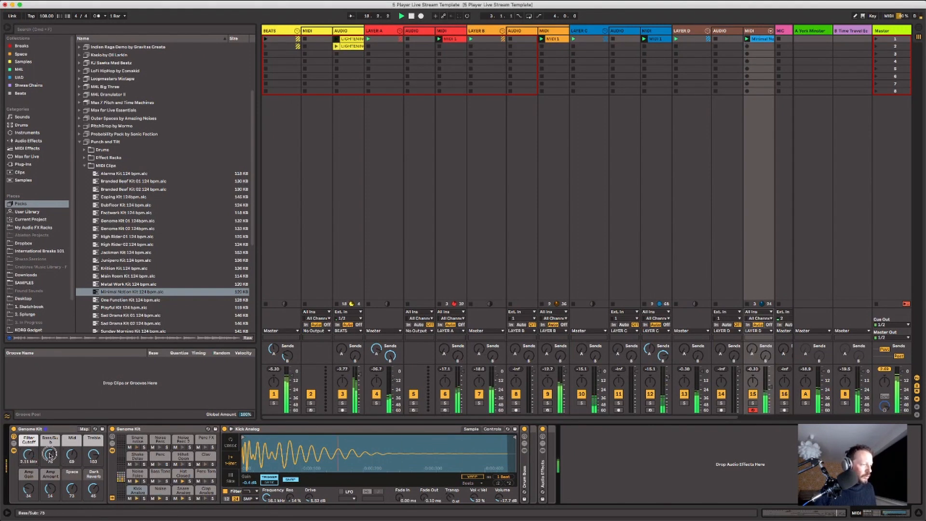
scroll(50, 453, up, 10)
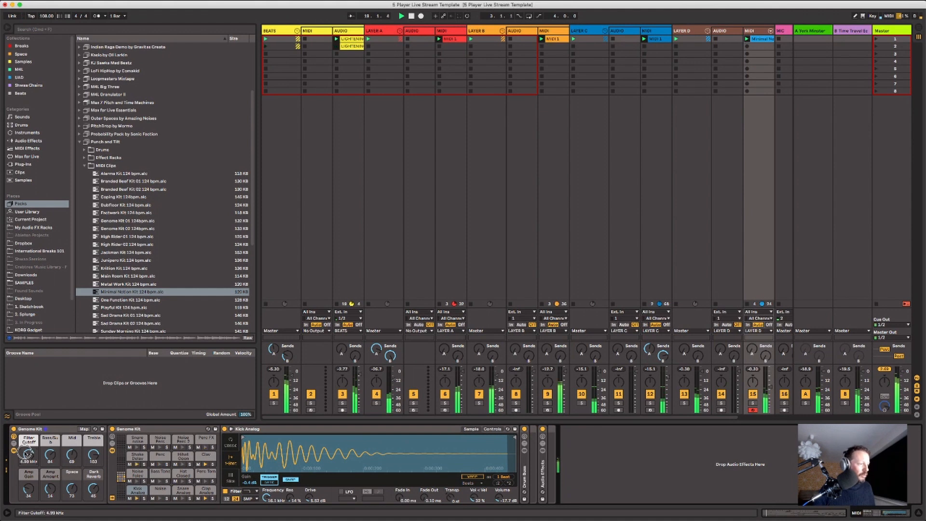
drag(26, 453, 27, 458)
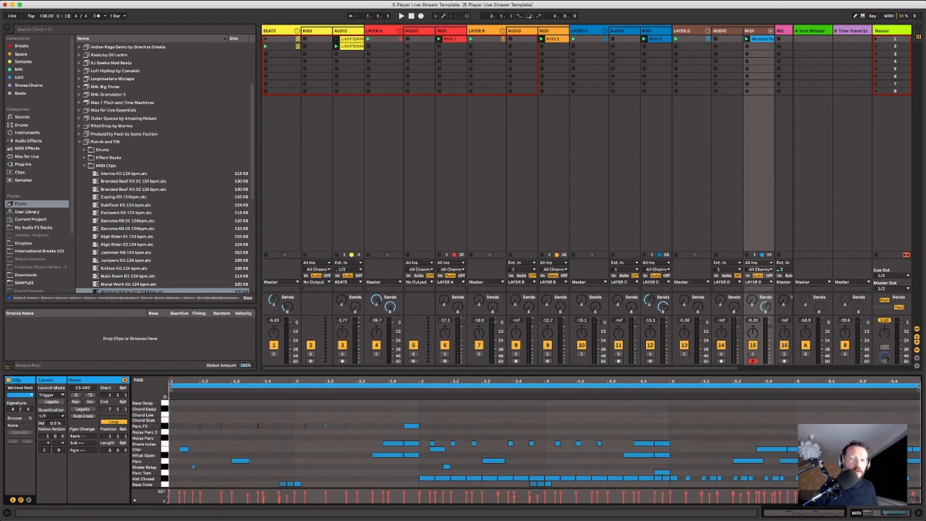
Stop all clips, bring in the LAYER A, LAYER C and LAYER D MIDI clips one by one, and stop LAYER D's clip
click(876, 256)
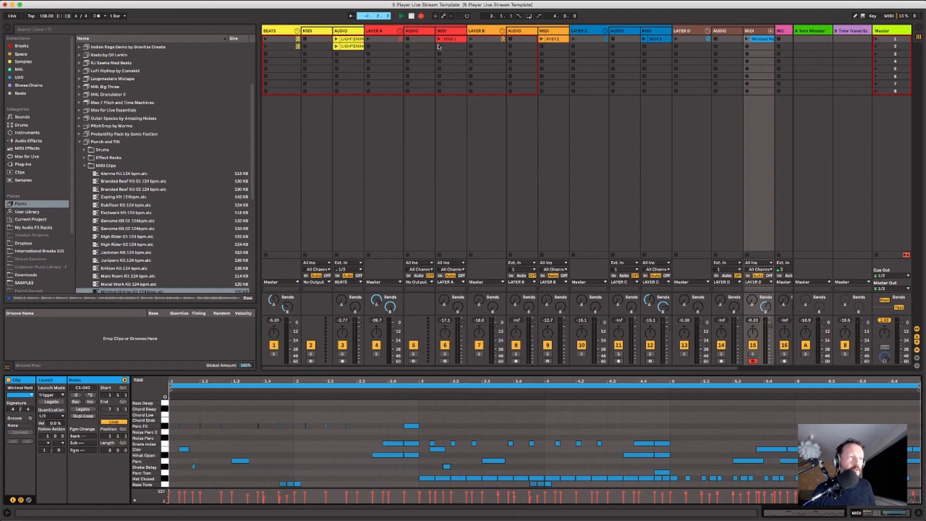
click(438, 39)
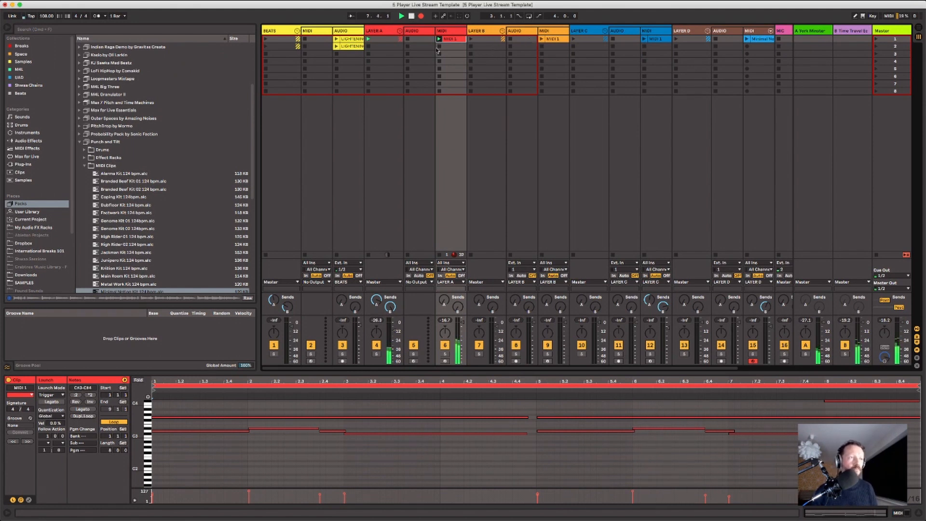
click(644, 40)
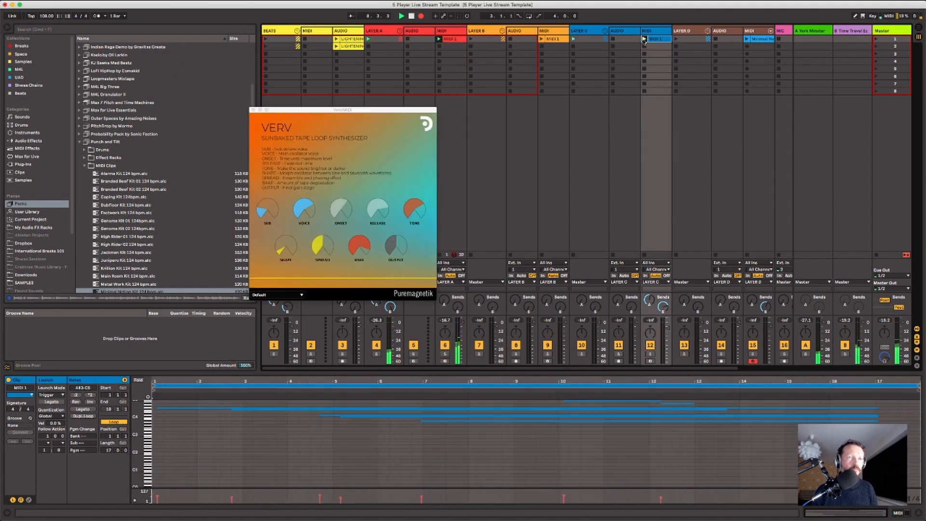
click(747, 39)
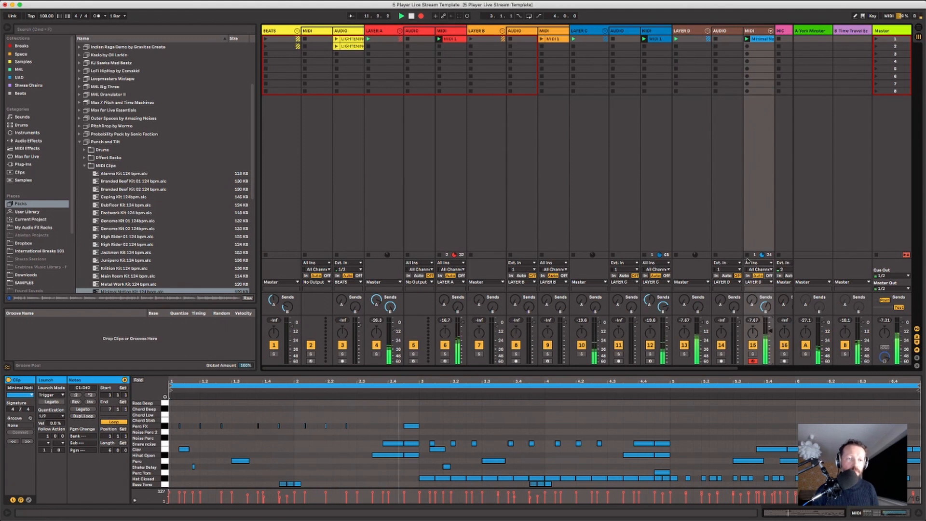
click(747, 255)
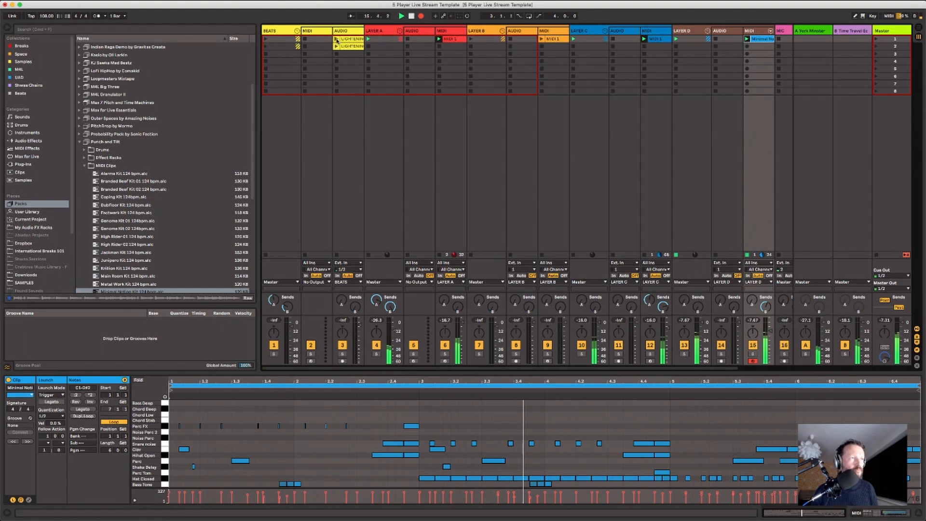
Launch the first LIGHTENING clip on the BEATS AUDIO track and raise its York Minster Cathedral and Time Travel Echo sends
click(336, 39)
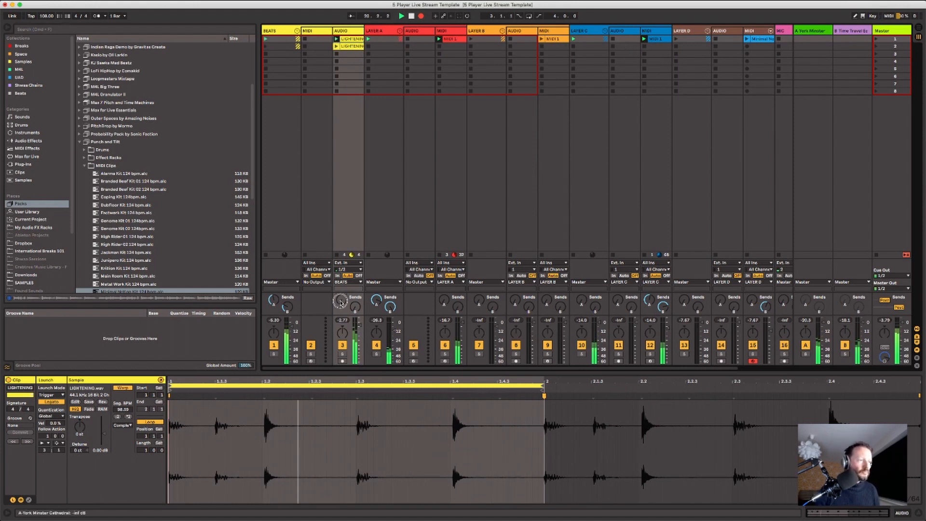
drag(340, 304, 341, 302)
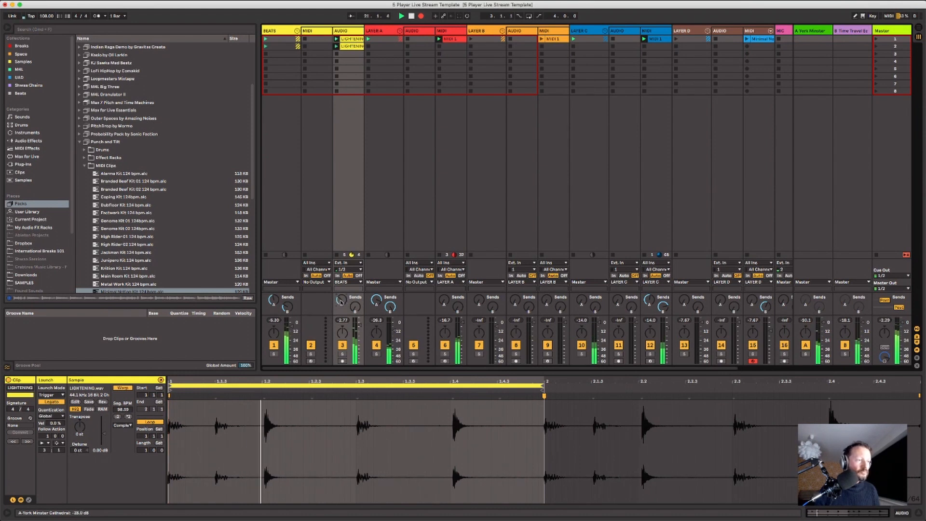
drag(355, 308, 356, 308)
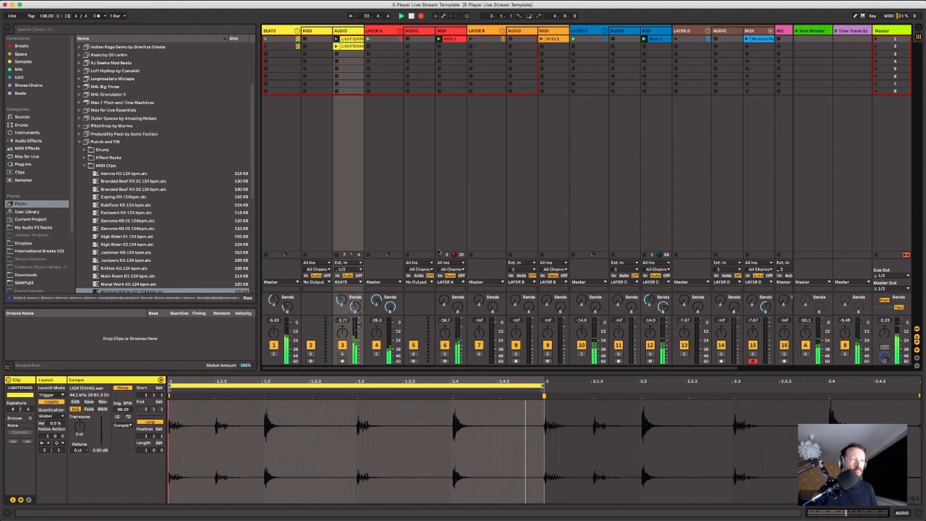
Launch LAYER B's MIDI clip and sweep the Chicago synth's VCF Cutoff to about 2.50
click(540, 40)
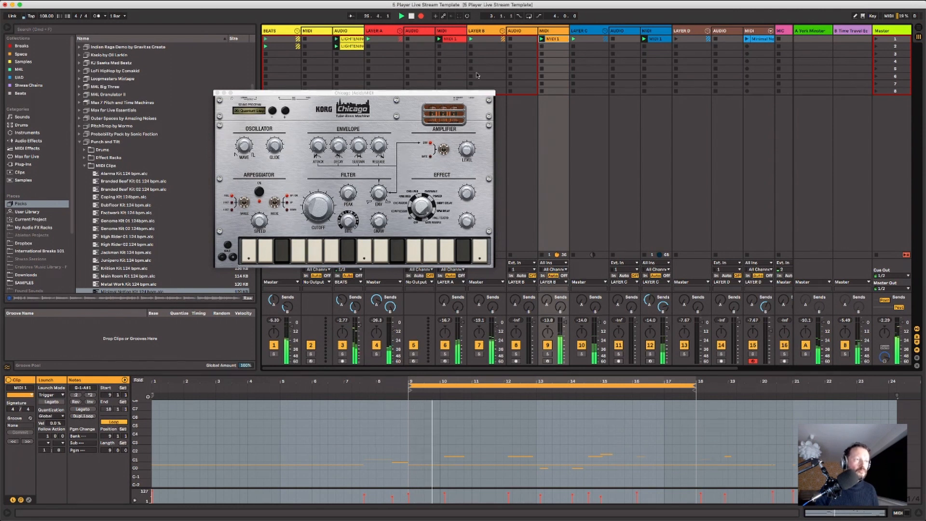
click(316, 204)
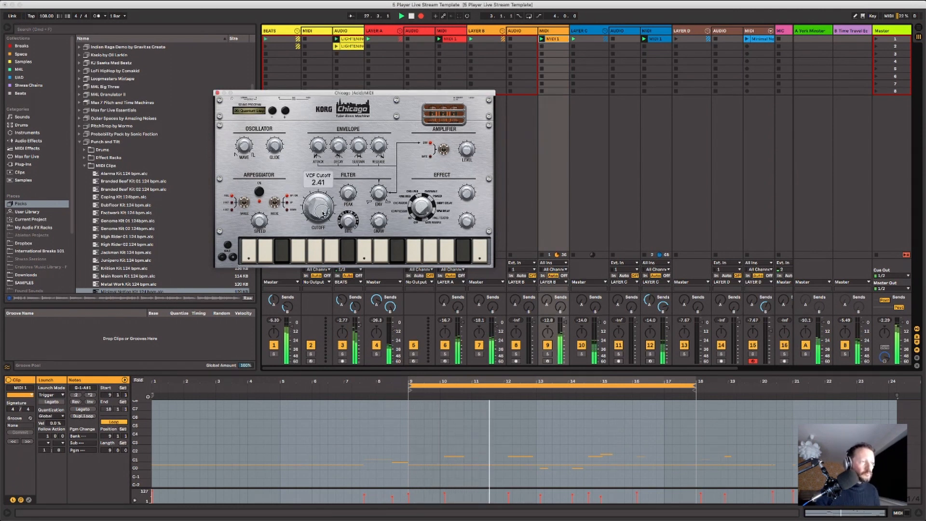
drag(322, 209, 319, 210)
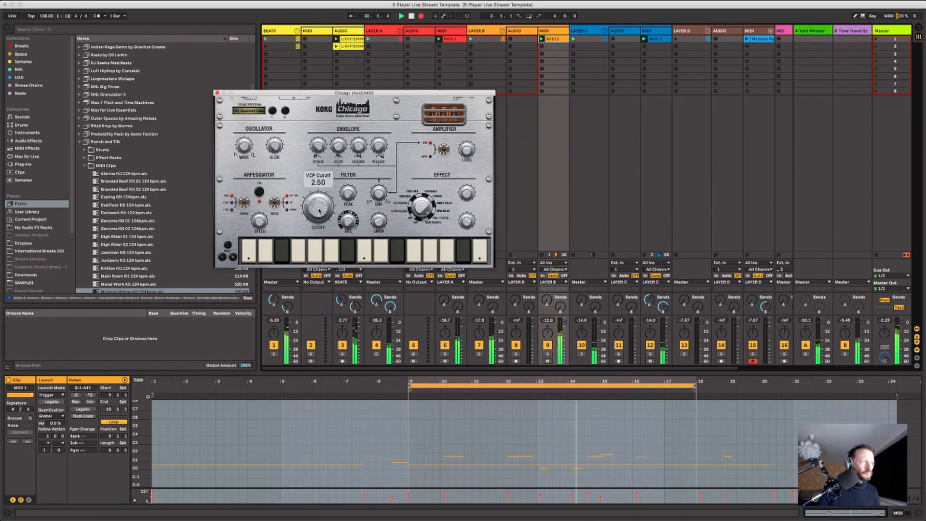
Push the BEATS AUDIO track's Time Travel Echo send to about -1.0 dB and pull it back down
click(356, 307)
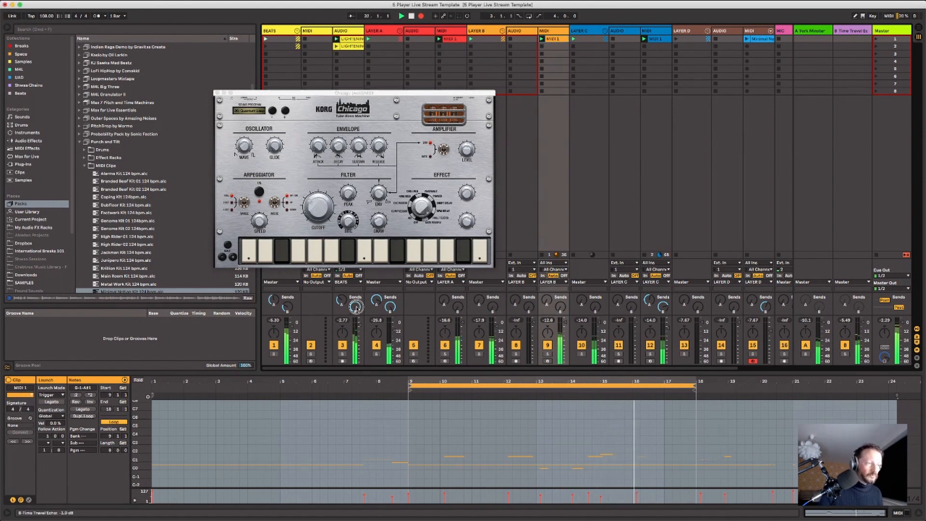
drag(356, 307, 356, 306)
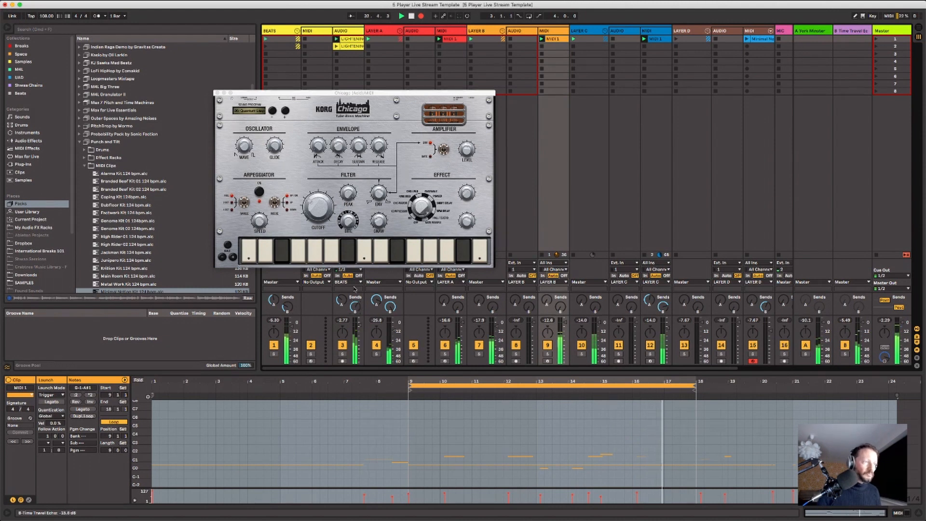
Sweep the Chicago synth's VCF Cutoff on LAYER B, bringing it to about 4.05
click(310, 211)
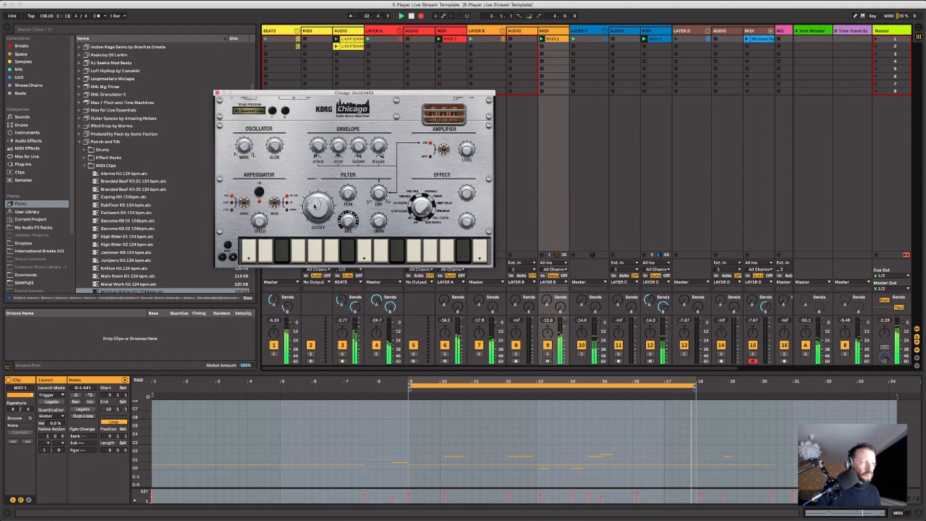
mouse_move(314, 207)
mouse_down()
mouse_move(317, 194)
mouse_move(312, 215)
mouse_up()
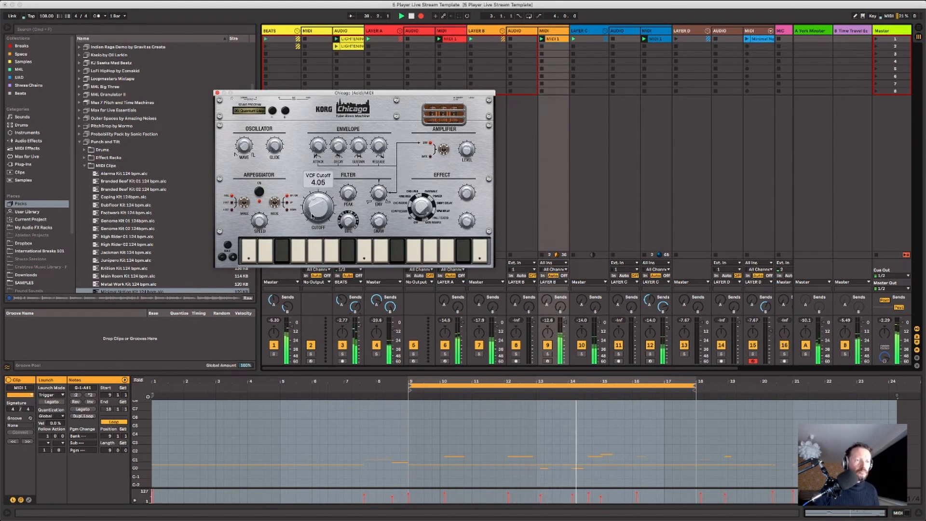
click(614, 256)
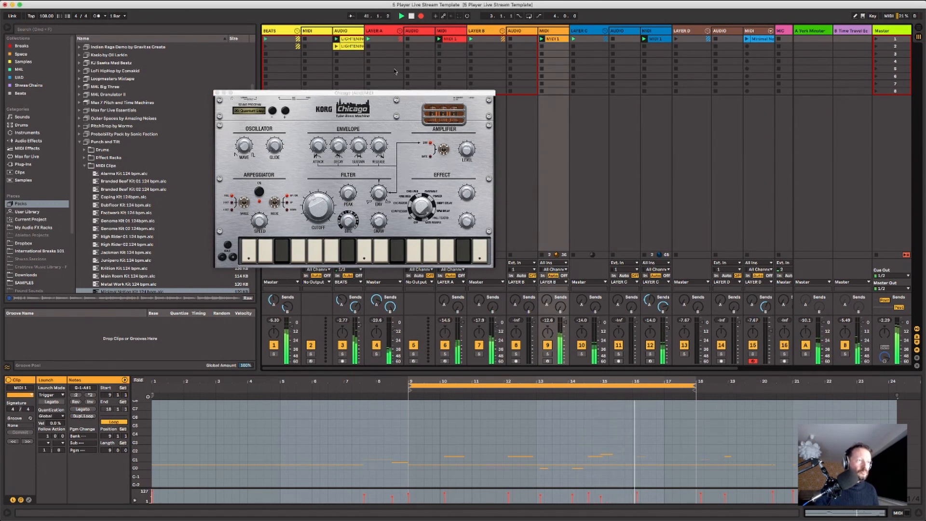
Move the Chicago synth's window upward, stop LAYER A's clips and sweep the VCF Cutoff to about 3.69
drag(395, 93, 386, 64)
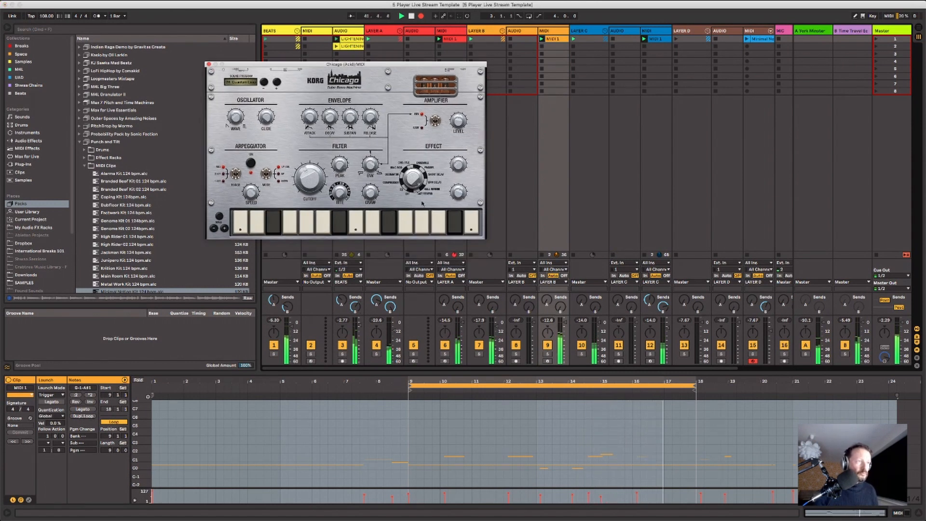
click(368, 260)
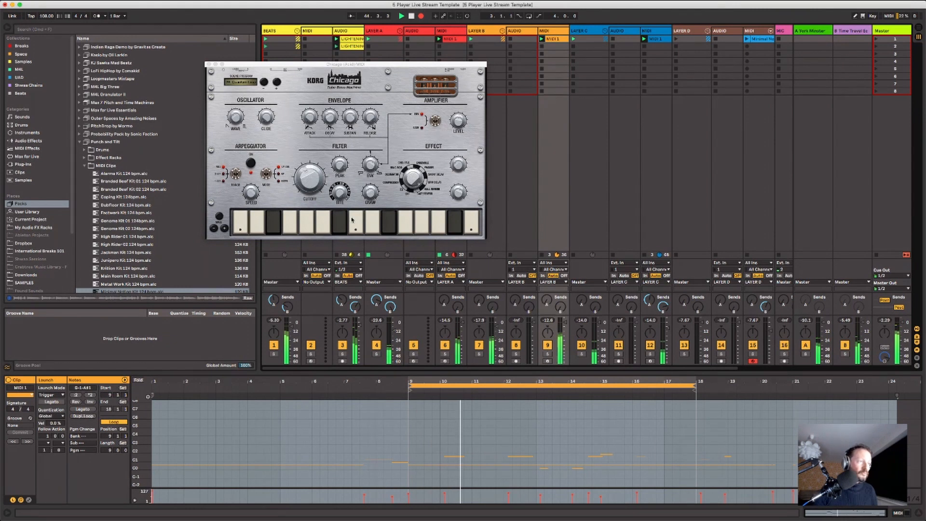
click(310, 176)
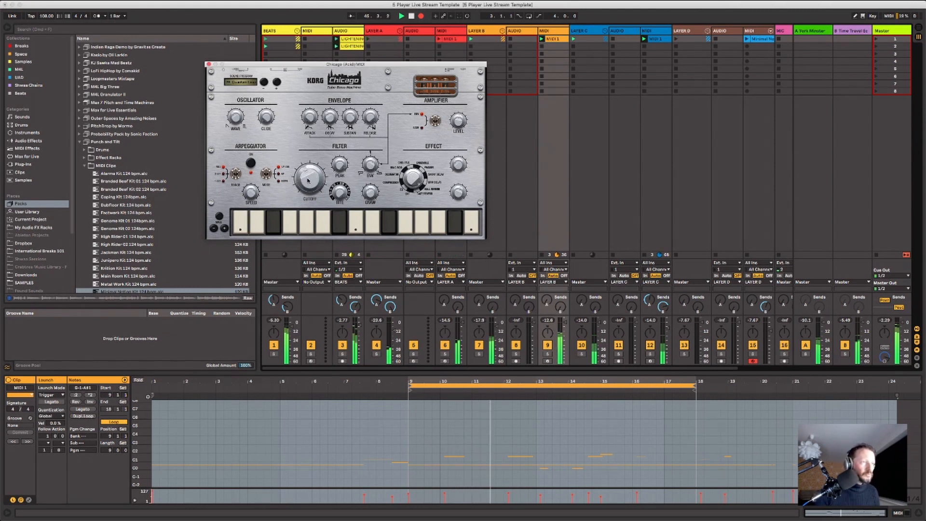
drag(309, 176, 305, 184)
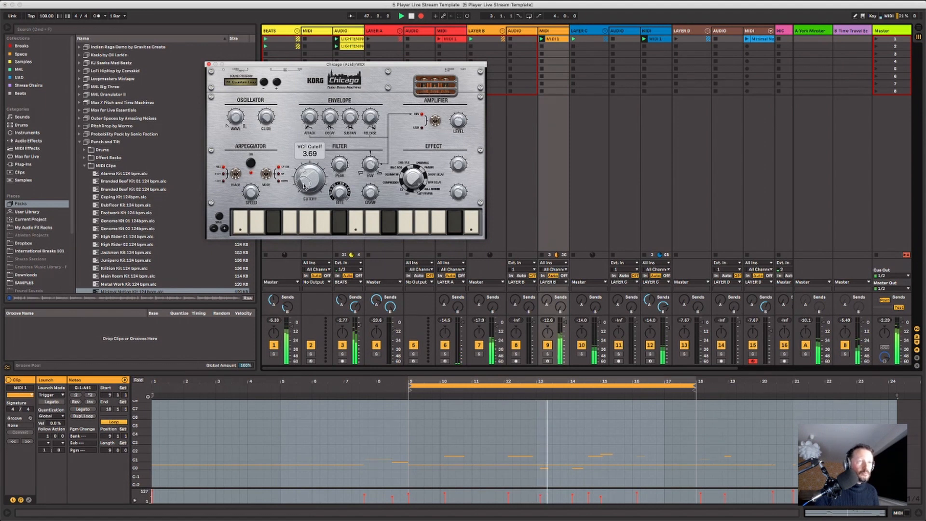
Launch the Minimal Notion Kit clip on LAYER D and push the BEATS AUDIO track's York Minster Cathedral send to 0.0 dB and back down
click(747, 39)
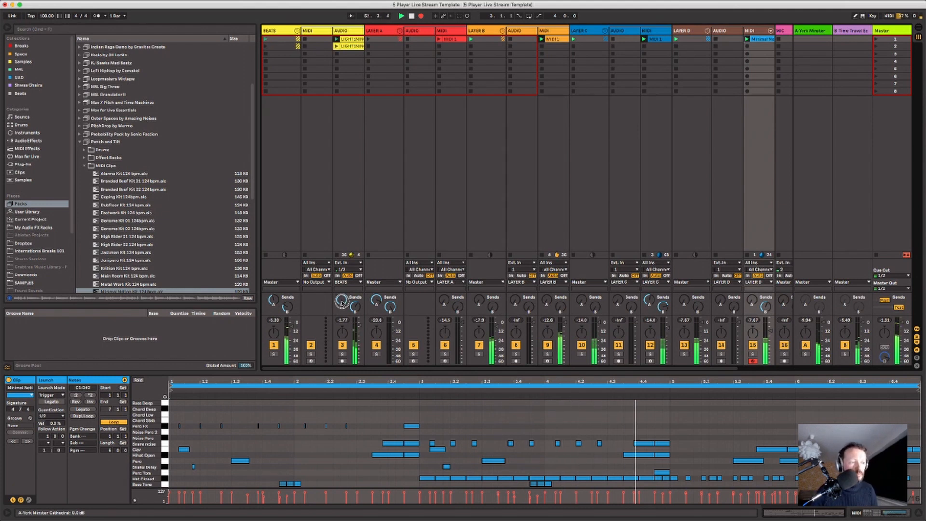
drag(341, 301, 342, 303)
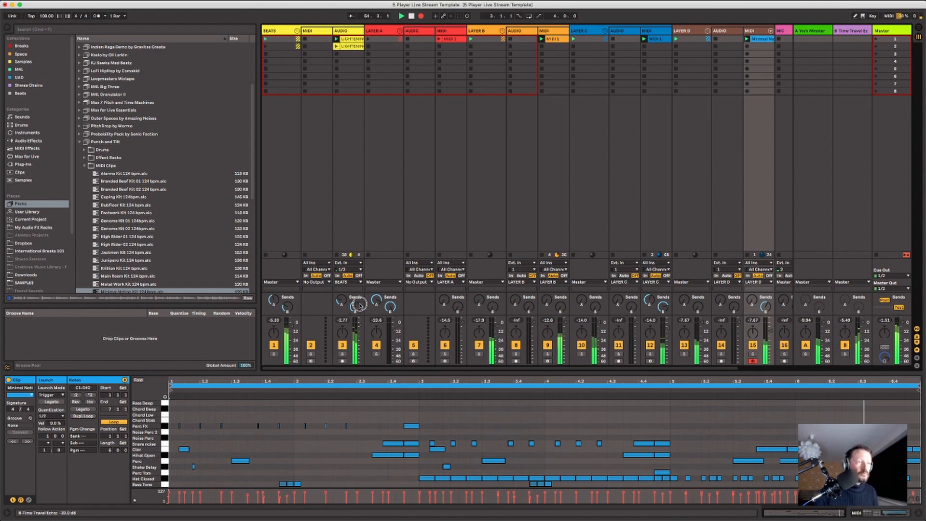
Bring back the Chicago synth from LAYER B's MIDI track and sweep its VCF Cutoff knob
click(492, 31)
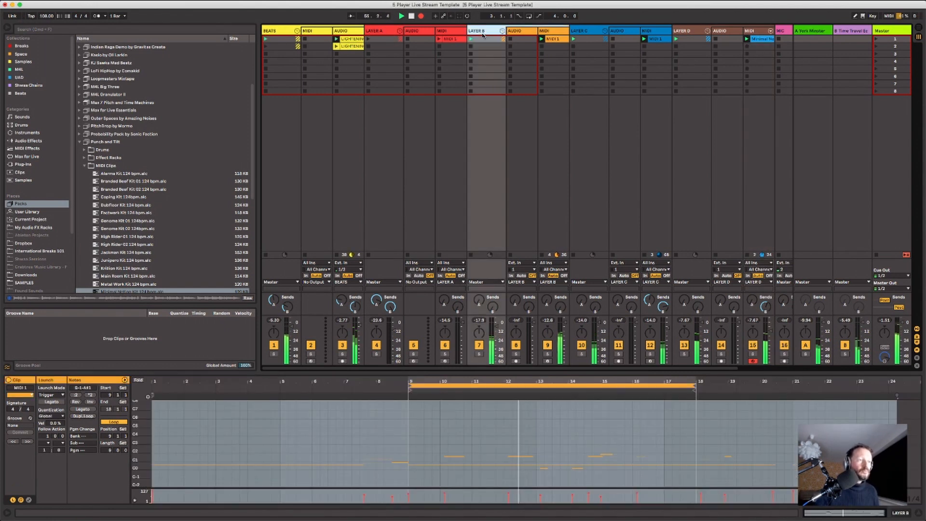
click(548, 38)
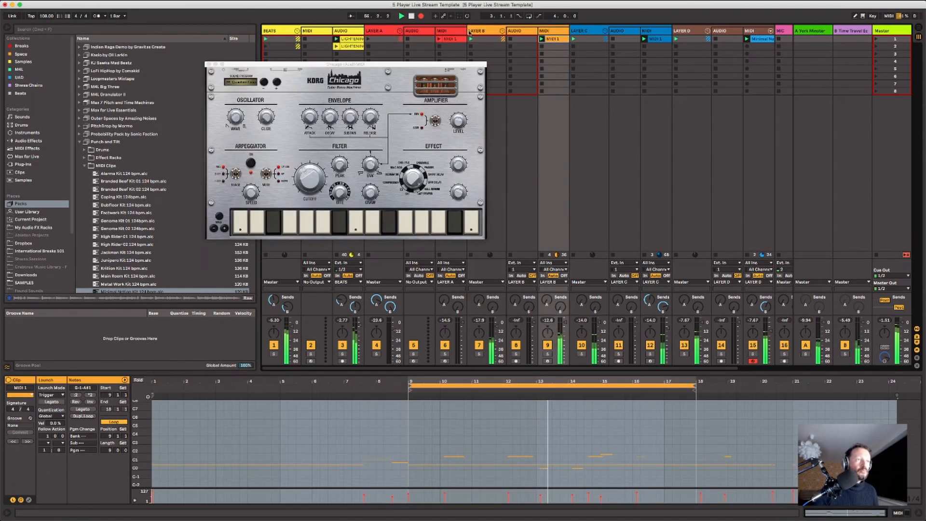
click(302, 188)
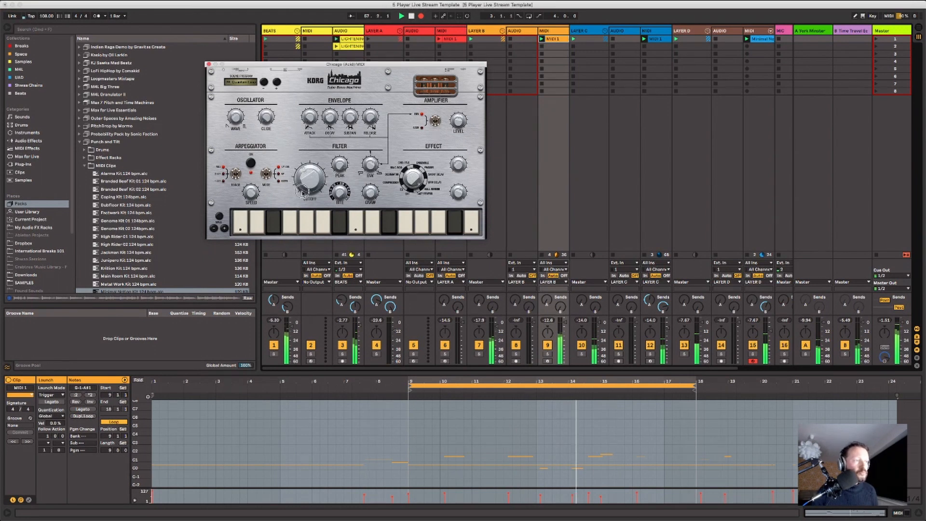
mouse_move(305, 189)
mouse_down()
mouse_move(299, 201)
mouse_move(306, 177)
mouse_up()
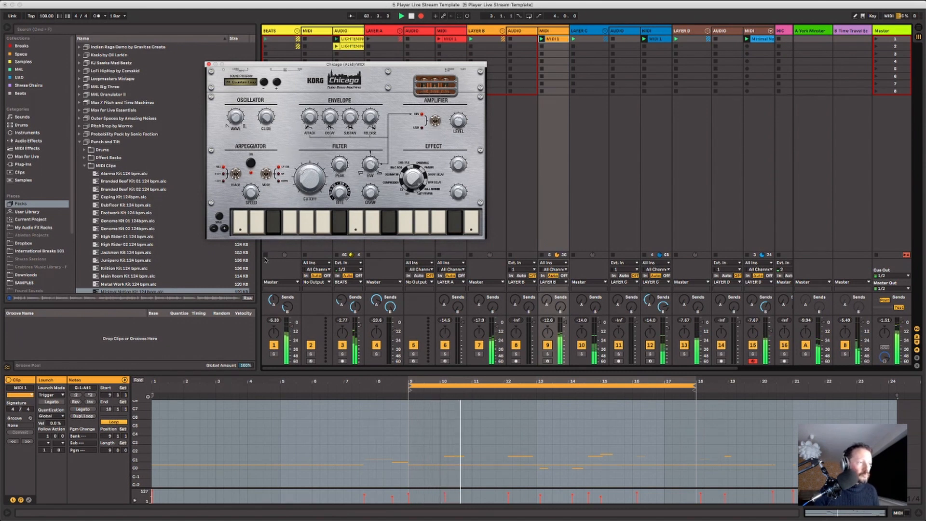
Stop the BEATS group's clips and keep riding the Chicago synth's VCF Cutoff up and down
click(267, 255)
click(320, 189)
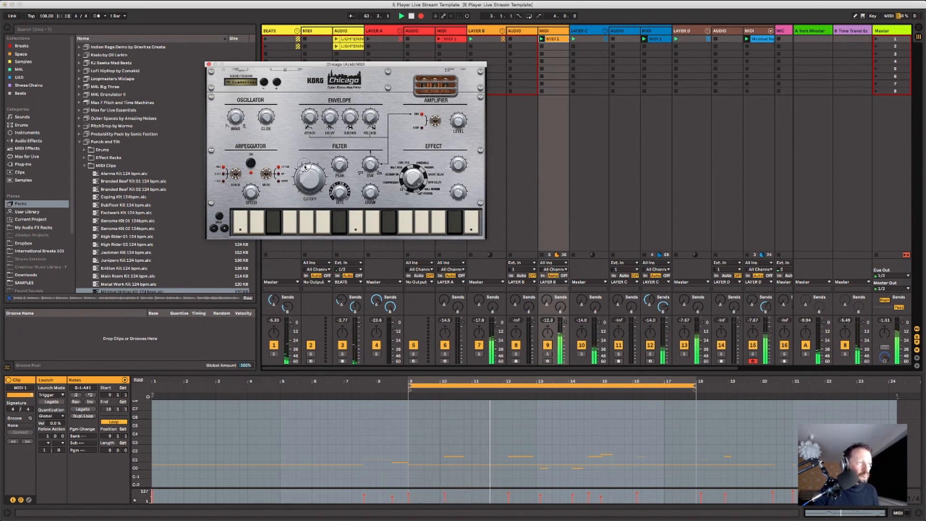
drag(307, 171, 308, 170)
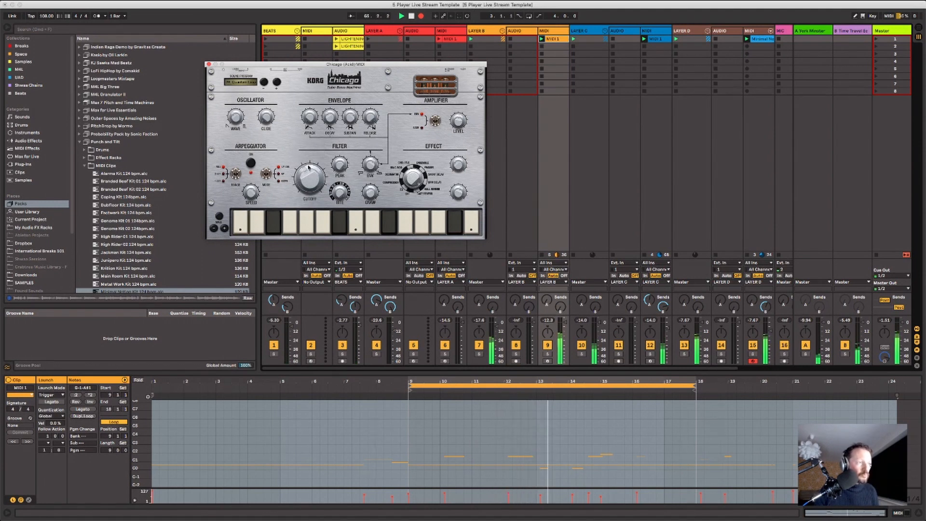
mouse_move(308, 167)
mouse_down()
mouse_move(298, 195)
mouse_move(305, 179)
mouse_up()
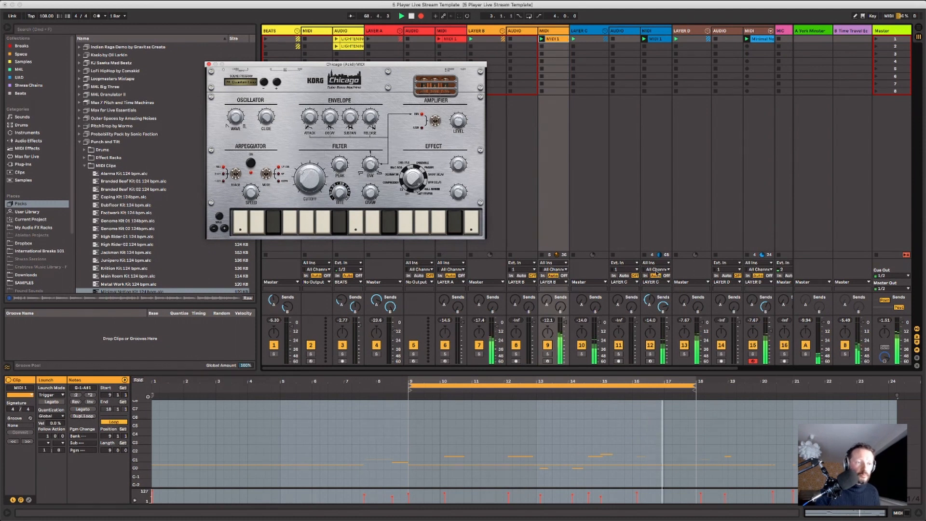
Push the York Minster Cathedral sends on the LAYER C group and on LAYER D's MIDI track
drag(583, 303, 584, 283)
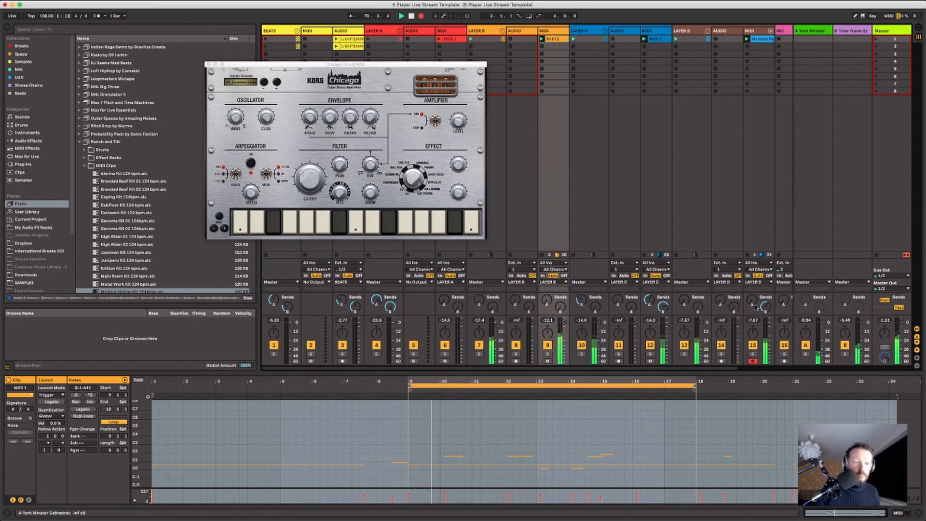
drag(752, 304, 752, 302)
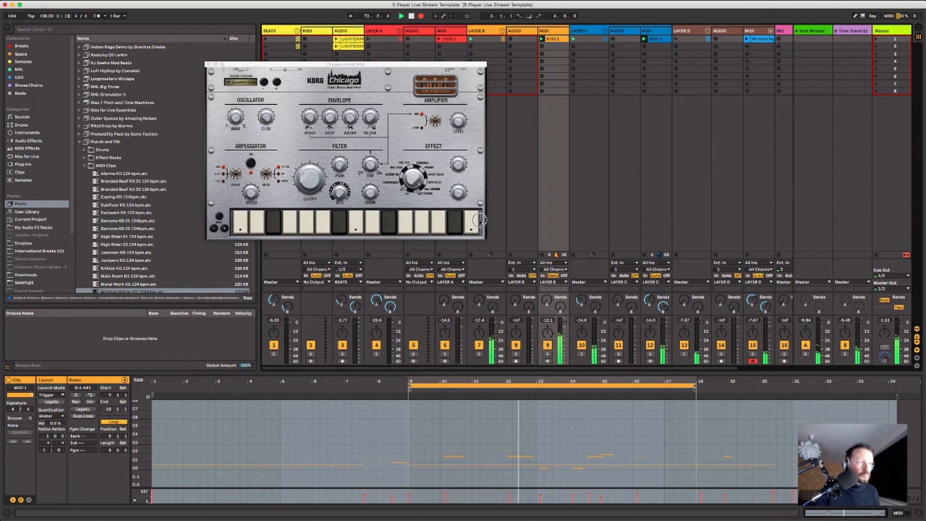
Close the Chicago synth's VCF Cutoff down to about 1.46 and end the jam by stopping all clips
click(308, 183)
drag(308, 183, 303, 199)
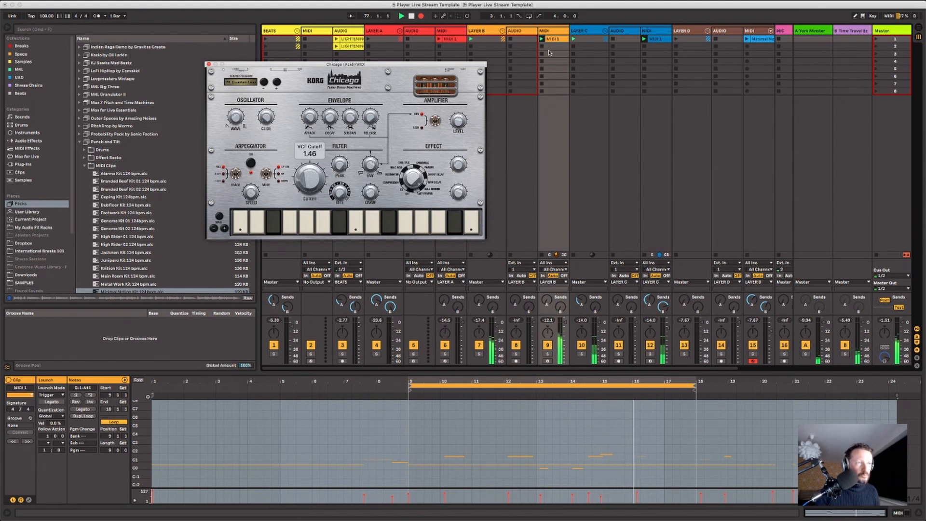
click(877, 256)
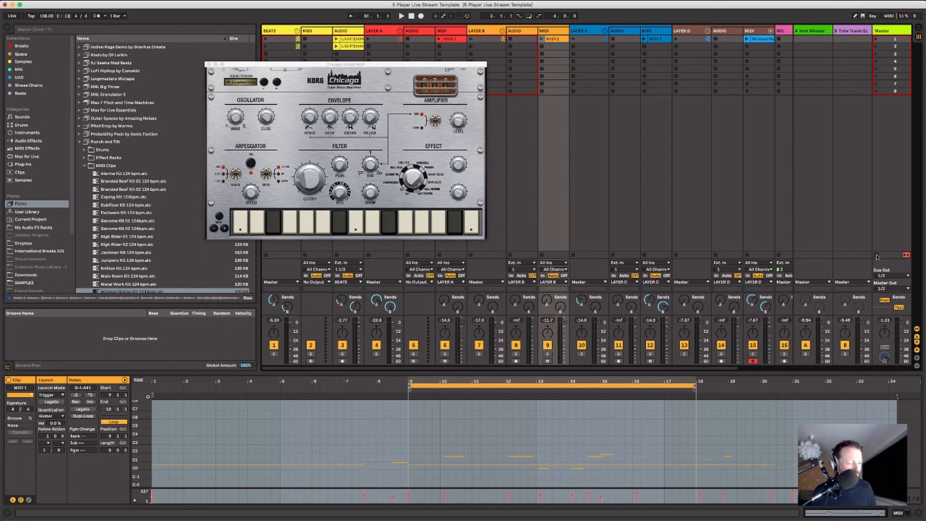
Show the recorded jam in the Arrangement View, close the Chicago window and return all tracks to arrangement playback
key(Tab)
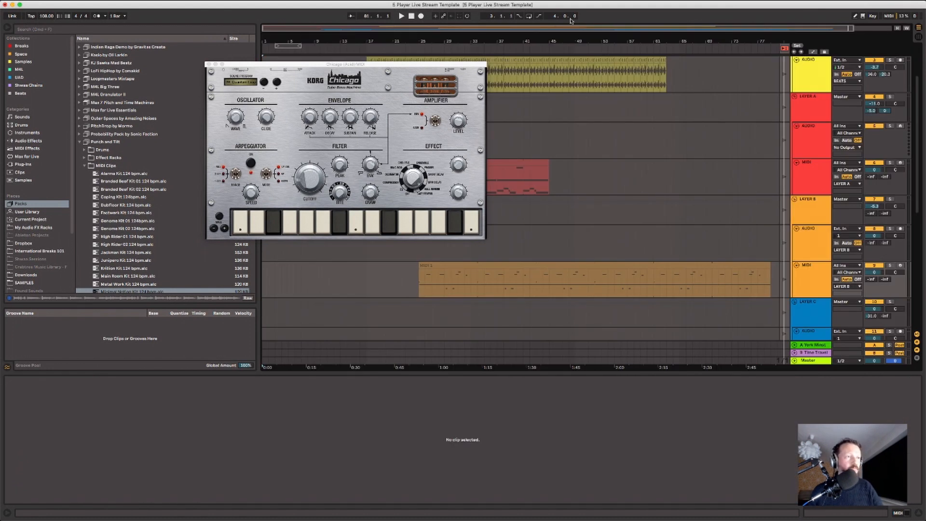
click(209, 64)
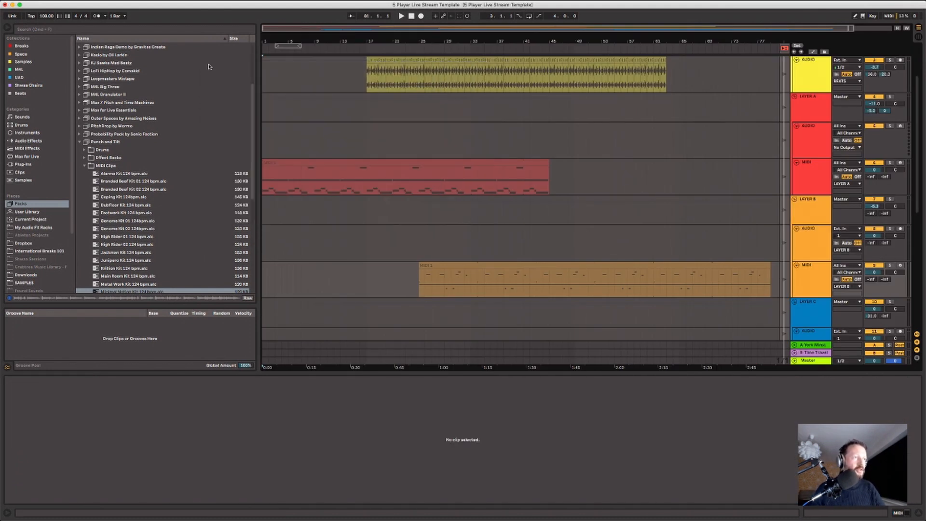
drag(445, 37, 436, 35)
click(787, 68)
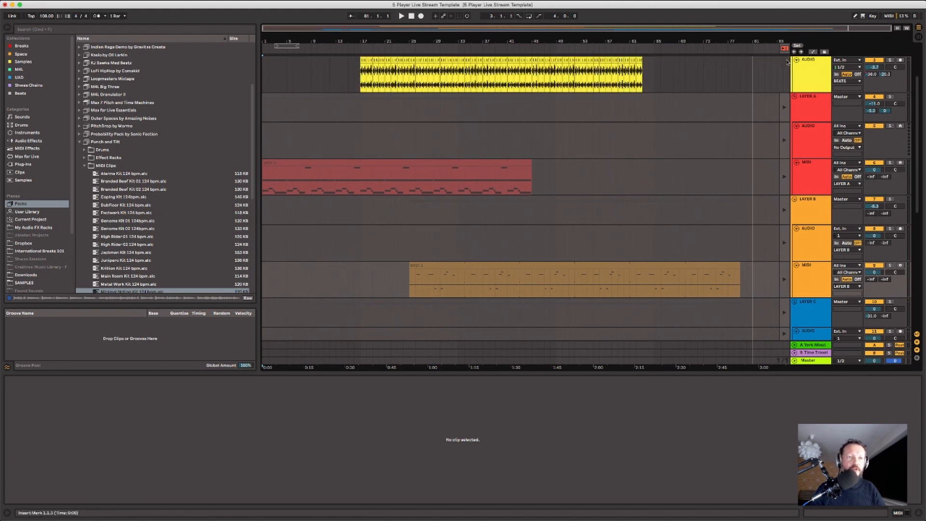
click(784, 48)
drag(749, 40, 750, 40)
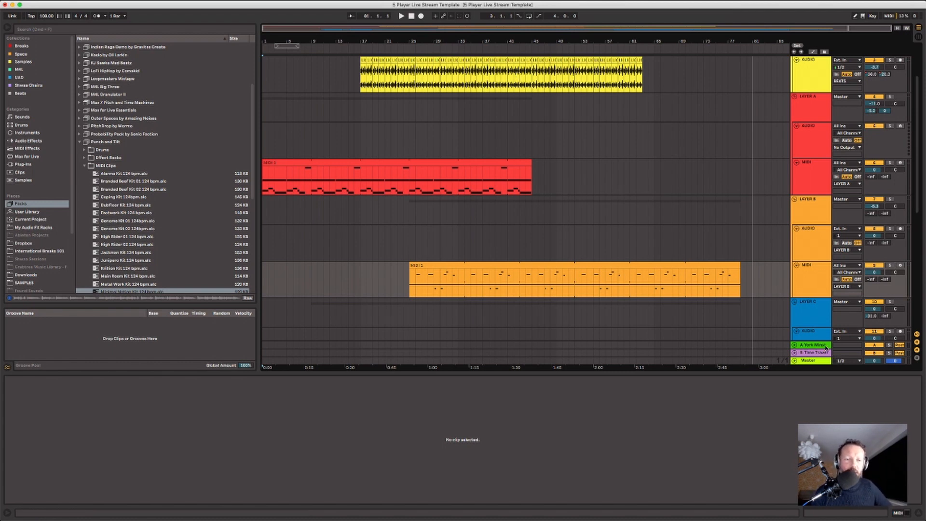
Place the insert marker at 23.1.1, hide the detail view and optimize the track heights to fit the arrangement
click(397, 143)
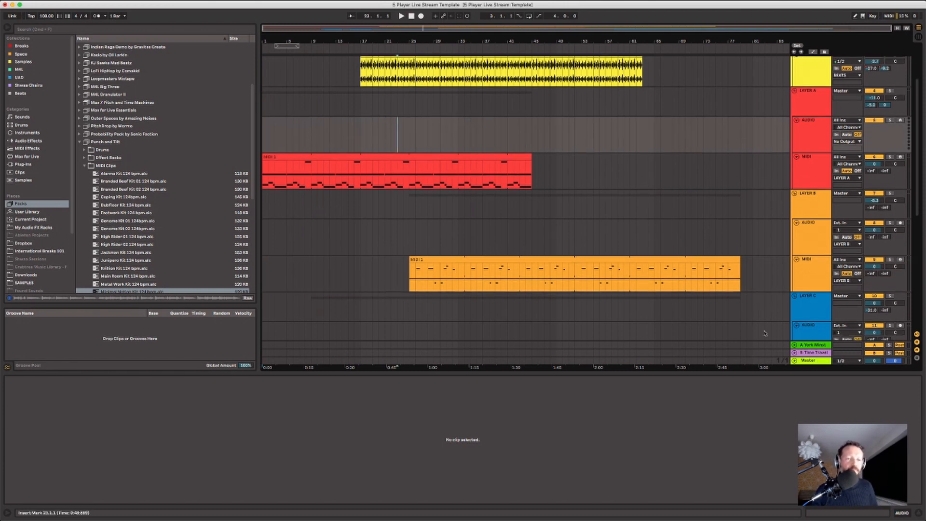
scroll(736, 350, down, 8)
key(super+alt+l)
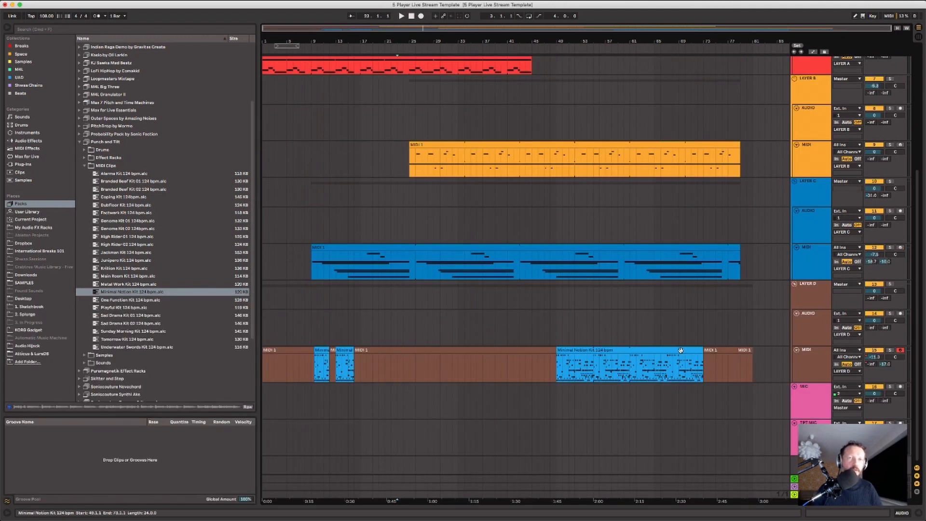
click(897, 28)
Play the arrangement briefly from the marker and examine the recorded automation across the tracks
key(space)
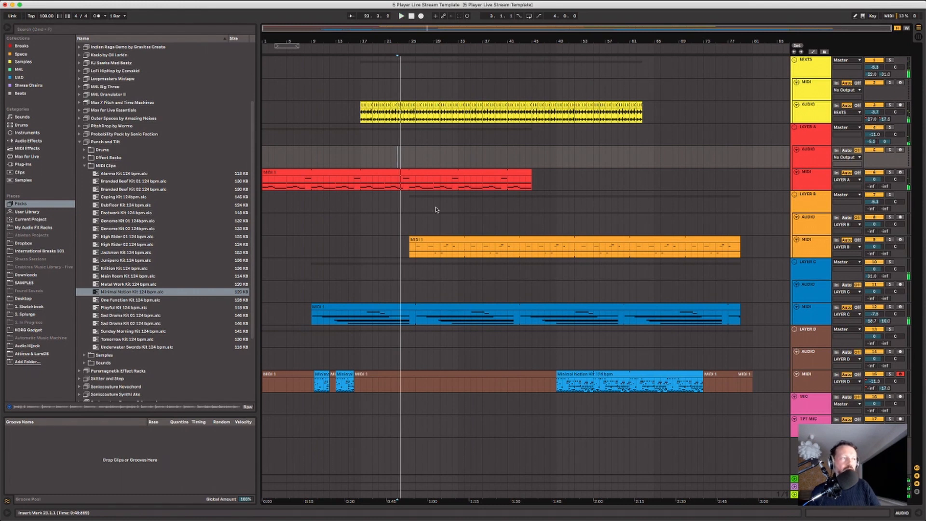
key(Tab)
key(Tab)
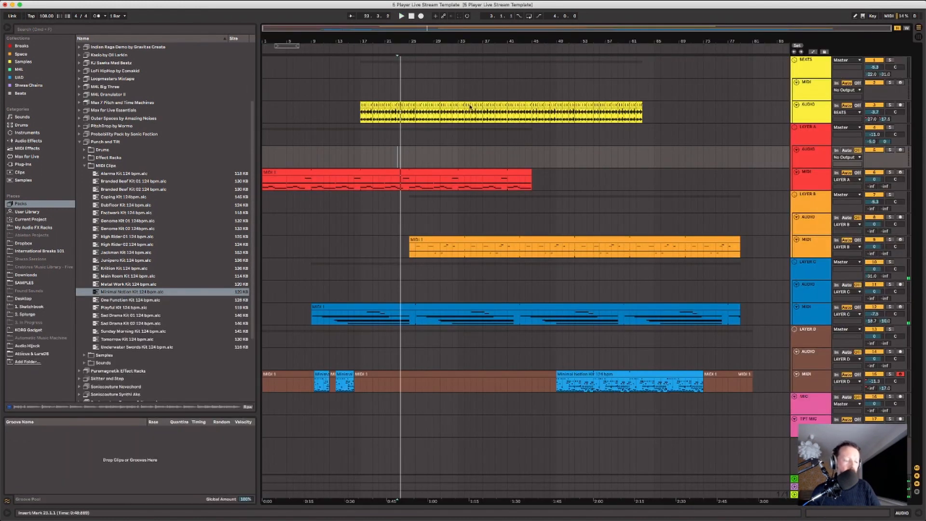
key(a)
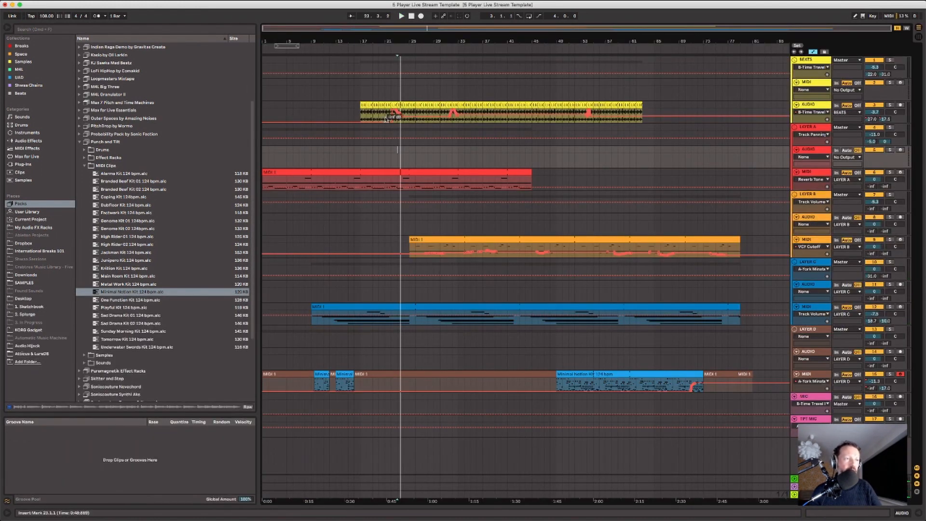
key(a)
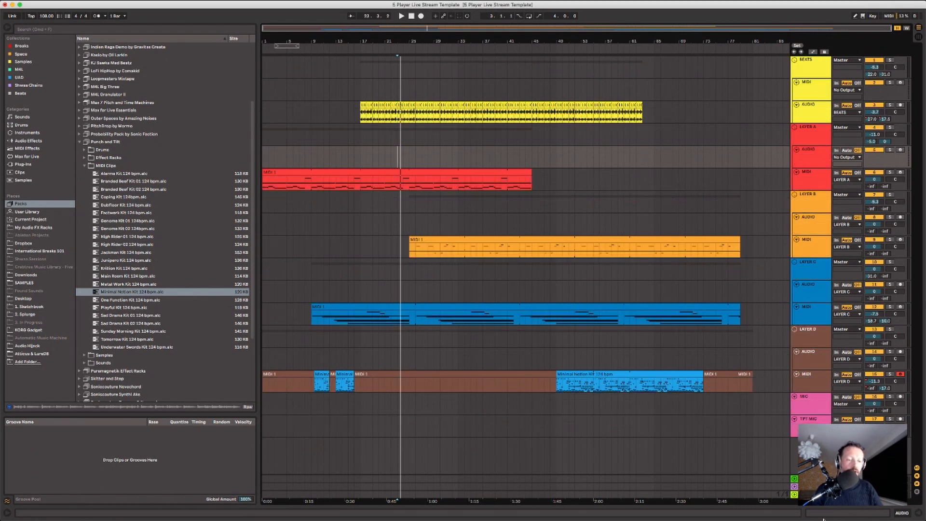
Show the Master track's device chain and turn on the Color device
click(814, 494)
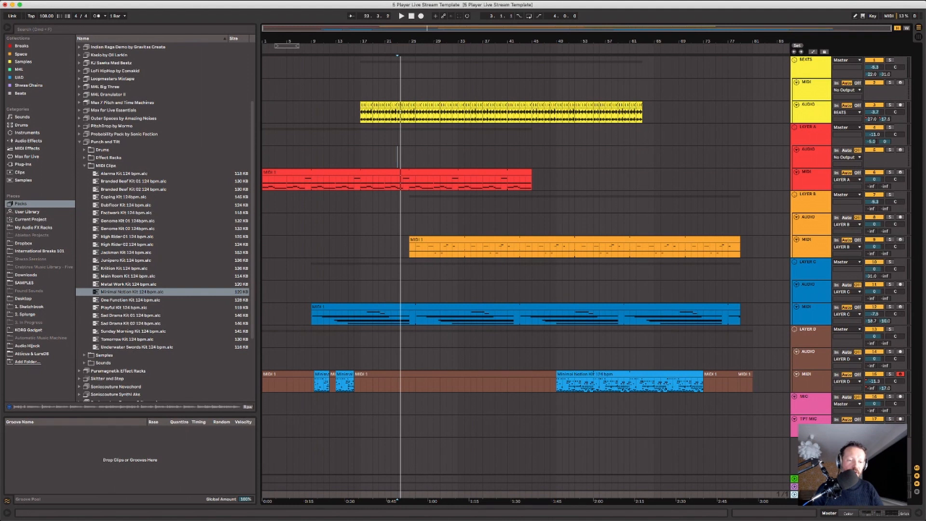
key(shift+Tab)
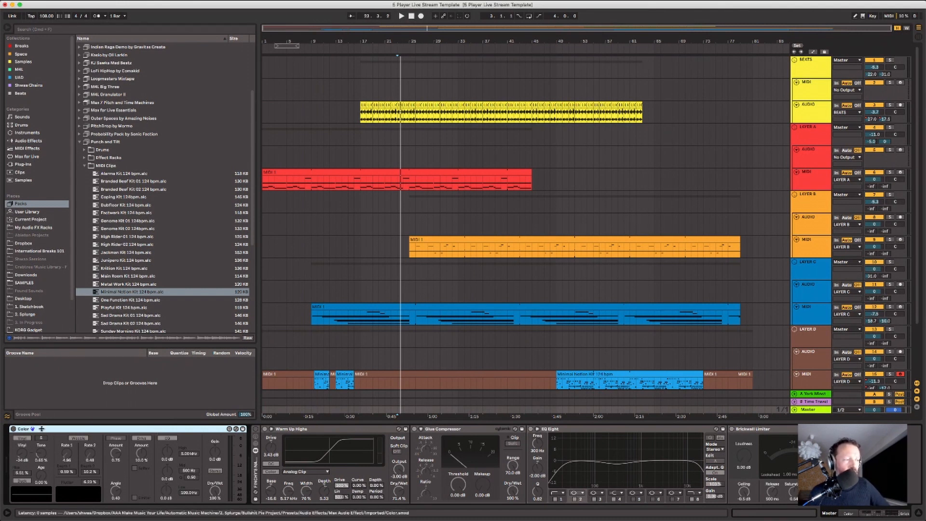
click(13, 429)
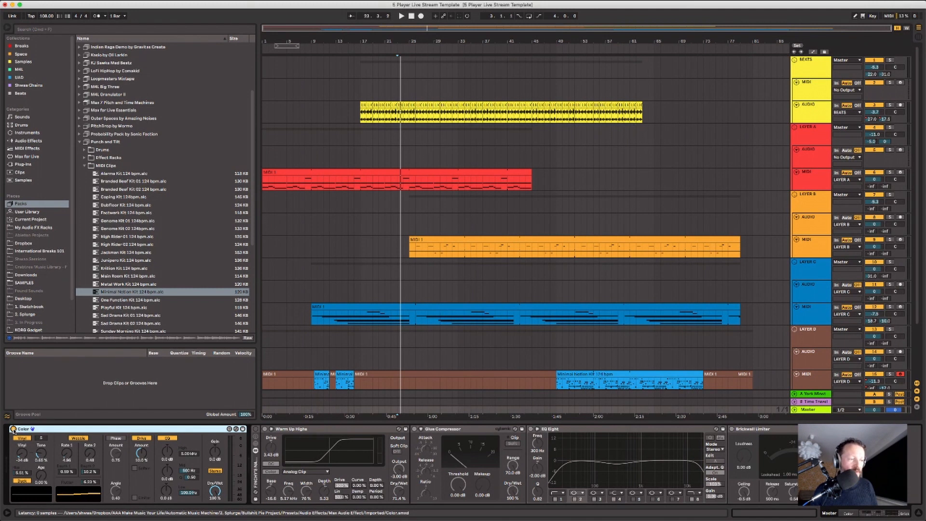
Play the arrangement and raise the Color device's Rate 1, with the depth below it at about 88.8 %
key(space)
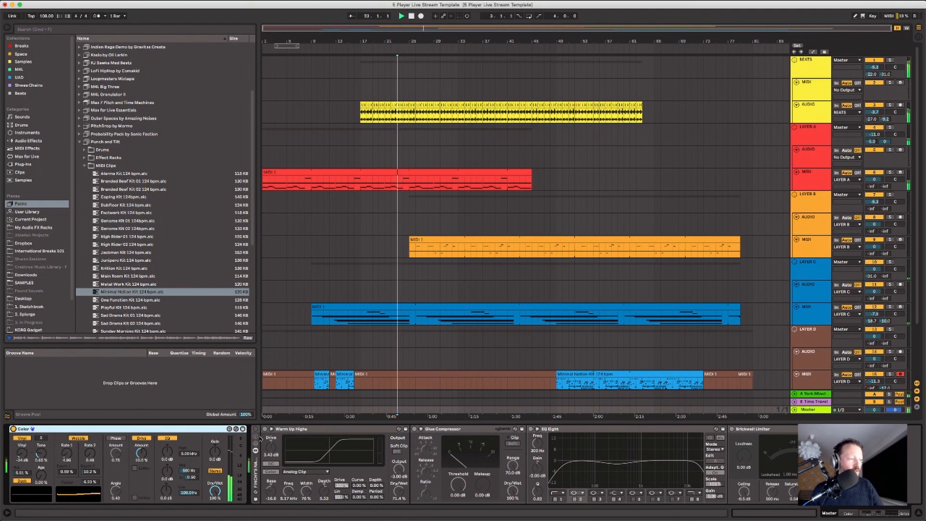
drag(67, 456, 82, 431)
drag(67, 471, 64, 434)
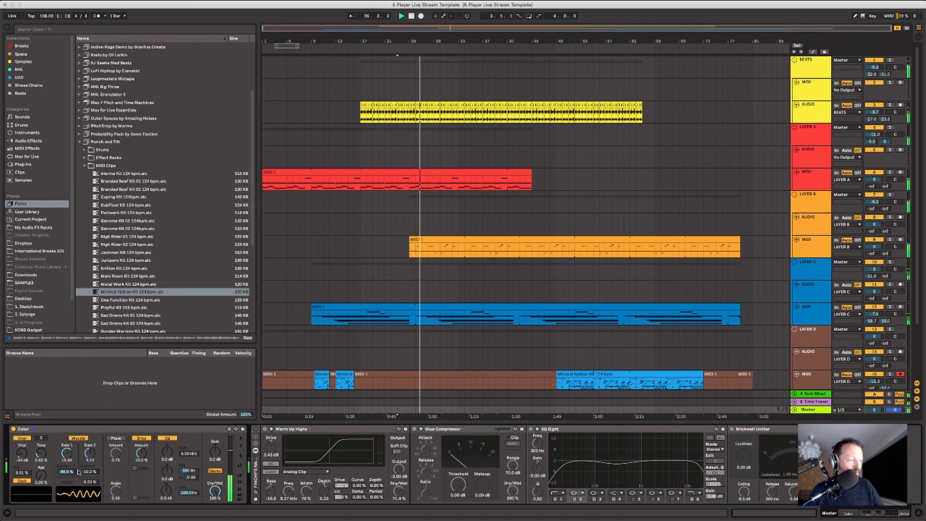
Lower the Color device's depth under Rate 1 to about 9.25 % and under Rate 2 to about 17.3 %, and stop playback
drag(89, 471, 62, 482)
drag(89, 453, 66, 511)
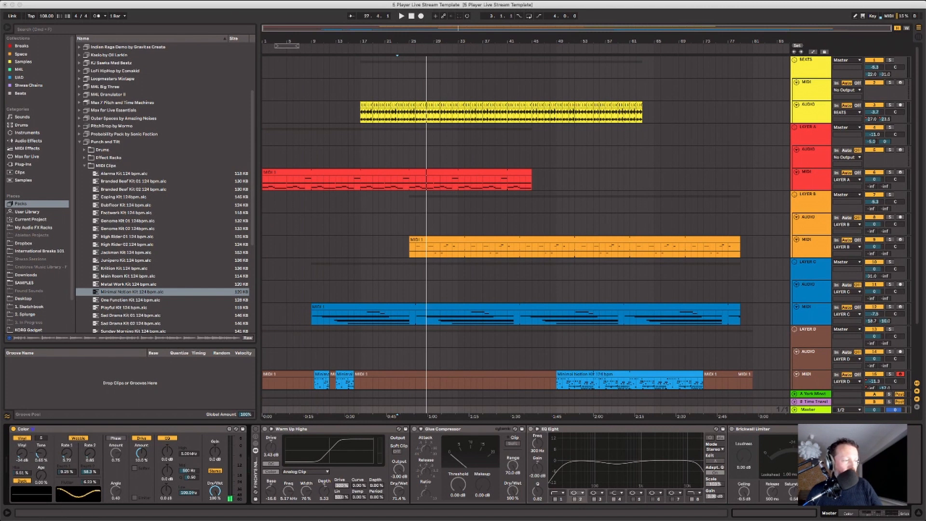
drag(91, 472, 86, 491)
key(space)
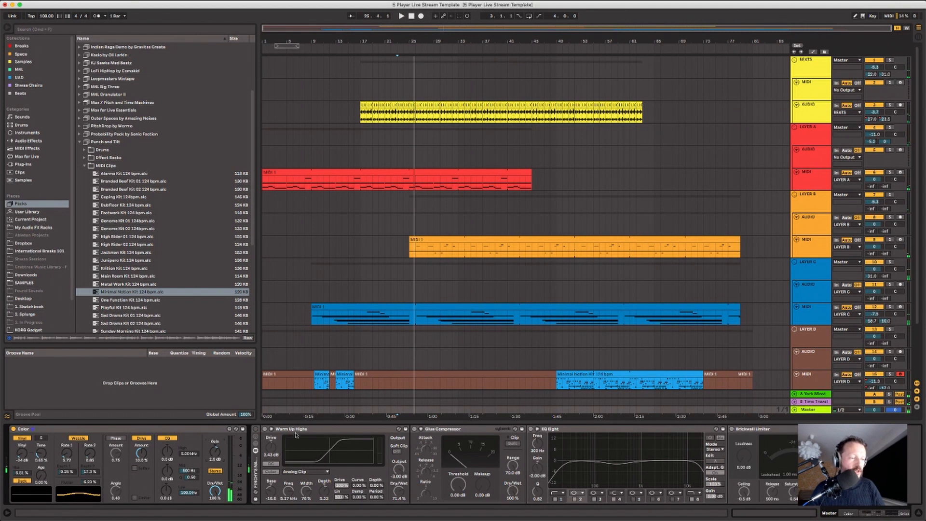
Review the master chain devices, turn the rack on, play the arrangement and raise the Brickwall Limiter's Loudness to about 5.29 dB
click(453, 431)
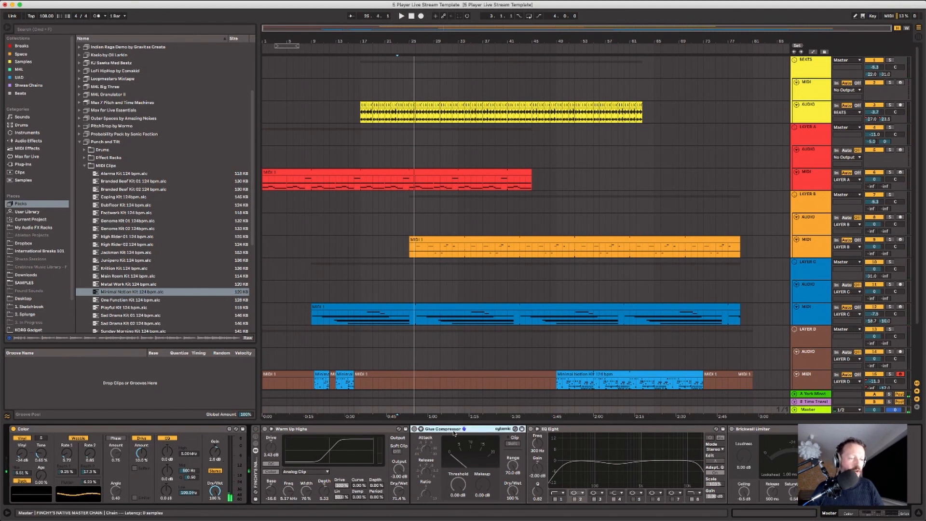
click(592, 438)
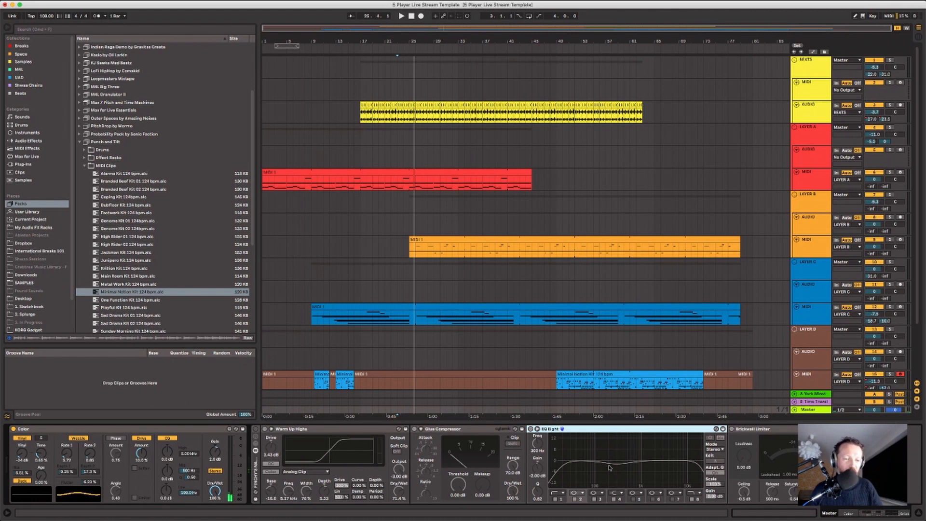
click(751, 430)
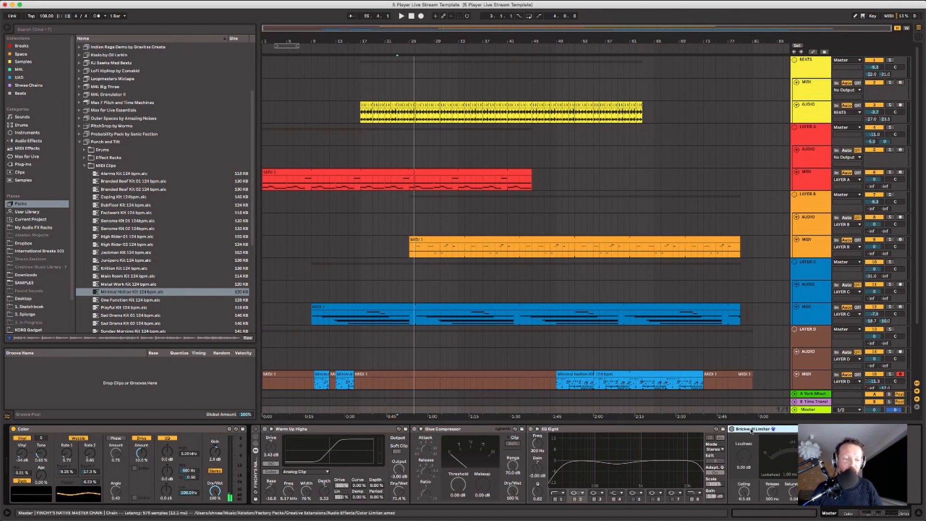
click(255, 429)
key(space)
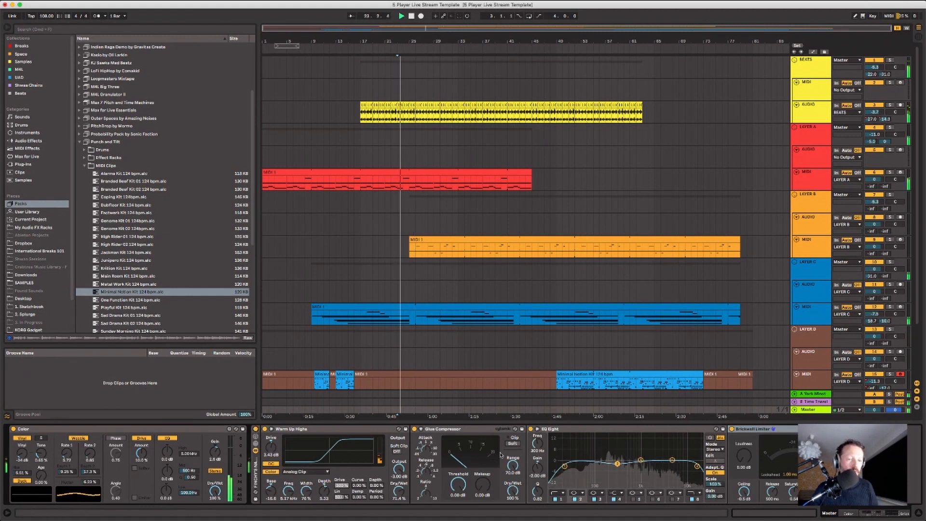
drag(744, 454, 743, 447)
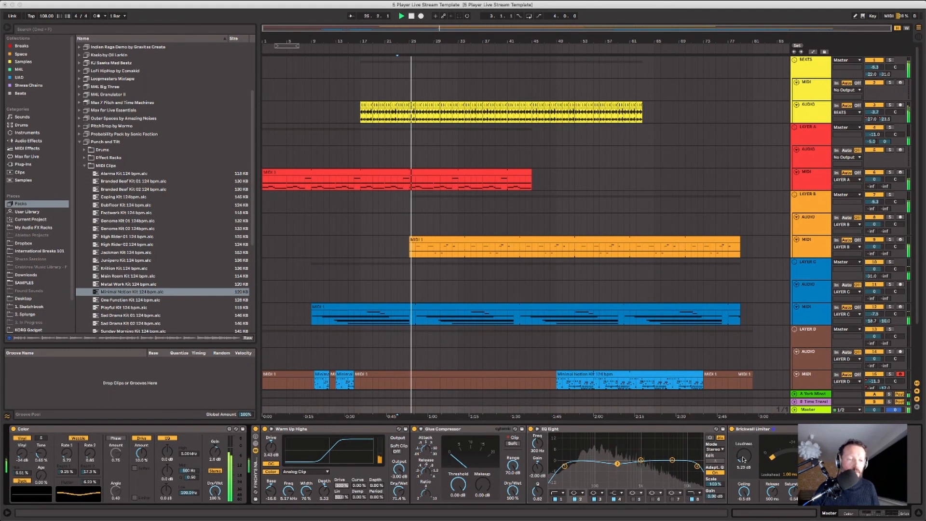
Play the arrangement, check Layer B in the session mixer and set the Layer B group's volume to about -3.3 dB
click(808, 110)
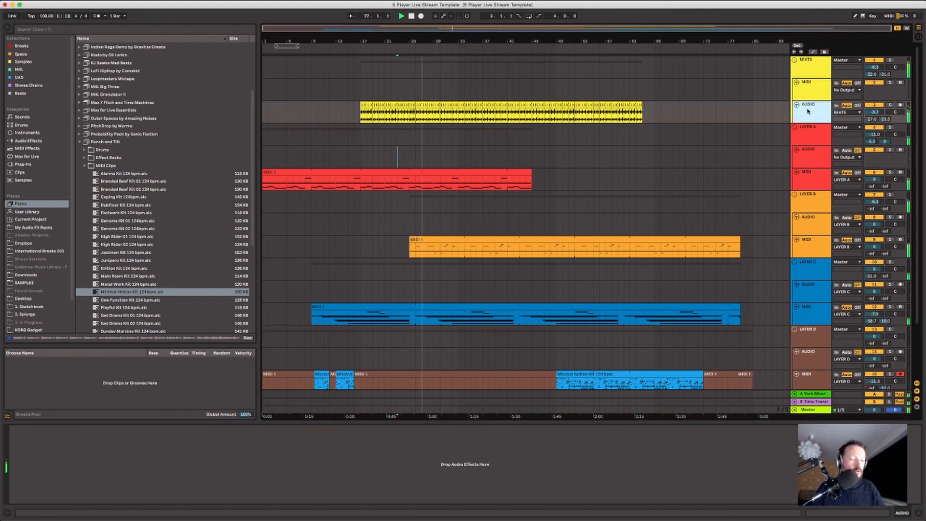
key(Tab)
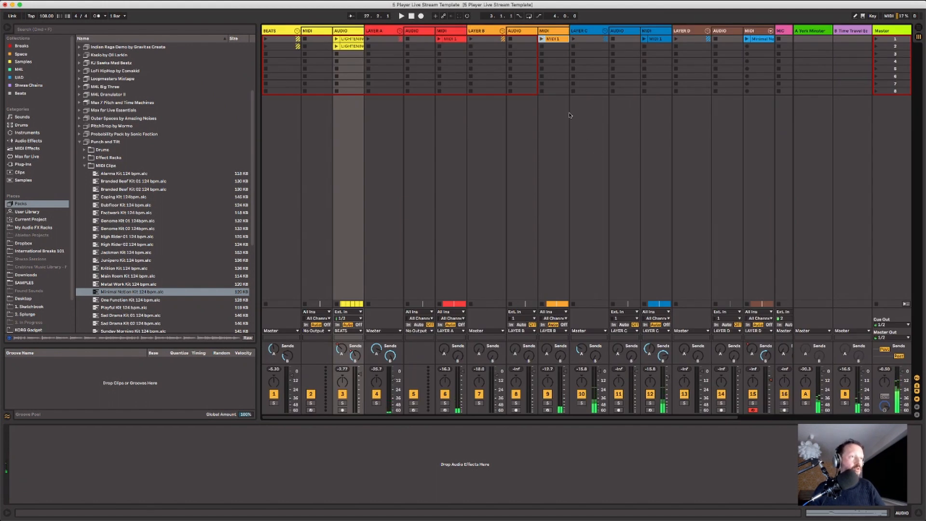
click(485, 32)
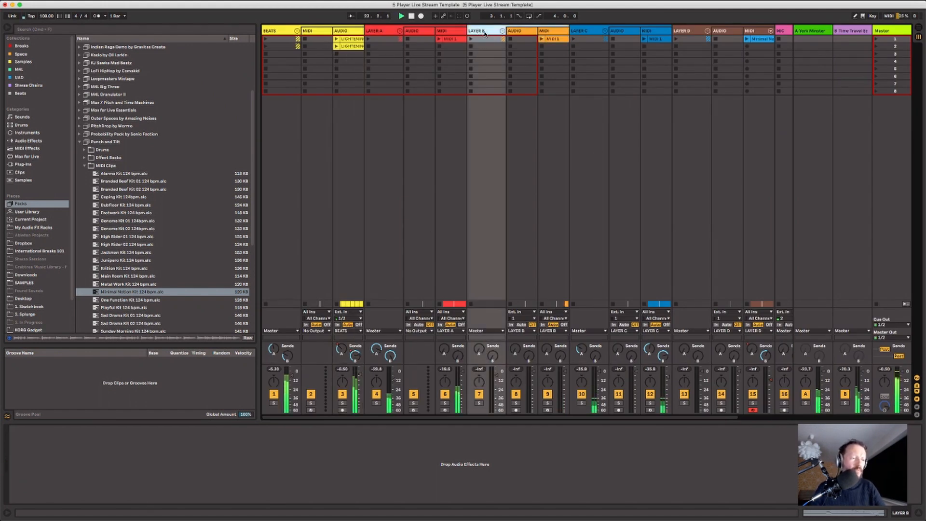
key(Tab)
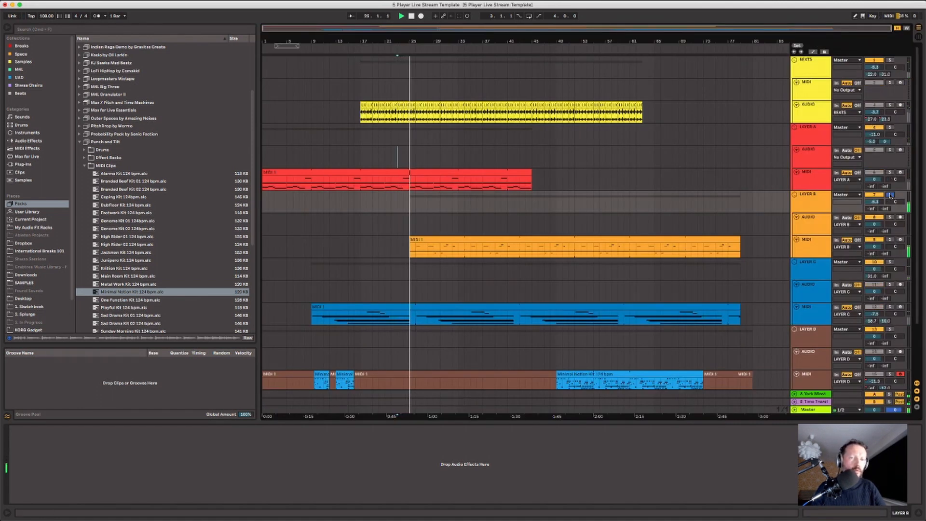
key(Tab)
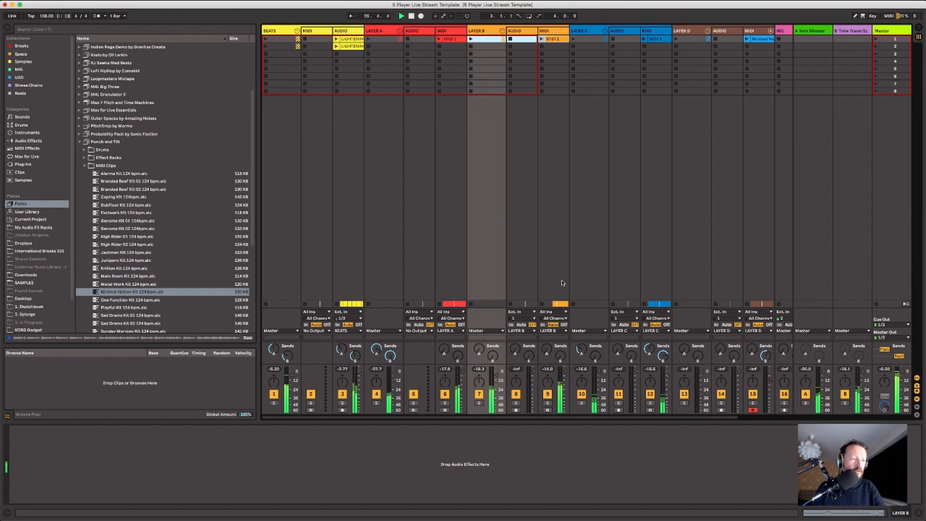
drag(496, 375, 494, 375)
key(space)
key(Tab)
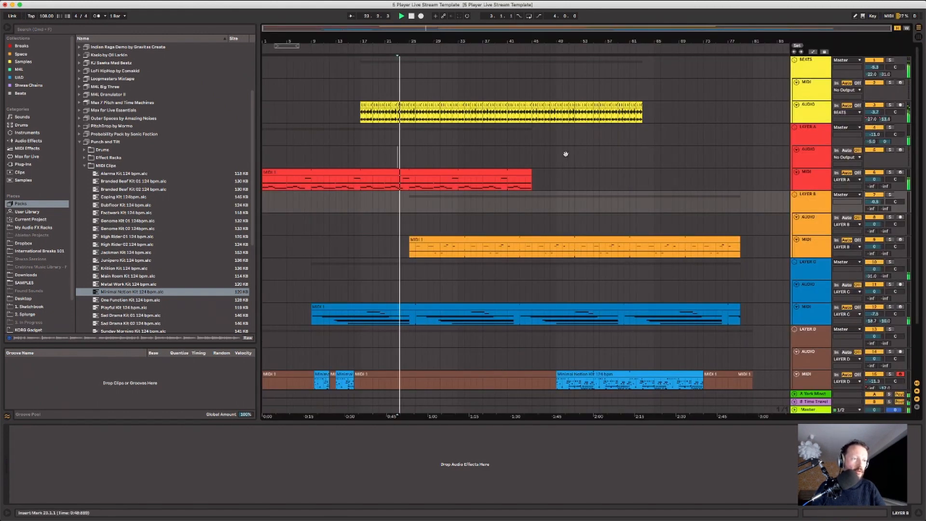
click(441, 240)
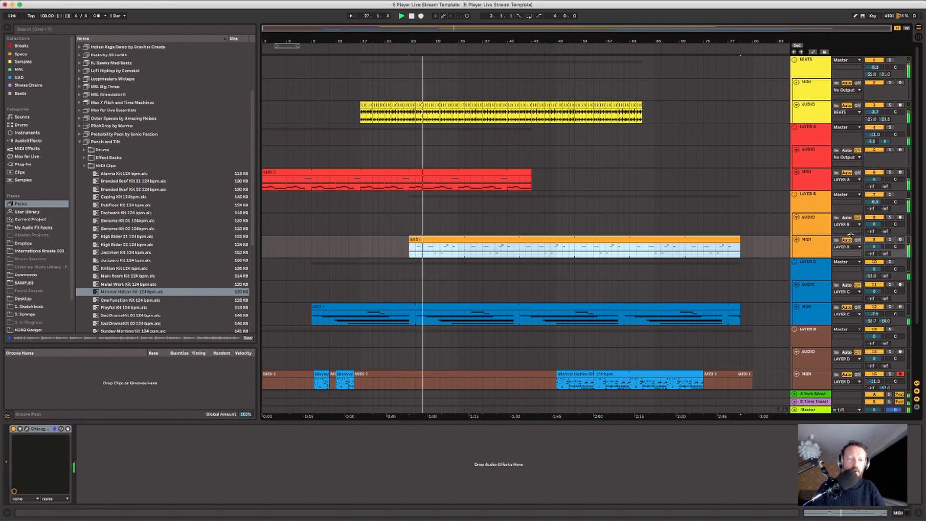
drag(877, 205, 876, 203)
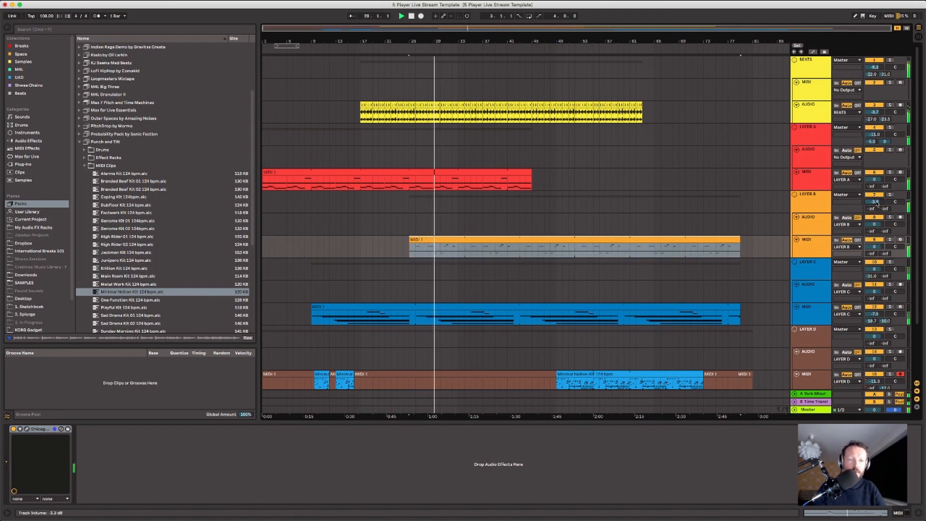
Set the Layer C group's volume to about -7.4 dB, view its MIDI track's Verv synthesizer and close the plug-in window
drag(871, 268, 871, 270)
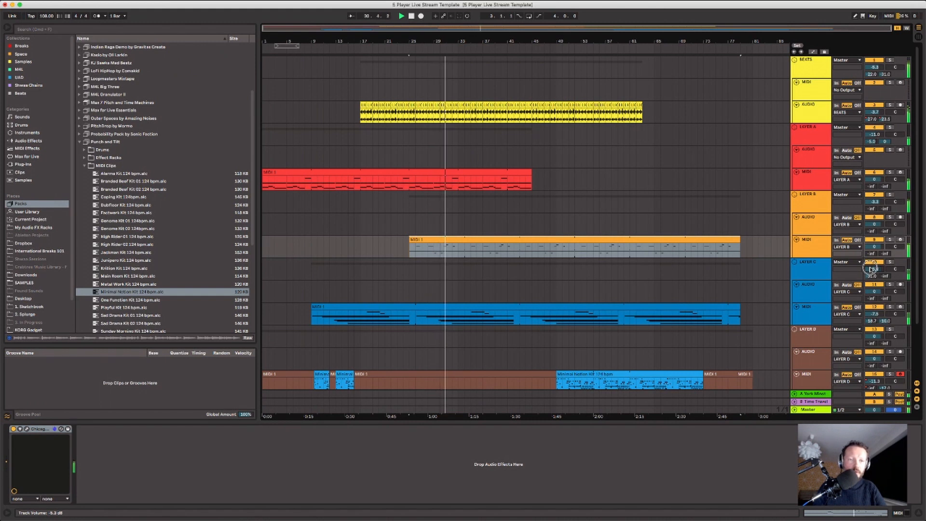
drag(871, 269, 870, 268)
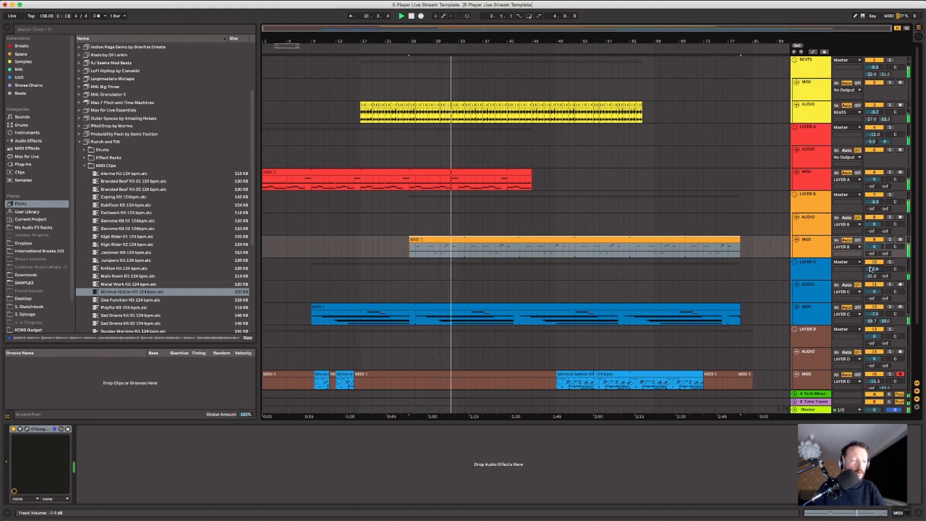
click(819, 313)
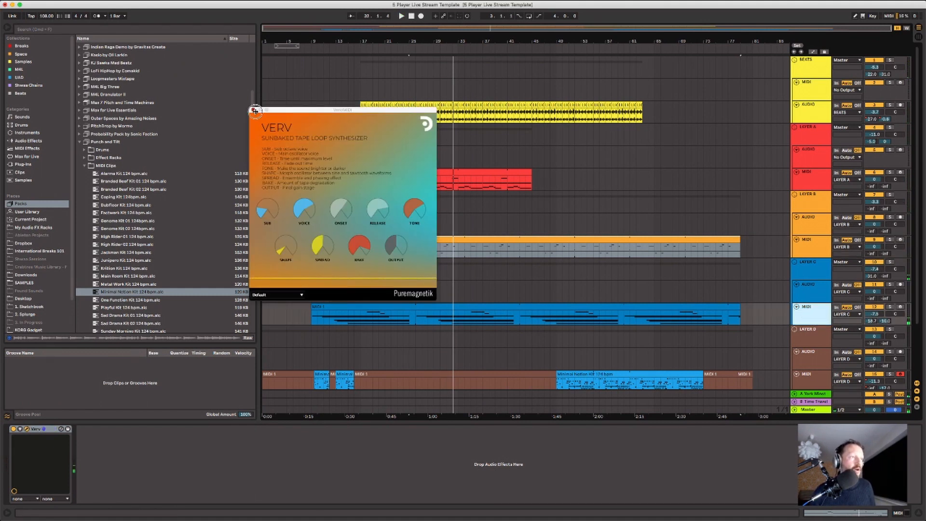
click(251, 110)
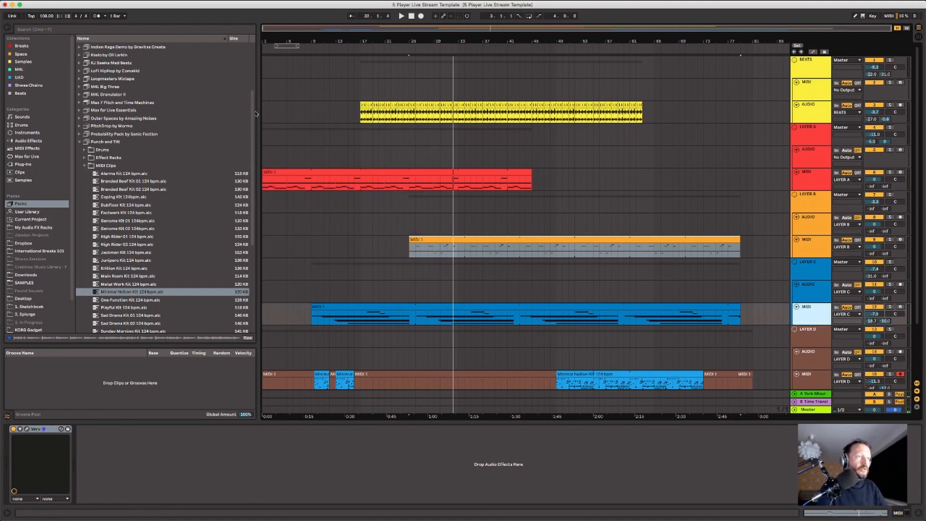
Save the Live Set under the new name Crustyballs
key(super+shift+s)
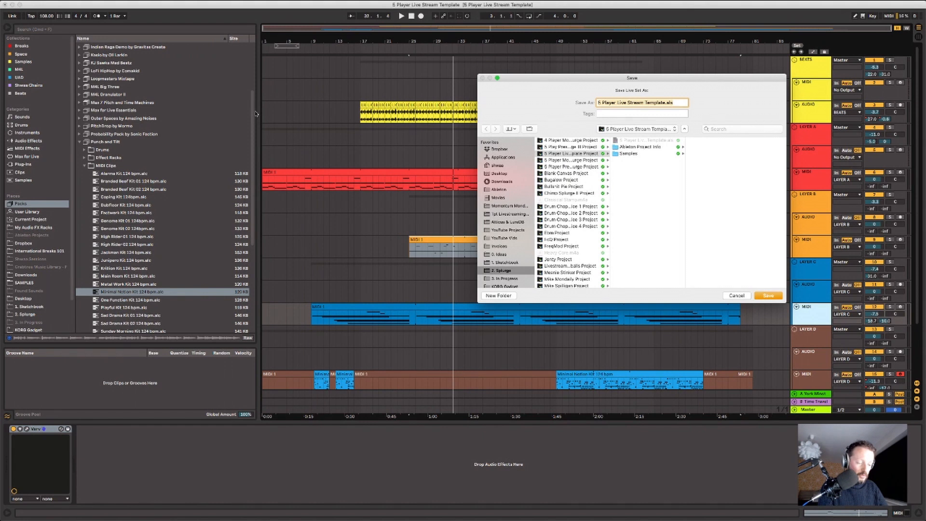
text(Crustyballs)
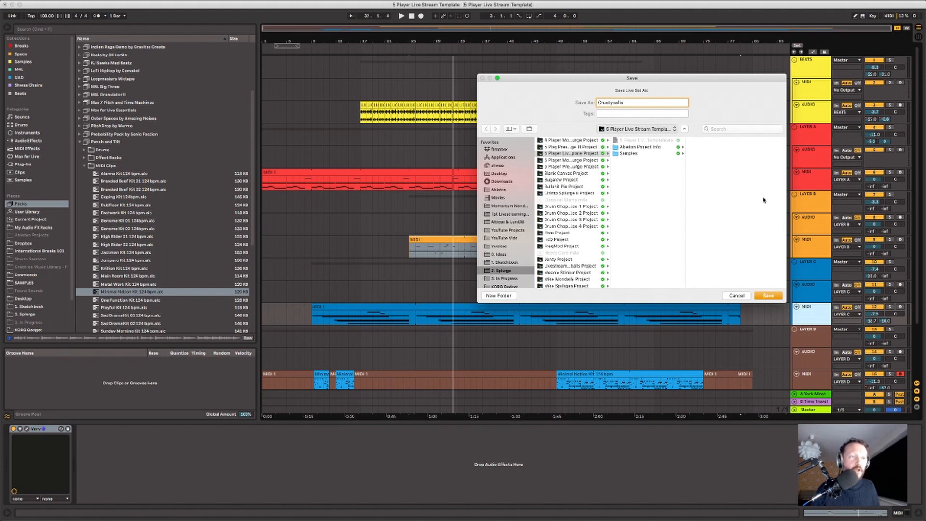
click(768, 295)
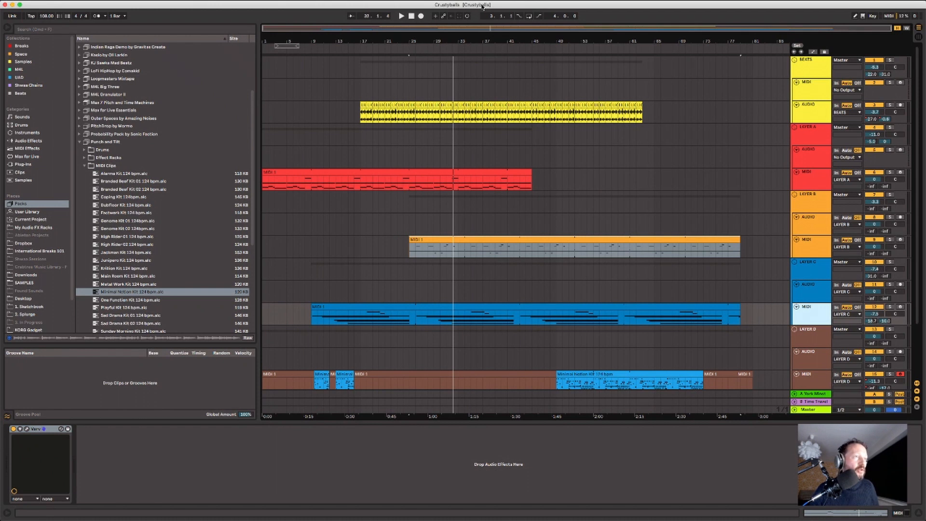
Return to the arrangement's start and export the Master as Crustyballs.wav, a 44100 Hz WAV, within the 2. Splurge folder
click(411, 16)
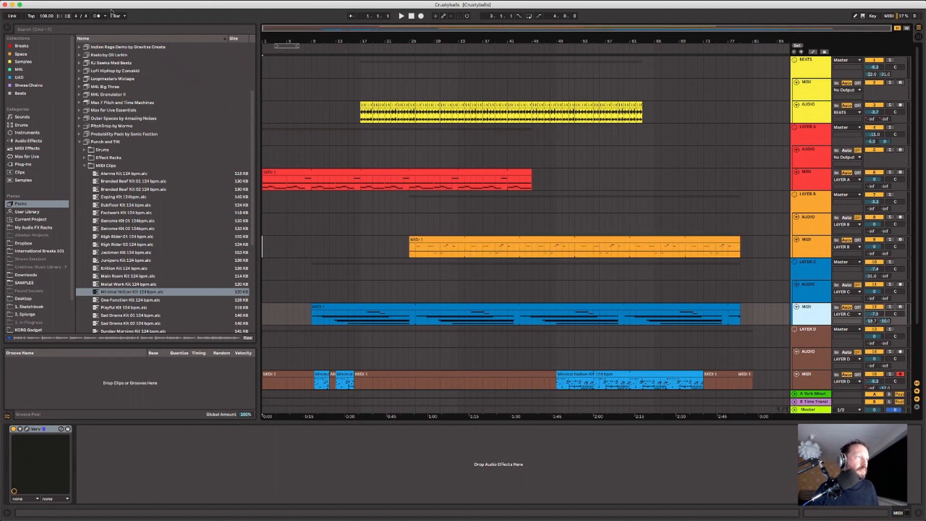
click(30, 69)
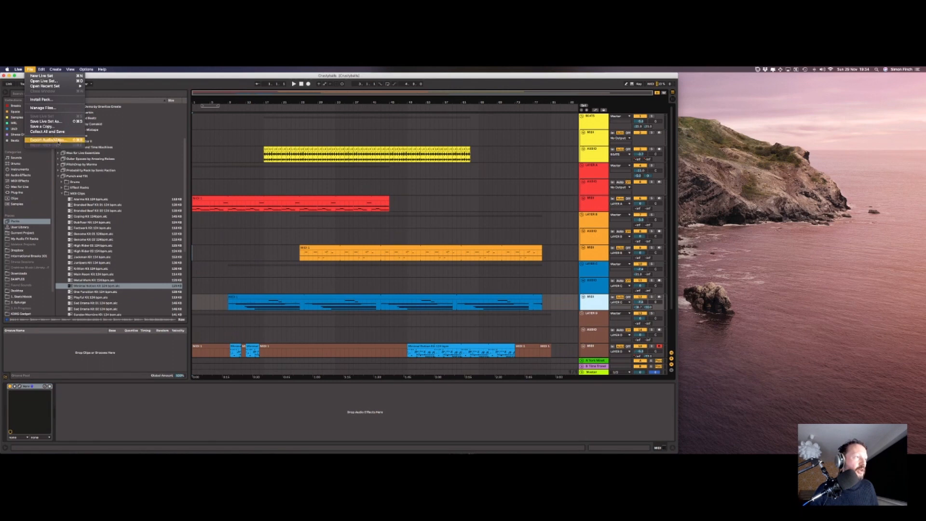
click(48, 140)
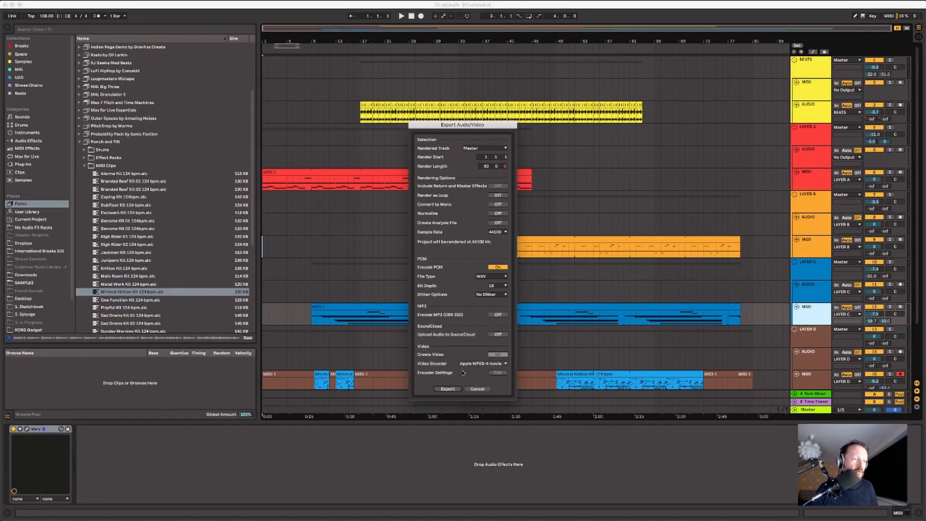
click(449, 388)
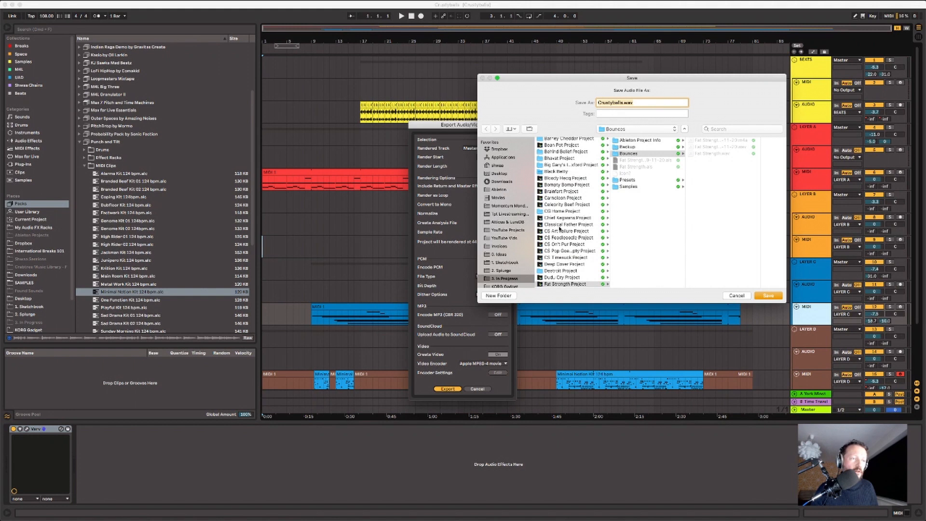
click(513, 271)
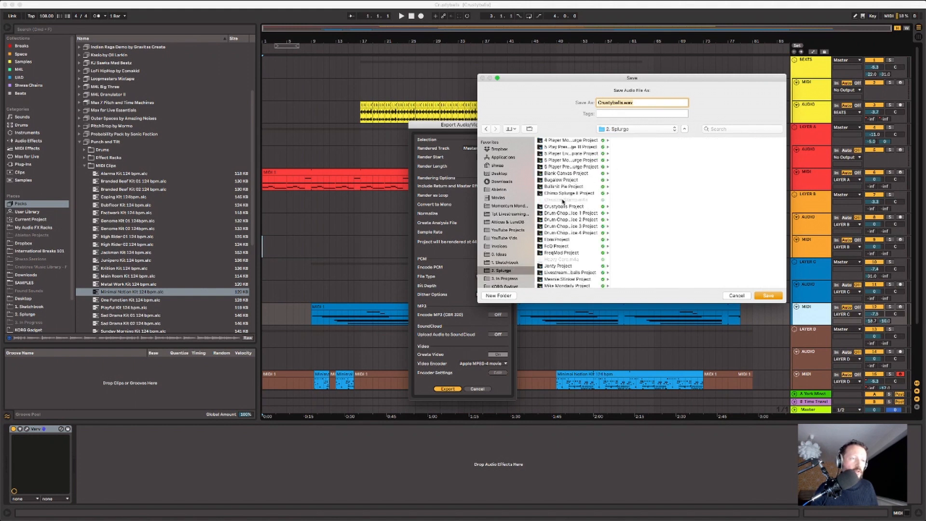
click(769, 296)
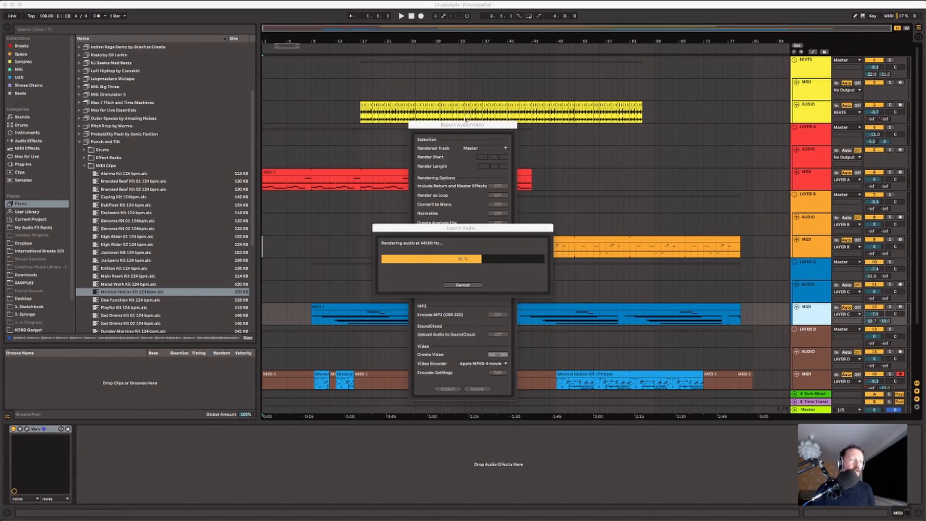
drag(467, 227, 672, 159)
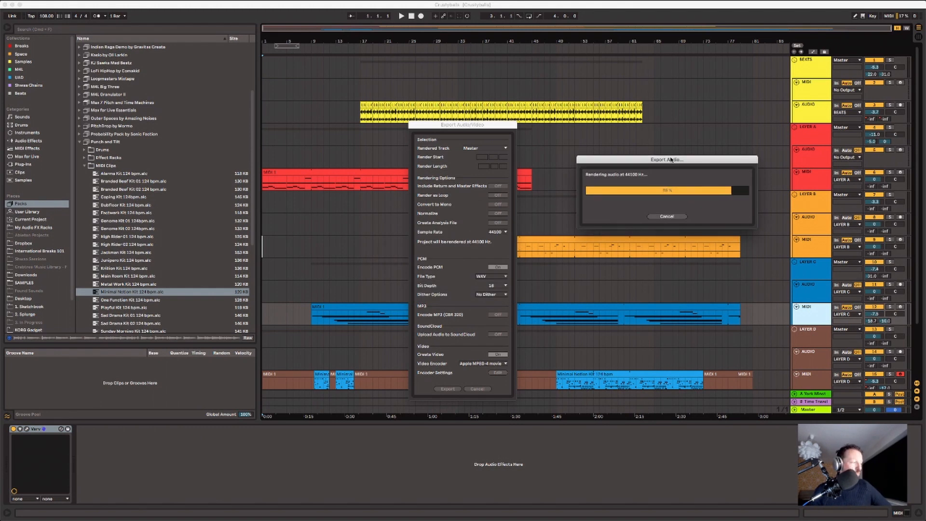